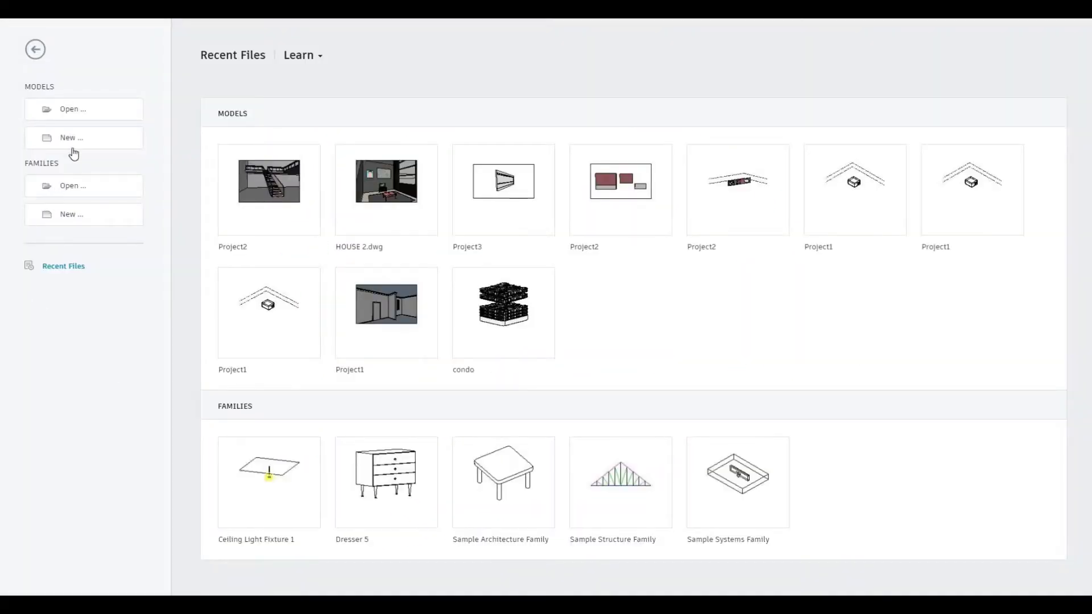
# - Create a new project from a template chosen in the template list
pyautogui.click(85, 147)
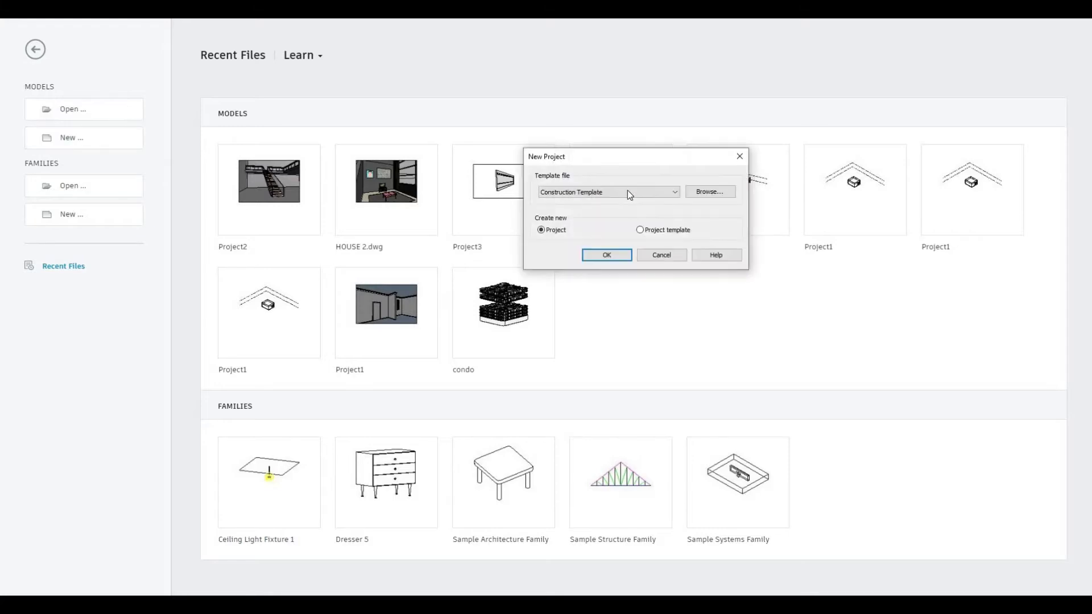
pyautogui.click(627, 192)
pyautogui.click(589, 218)
pyautogui.click(606, 255)
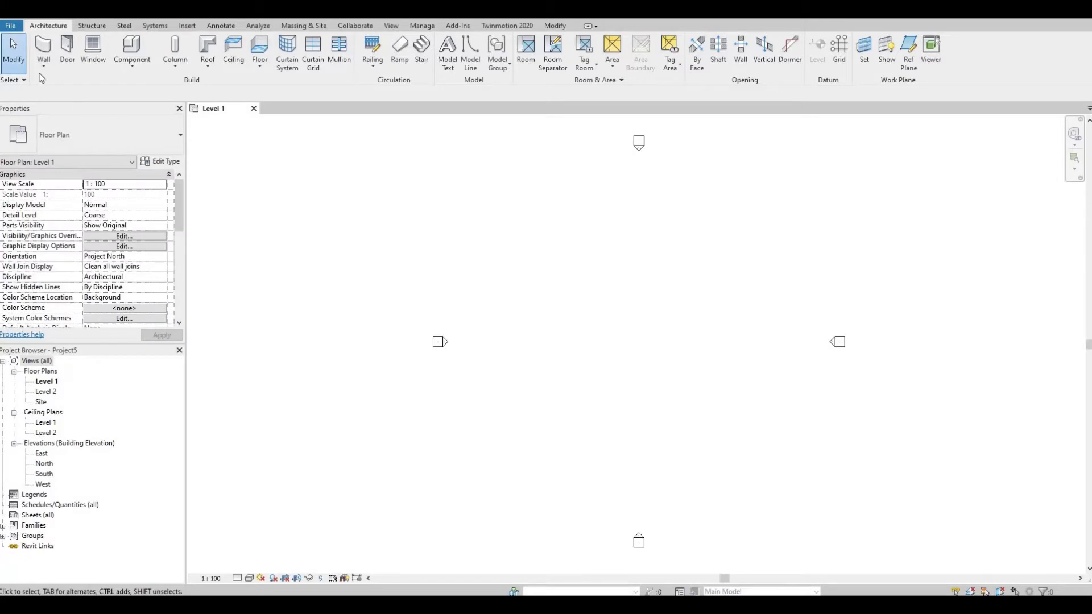
# - Draw one straight vertical Generic - 200mm wall with an unconnected height of 8000 in the middle of the Level 1 plan
pyautogui.click(43, 45)
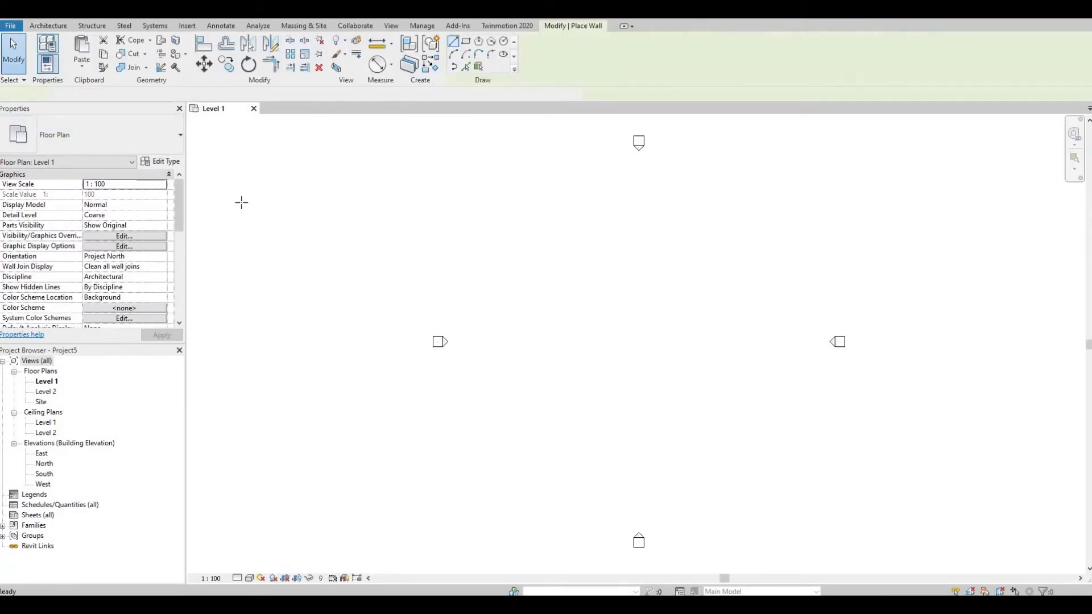
pyautogui.click(655, 284)
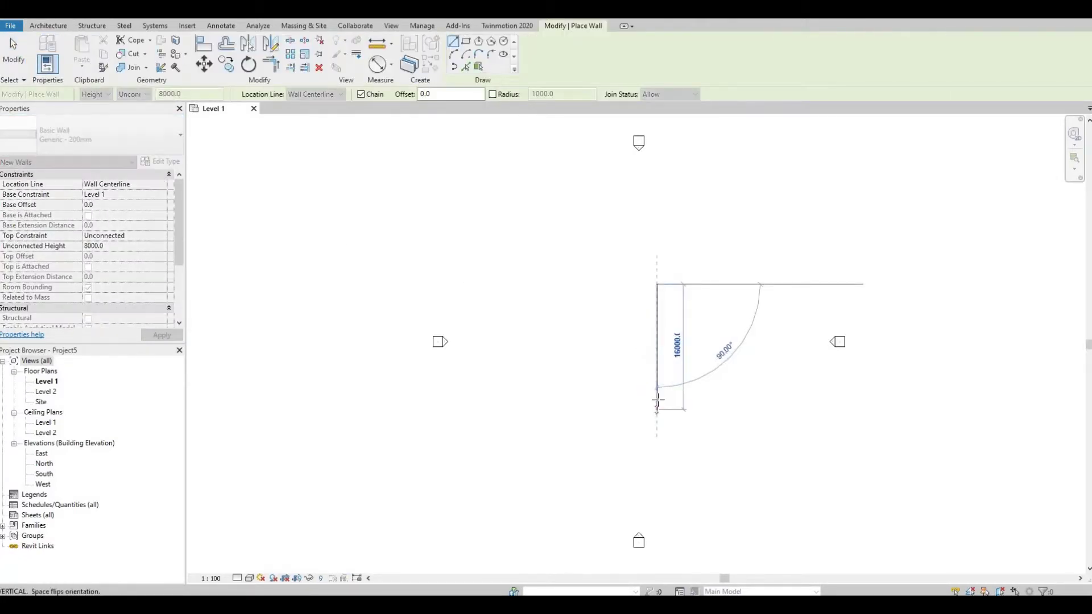
pyautogui.click(657, 387)
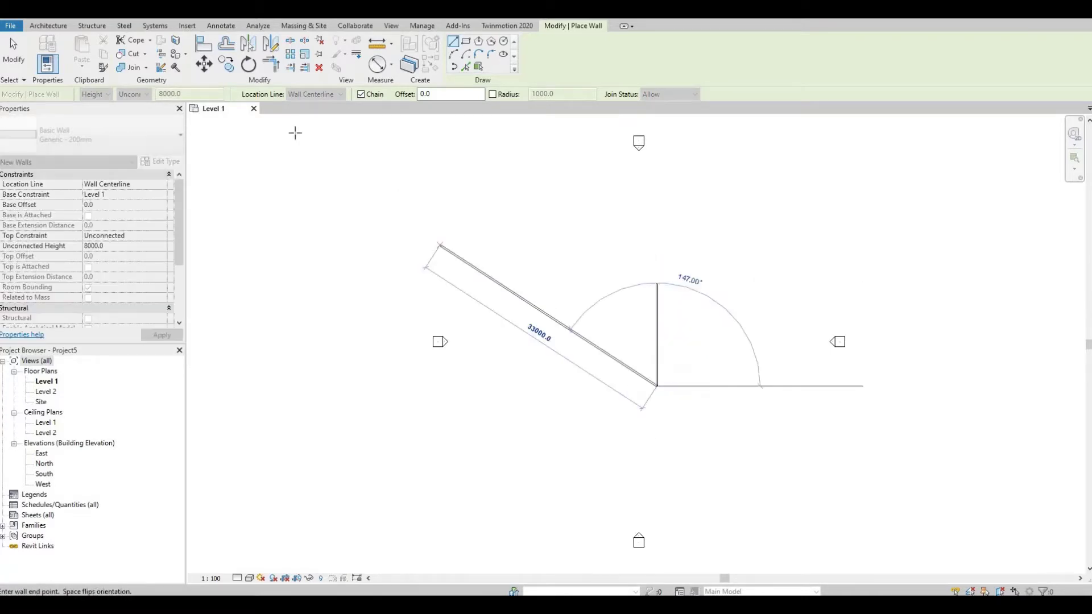
pyautogui.press('Escape')
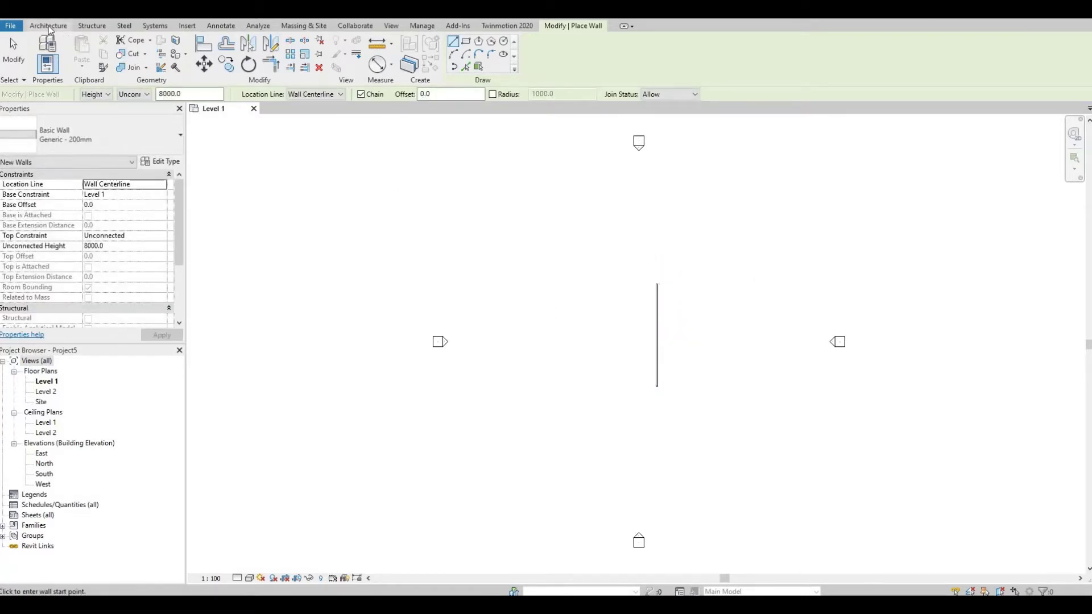
# - Create a straight 23-riser stair from Level 1 to Level 2, running upward along the wall's left side, with a 1000 mm run width
pyautogui.click(49, 26)
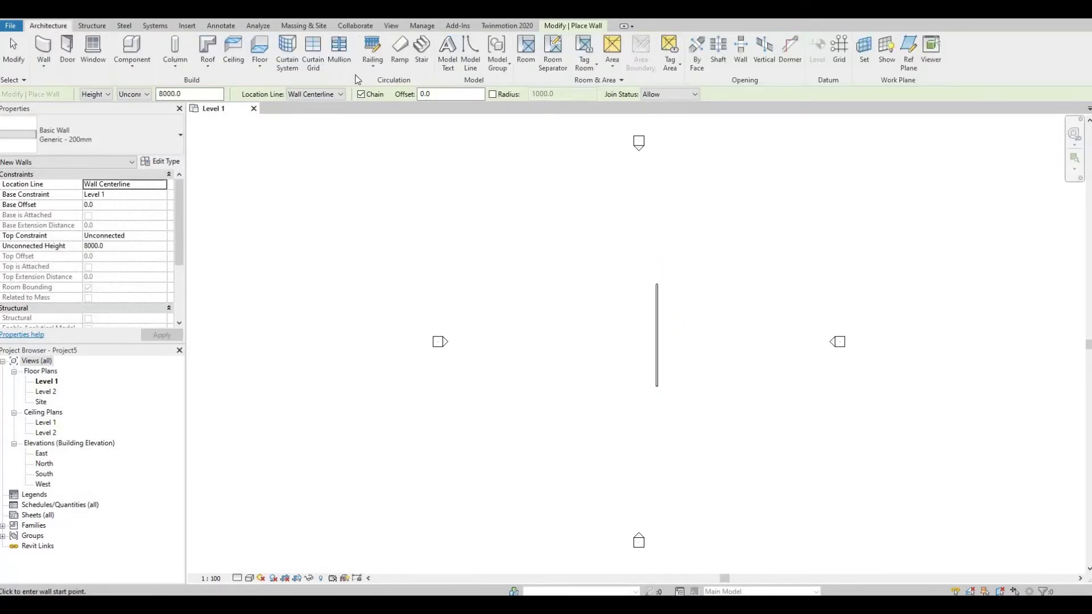
pyautogui.click(423, 55)
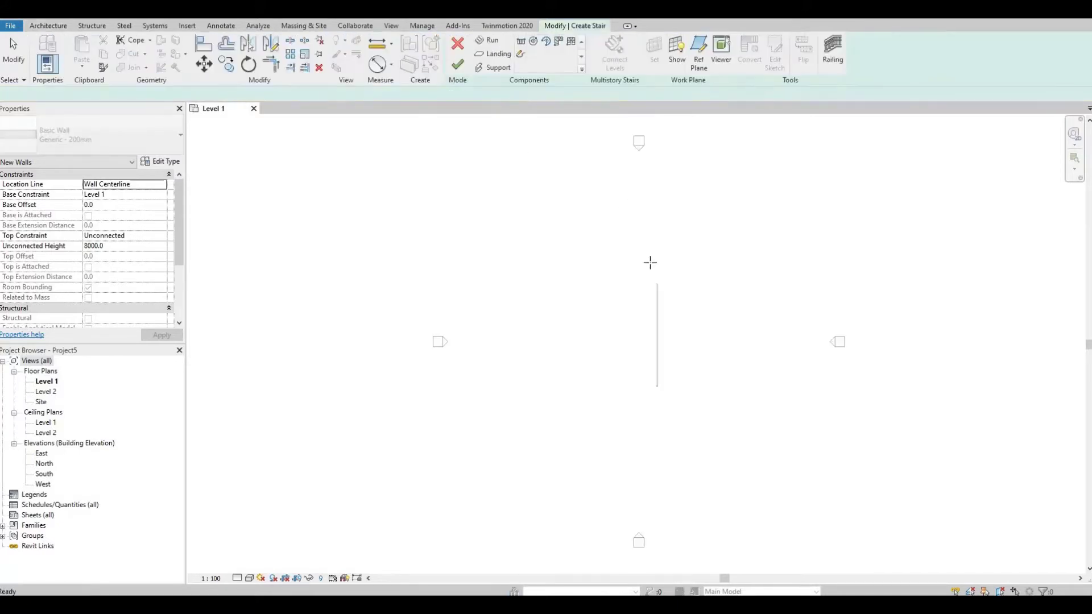
pyautogui.scroll(2, 654, 377)
pyautogui.scroll(1, 645, 346)
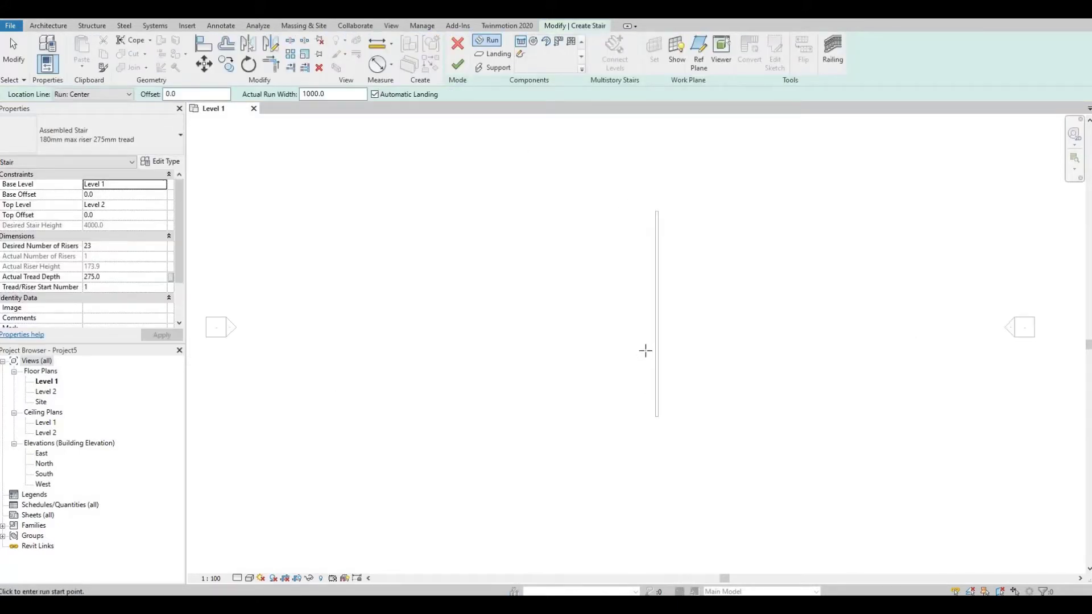
pyautogui.click(645, 351)
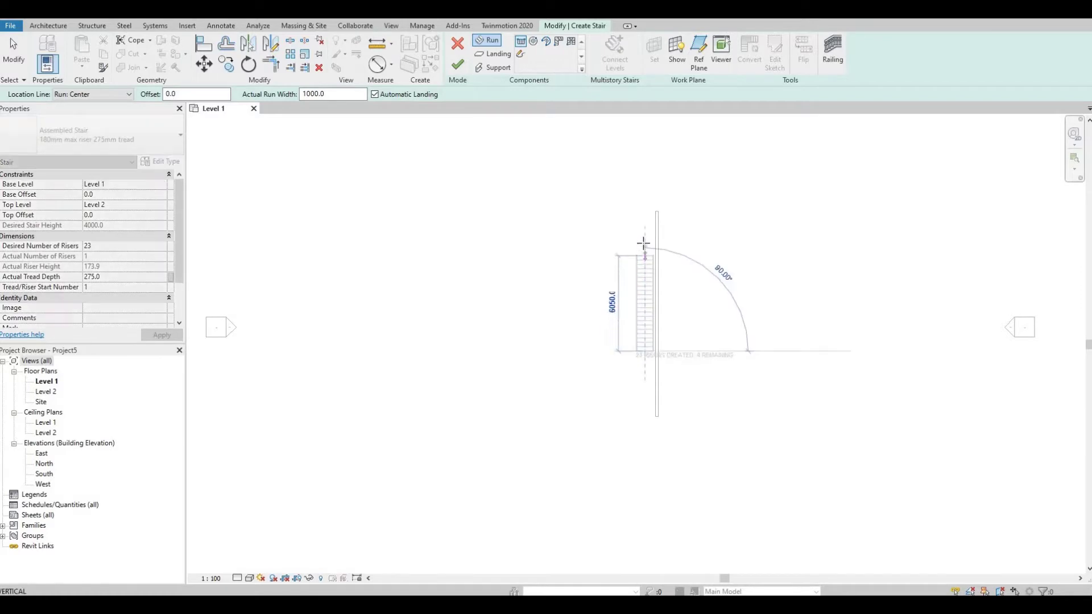
pyautogui.click(644, 244)
pyautogui.scroll(1, 666, 245)
pyautogui.scroll(1, 664, 277)
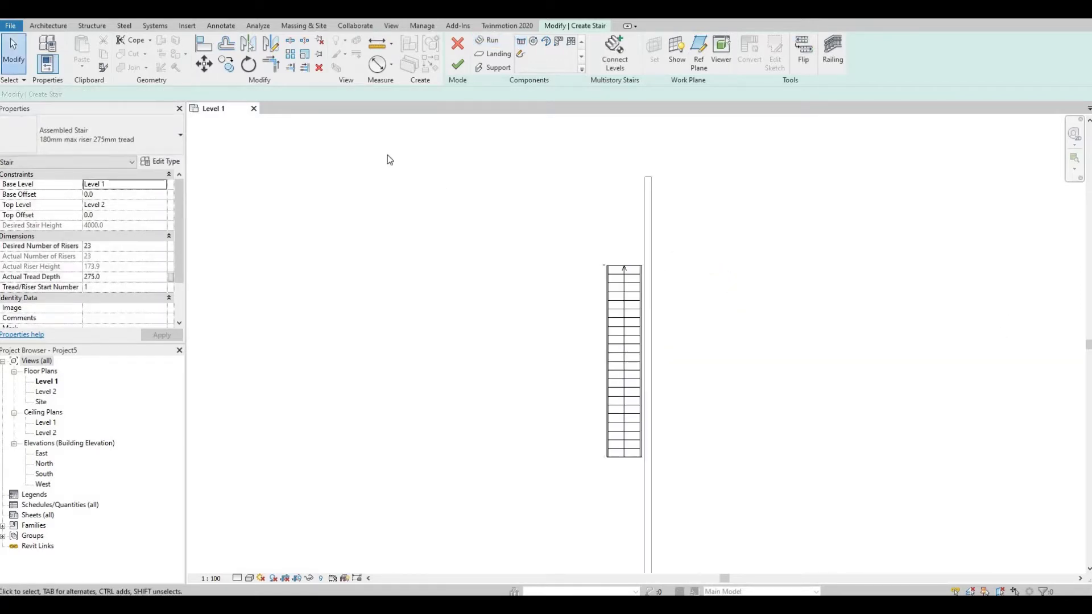
pyautogui.click(458, 65)
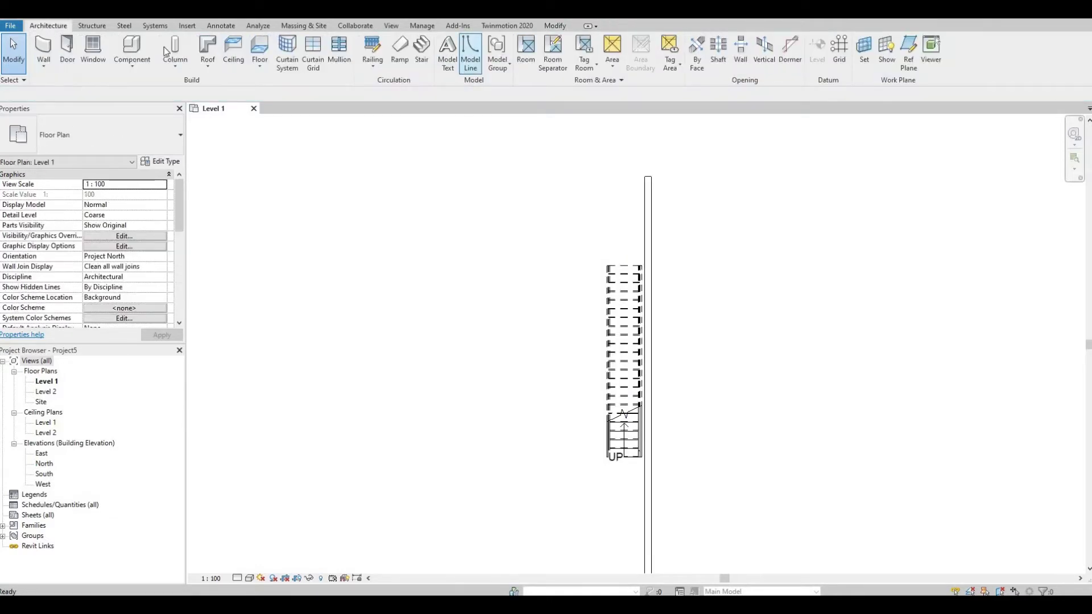
# - Align the stair's right edge with the left face of the wall
pyautogui.click(556, 26)
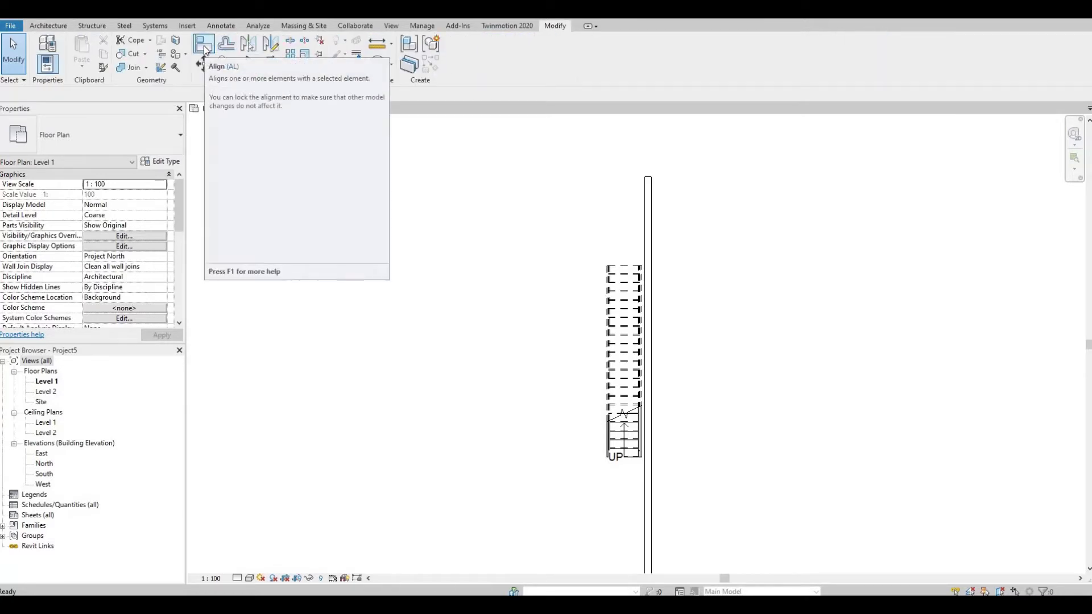
pyautogui.click(205, 45)
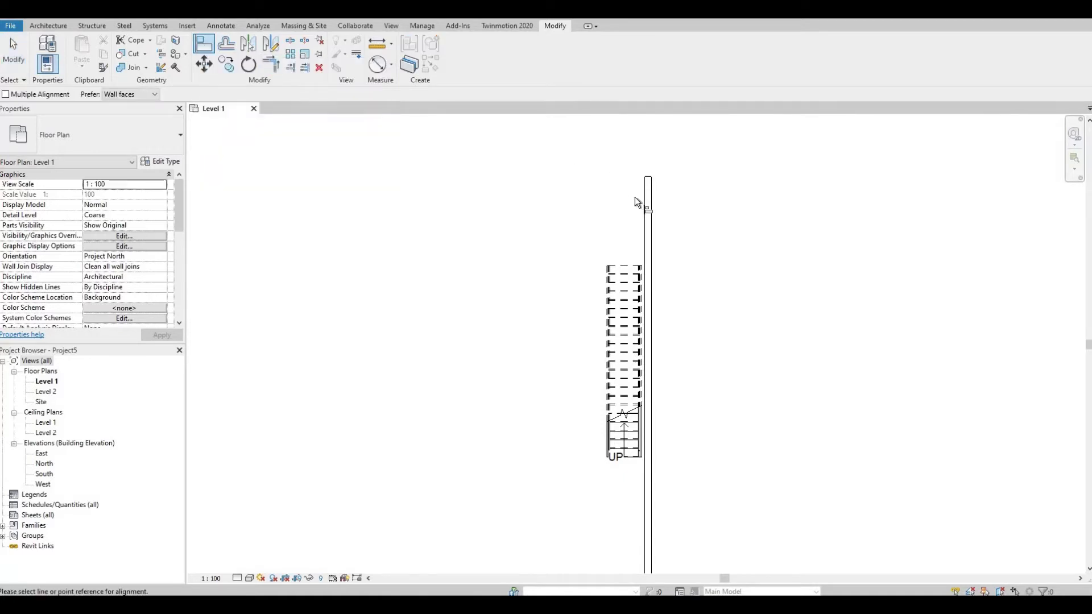
pyautogui.click(645, 256)
pyautogui.scroll(3, 642, 253)
pyautogui.scroll(2, 641, 253)
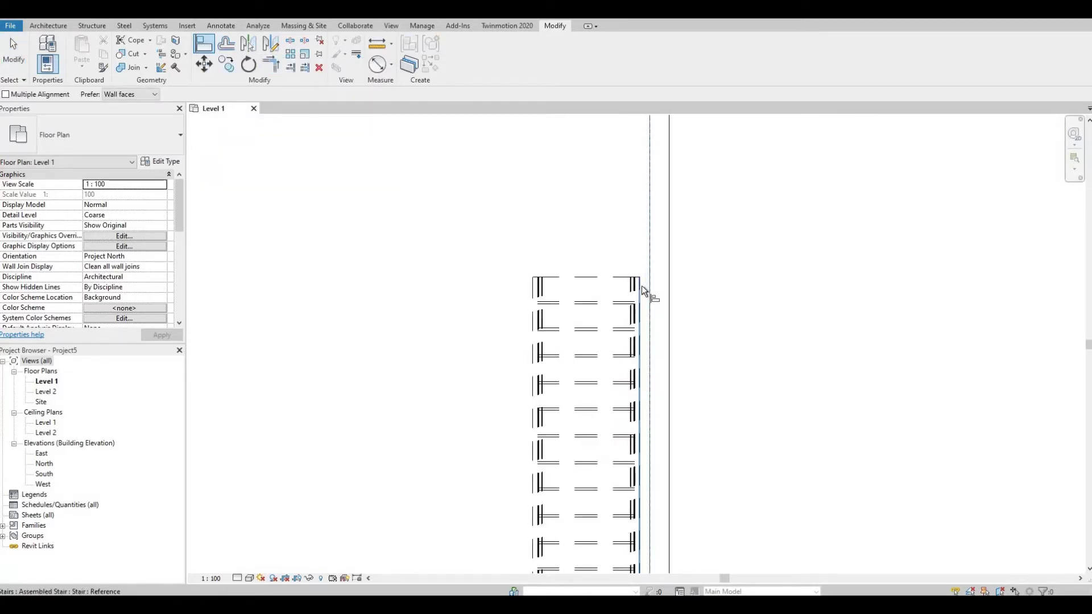
pyautogui.click(642, 286)
pyautogui.scroll(-2, 558, 262)
pyautogui.moveTo(537, 361); pyautogui.dragTo(533, 282, button='middle')
pyautogui.moveTo(515, 230); pyautogui.dragTo(520, 190, button='middle')
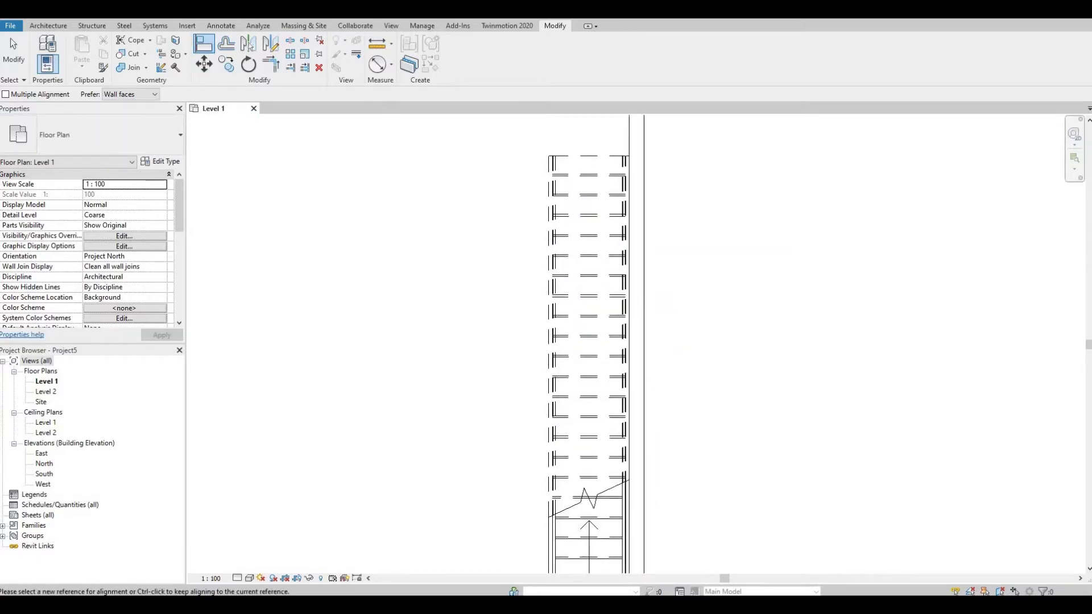
# - Open the default 3D view and orbit to show the stair and wall from the stair's open side
pyautogui.click(211, 12)
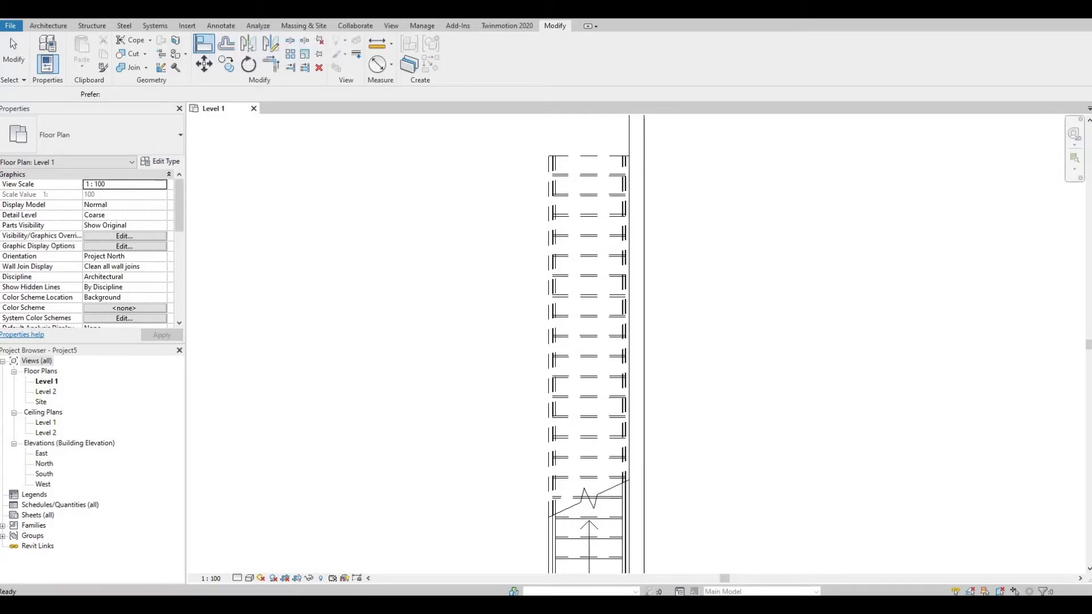
pyautogui.keyDown('shift'); pyautogui.moveTo(663, 402); pyautogui.dragTo(740, 381, button='middle'); pyautogui.keyUp('shift')
pyautogui.scroll(5, 677, 386)
pyautogui.scroll(3, 726, 427)
pyautogui.press('Escape')
pyautogui.keyDown('shift'); pyautogui.moveTo(655, 440); pyautogui.dragTo(808, 309, button='middle'); pyautogui.keyUp('shift')
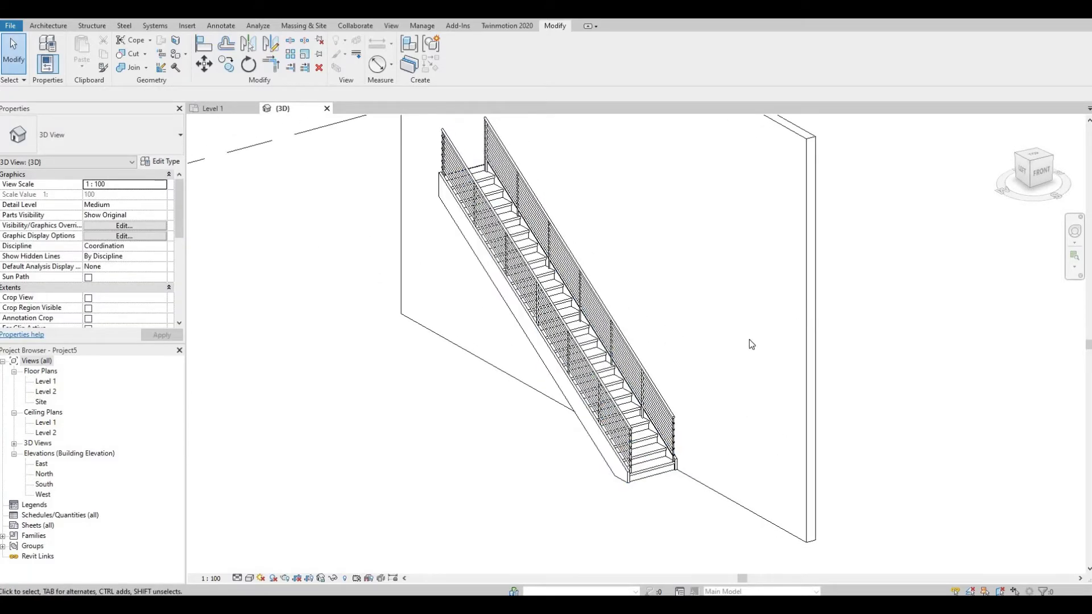
# - Delete the 900mm Pipe railing on the stair's open side, away from the wall
pyautogui.keyDown('shift'); pyautogui.moveTo(639, 374); pyautogui.dragTo(646, 368, button='middle'); pyautogui.keyUp('shift')
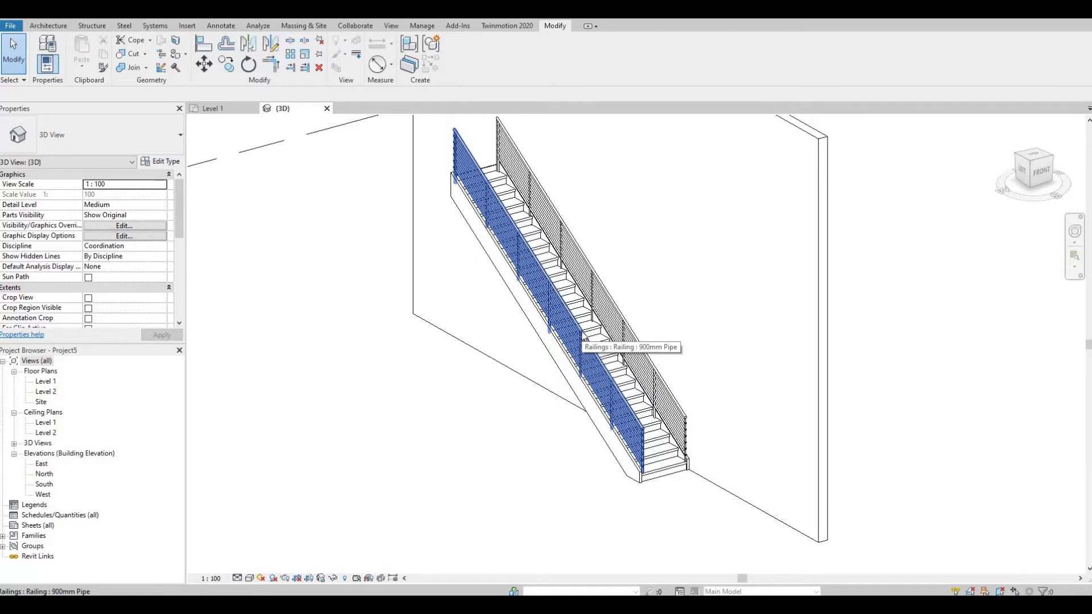
pyautogui.click(584, 337)
pyautogui.press('Escape')
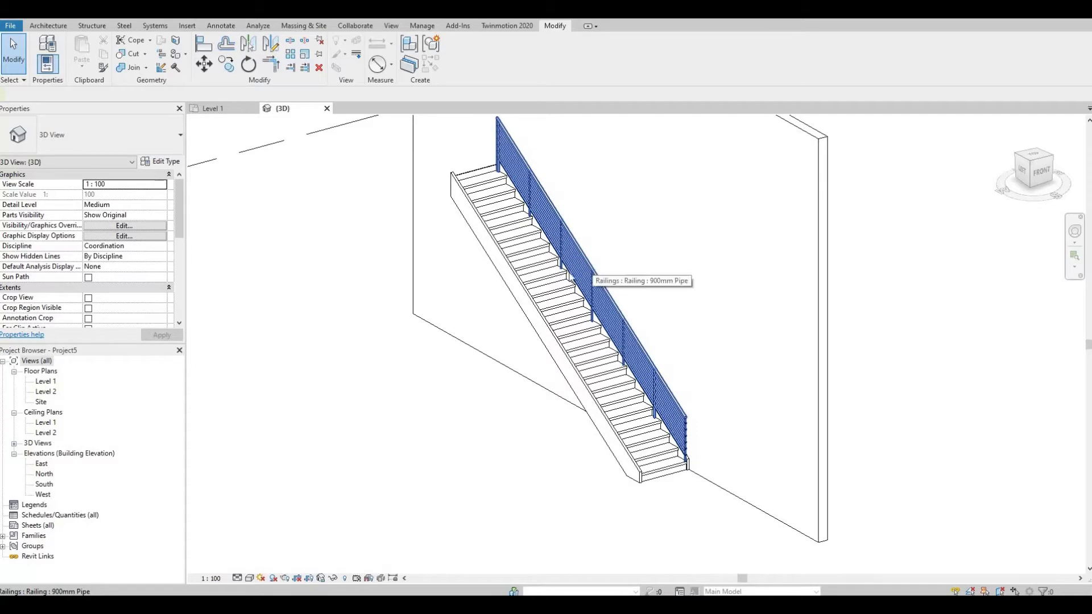
# - Duplicate the stair's type under the name "sample stairs"
pyautogui.click(531, 290)
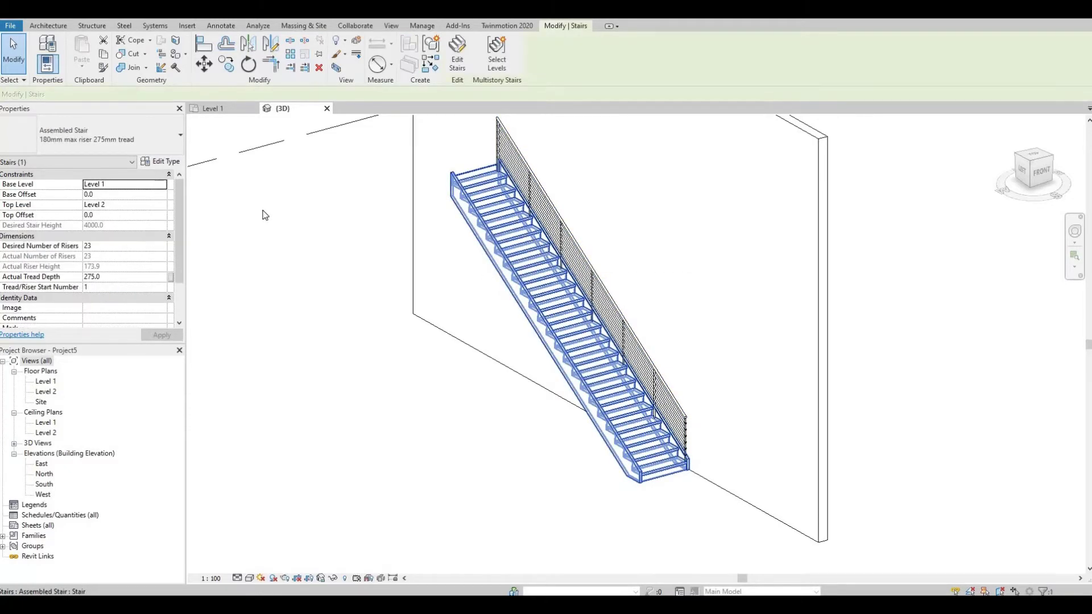
pyautogui.click(166, 161)
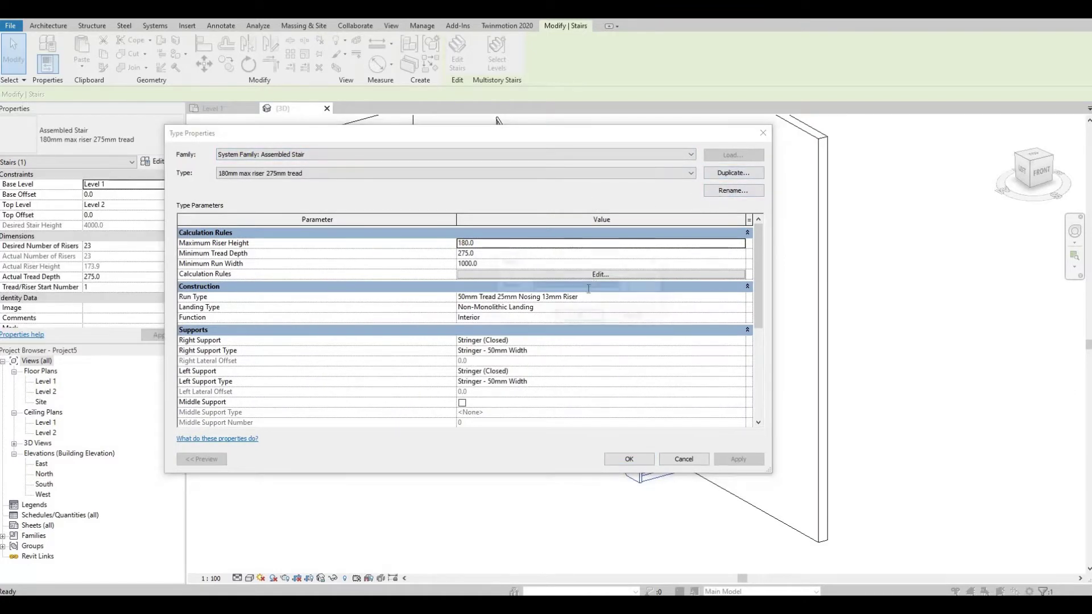
pyautogui.click(729, 173)
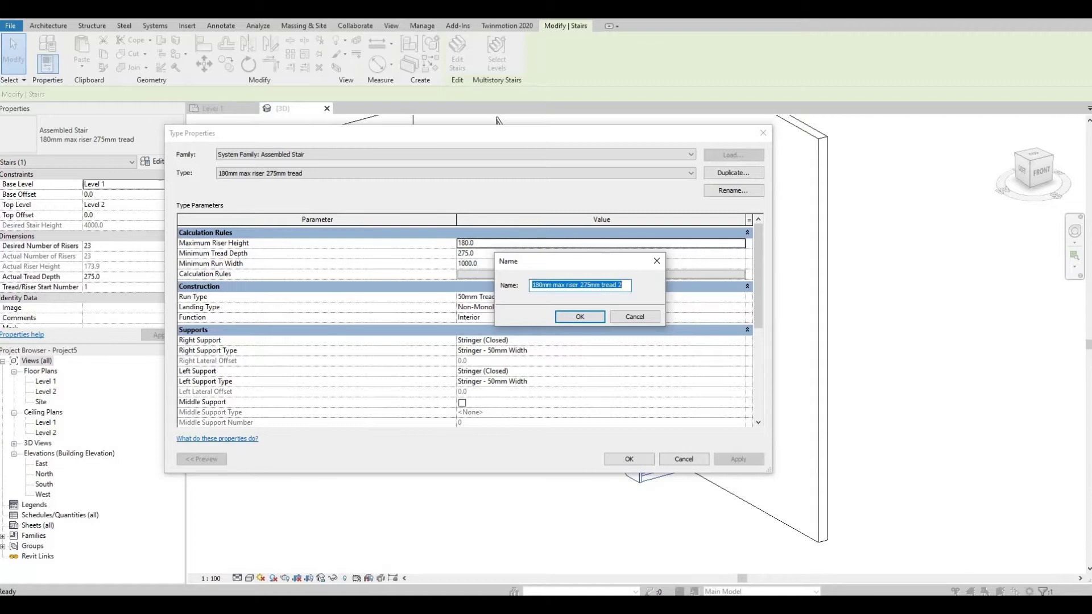
pyautogui.write('sampl')
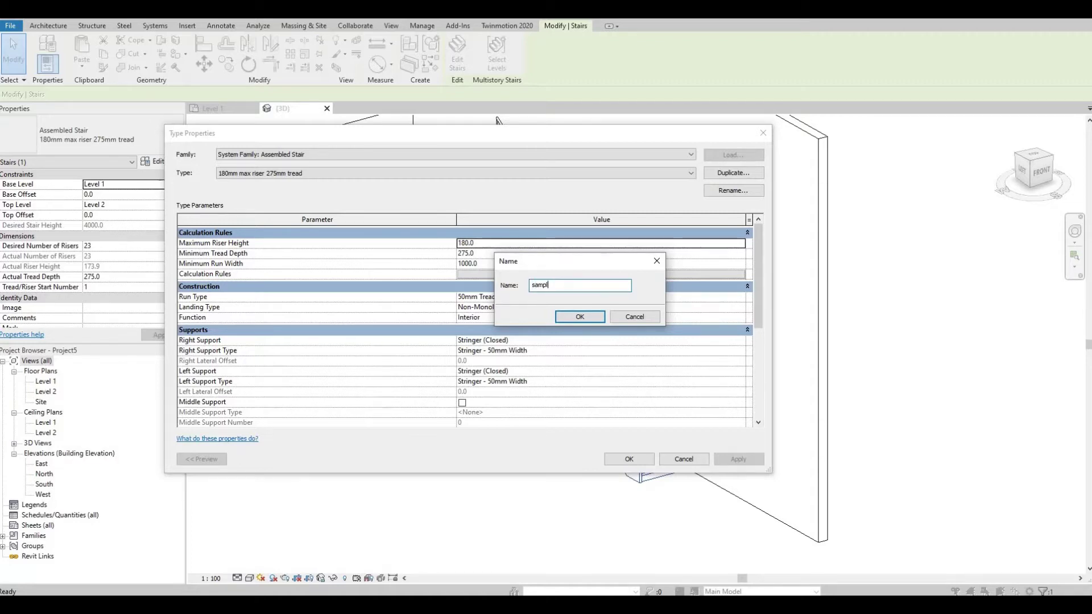
pyautogui.write('e stairs')
pyautogui.click(581, 318)
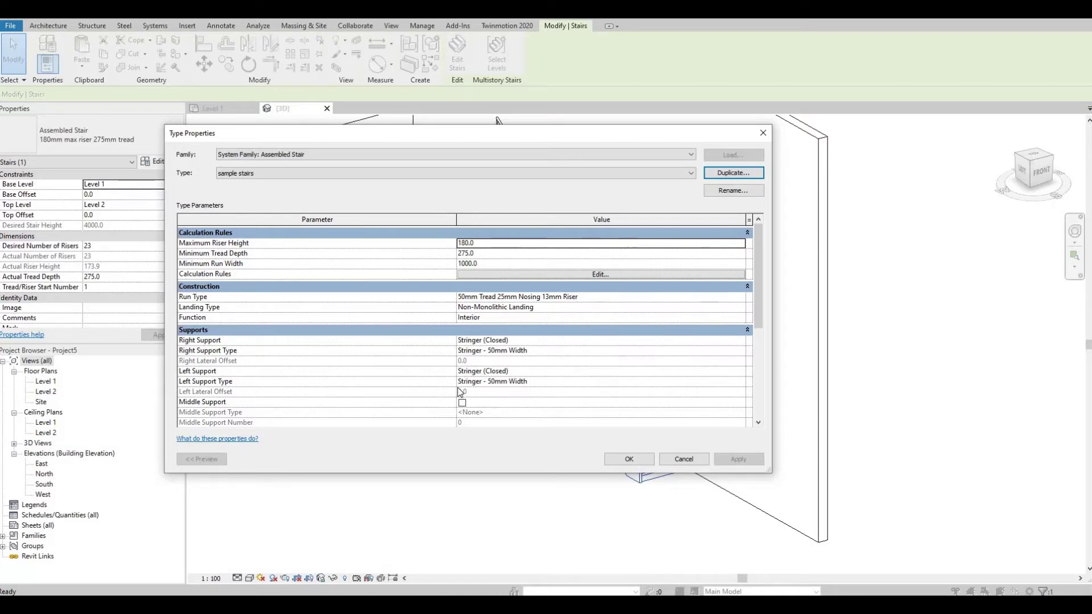
# - Set the Right Support of the sample stairs type to None
pyautogui.scroll(-3, 462, 391)
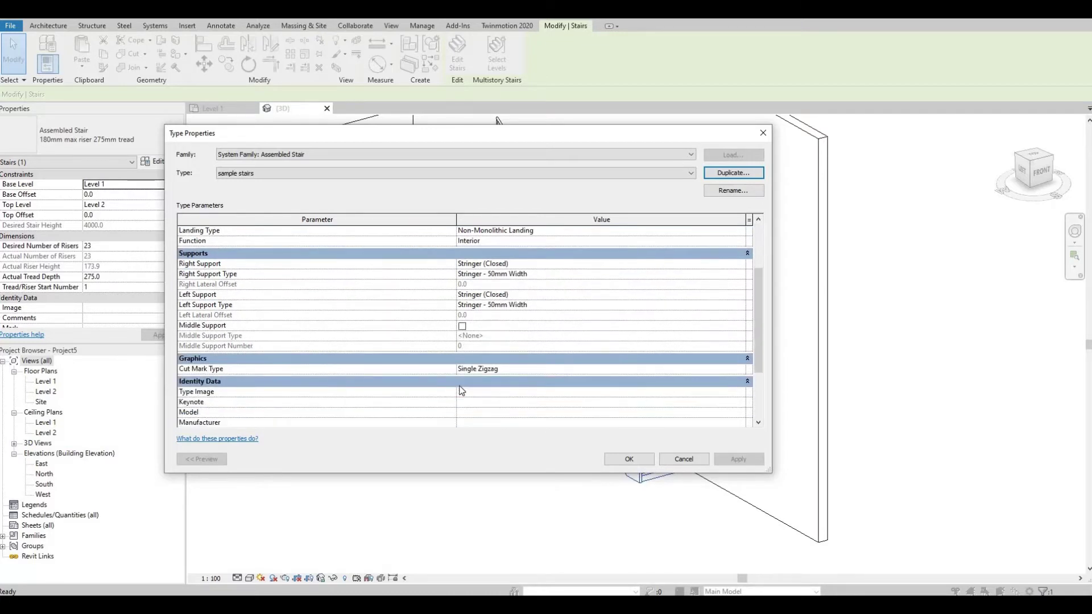
pyautogui.scroll(1, 438, 388)
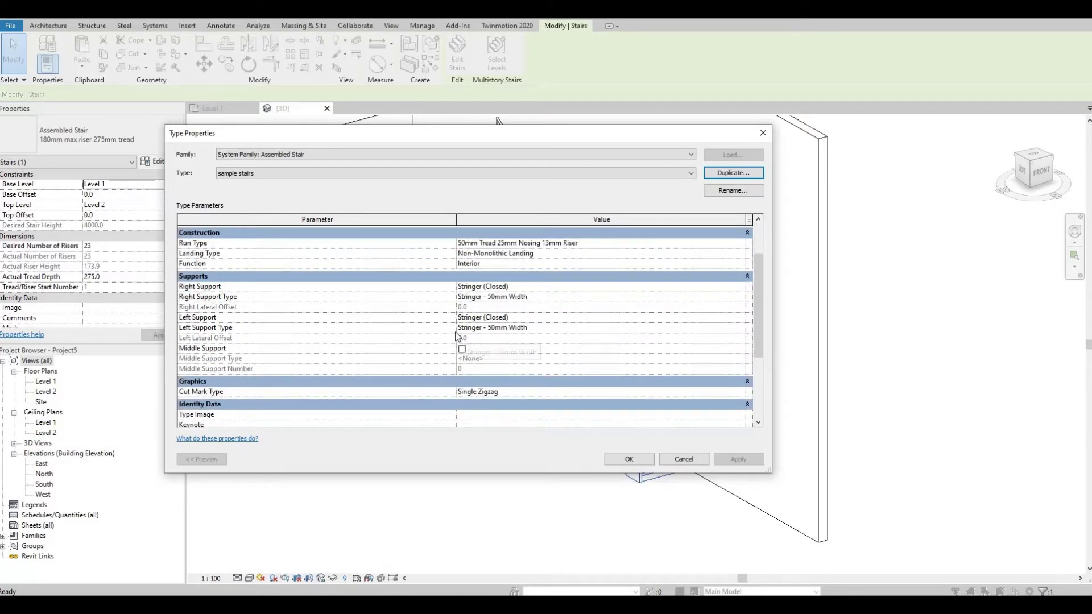
pyautogui.scroll(1, 441, 363)
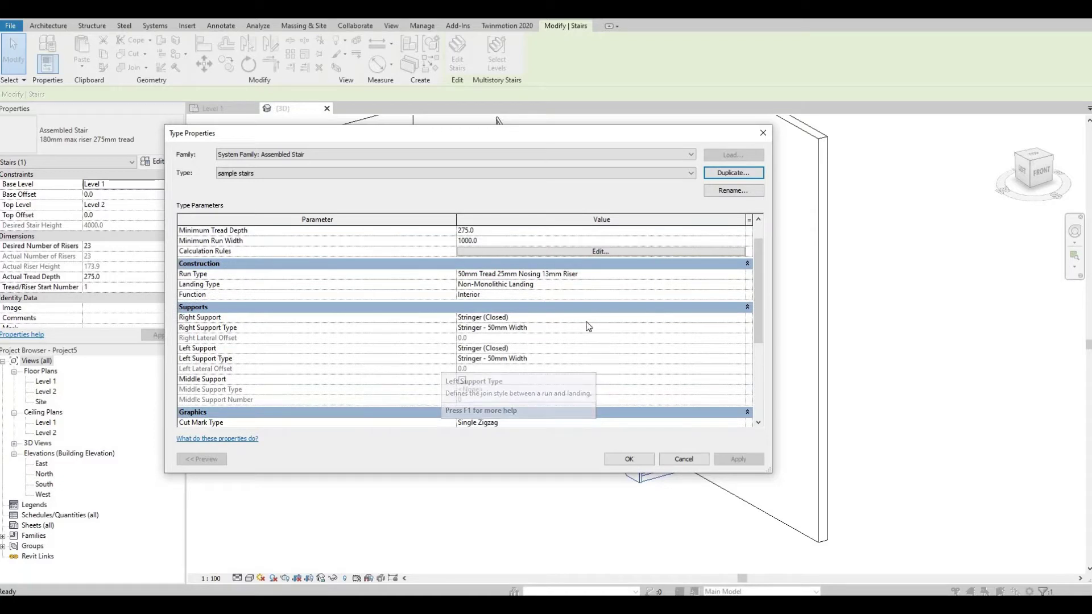
pyautogui.click(740, 318)
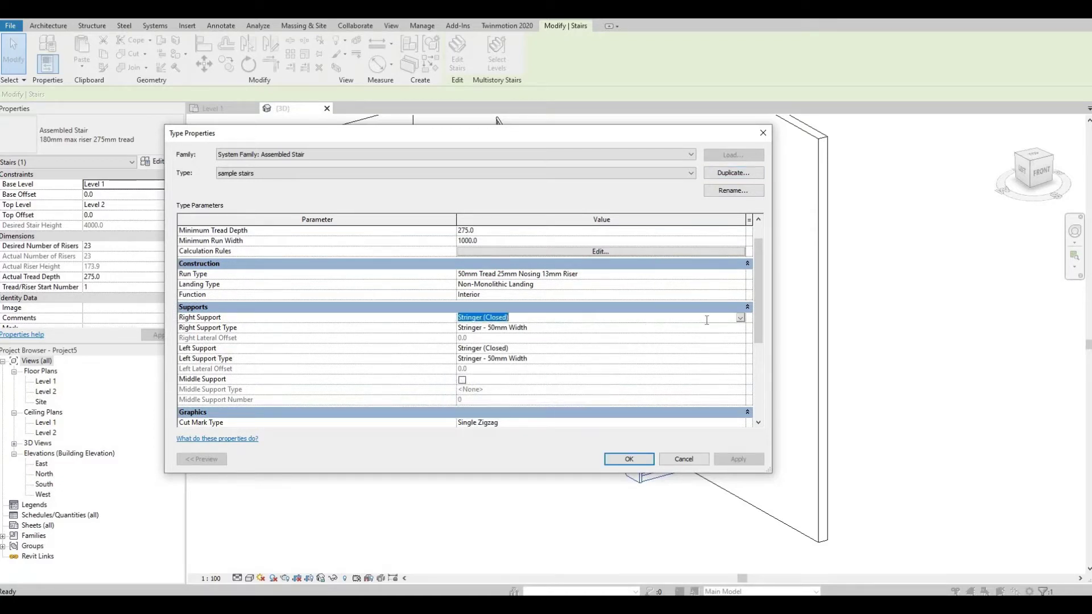
pyautogui.click(740, 319)
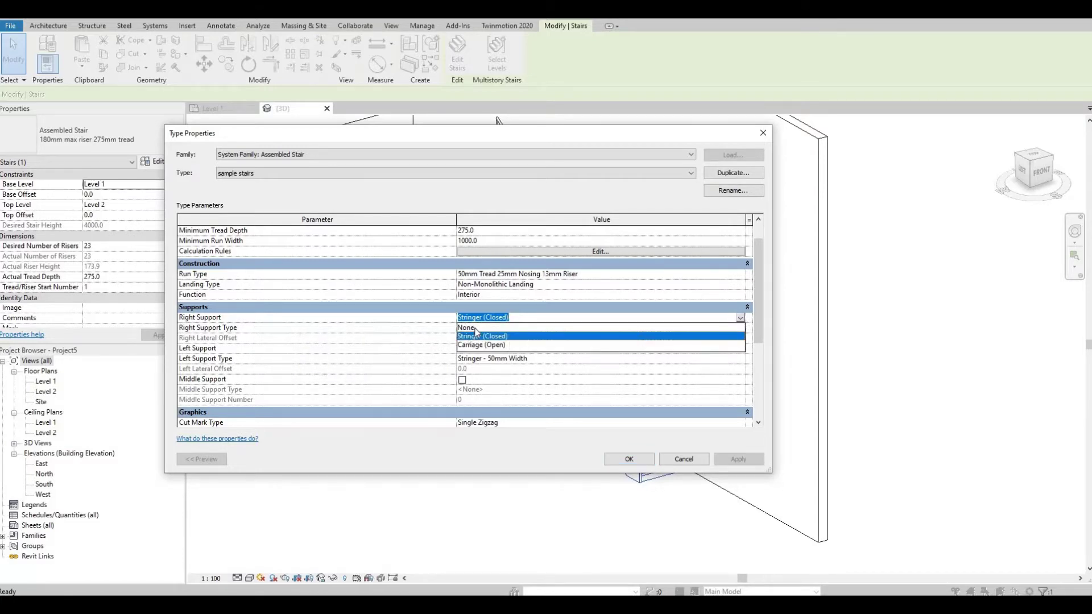
pyautogui.click(474, 329)
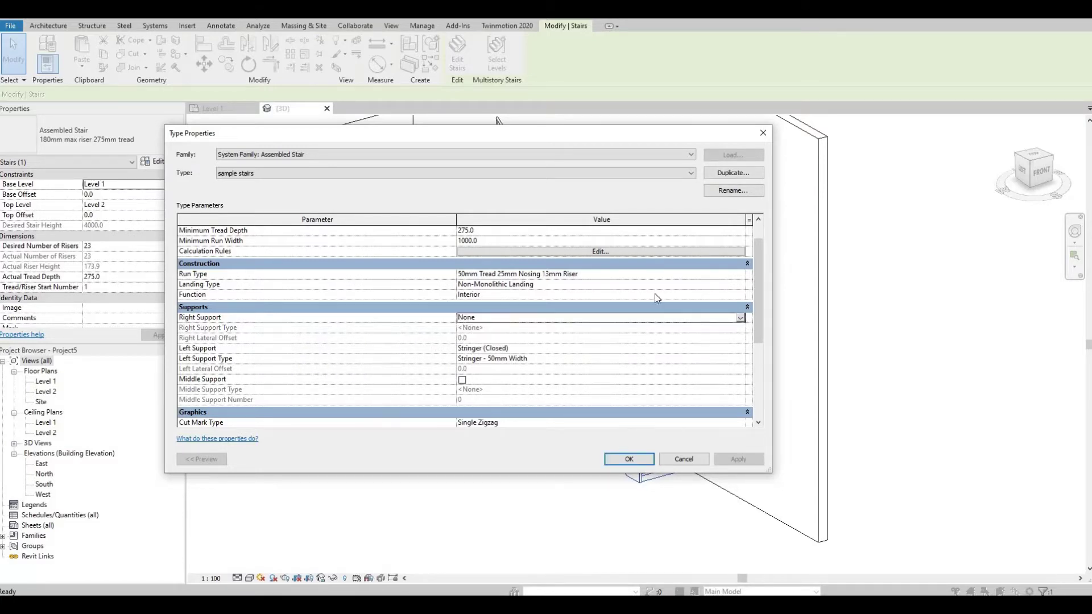
pyautogui.moveTo(660, 139); pyautogui.dragTo(638, 149)
pyautogui.moveTo(421, 212); pyautogui.dragTo(366, 163)
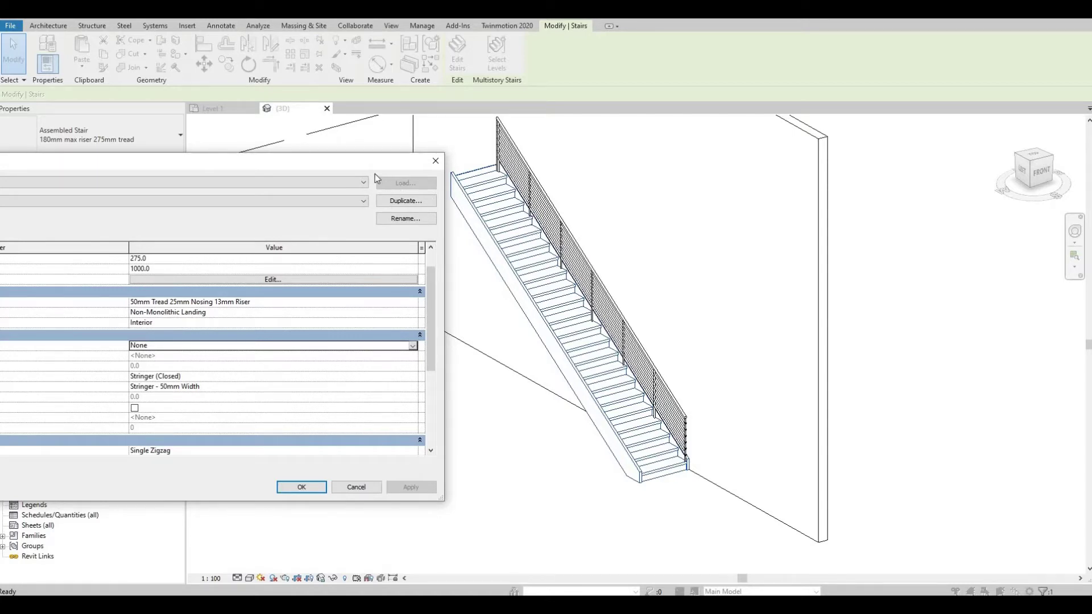
pyautogui.moveTo(404, 163); pyautogui.dragTo(739, 164)
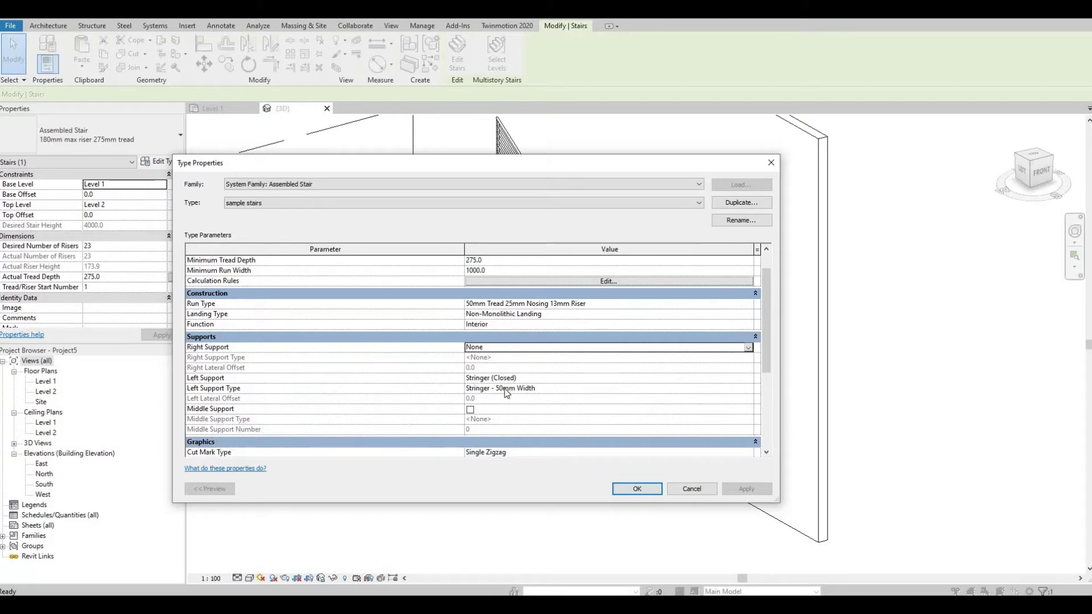
# - Duplicate the sample stairs' Left Support stringer type under the name "glass handrail"
pyautogui.click(596, 390)
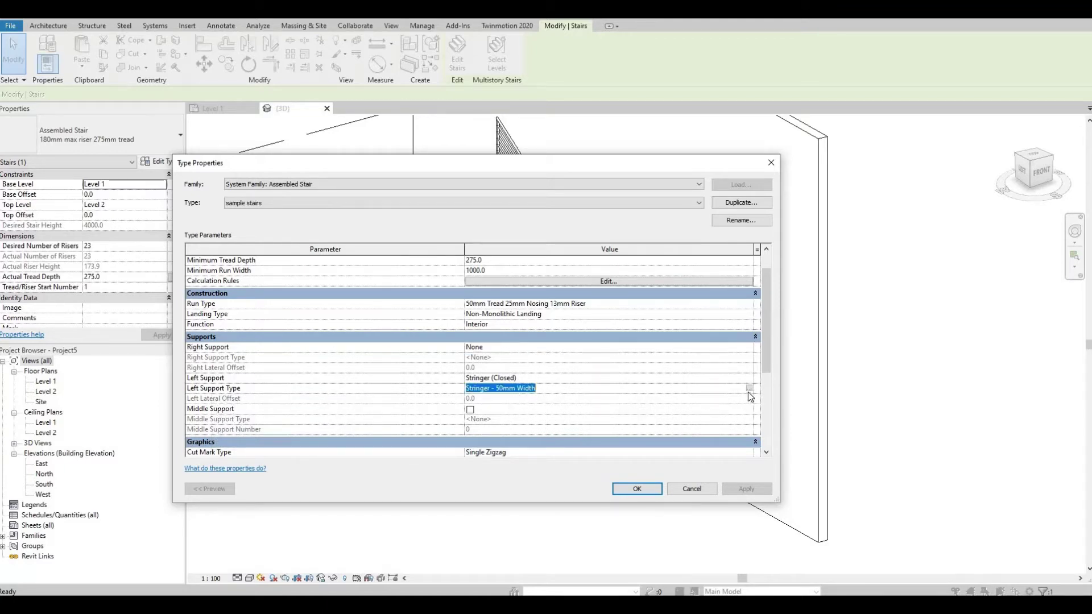
pyautogui.click(750, 390)
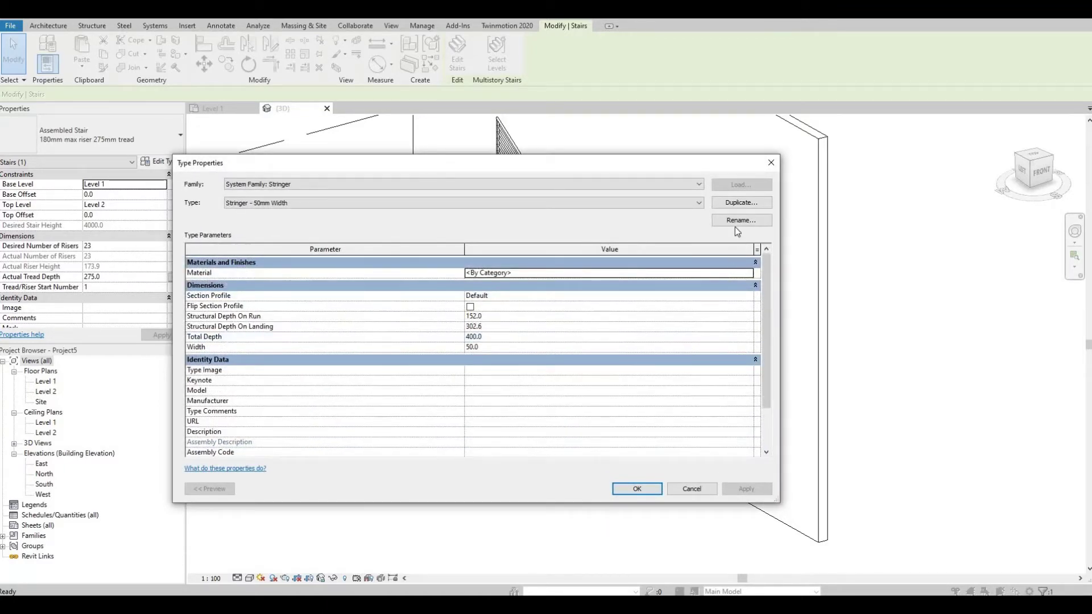
pyautogui.click(735, 204)
pyautogui.write('glass handrail')
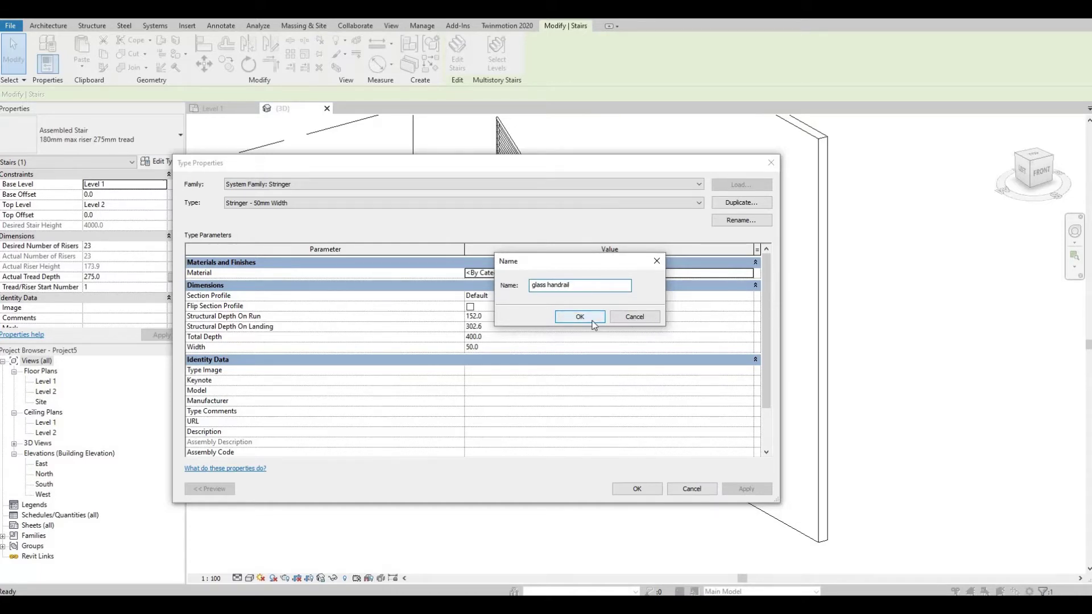
pyautogui.click(593, 321)
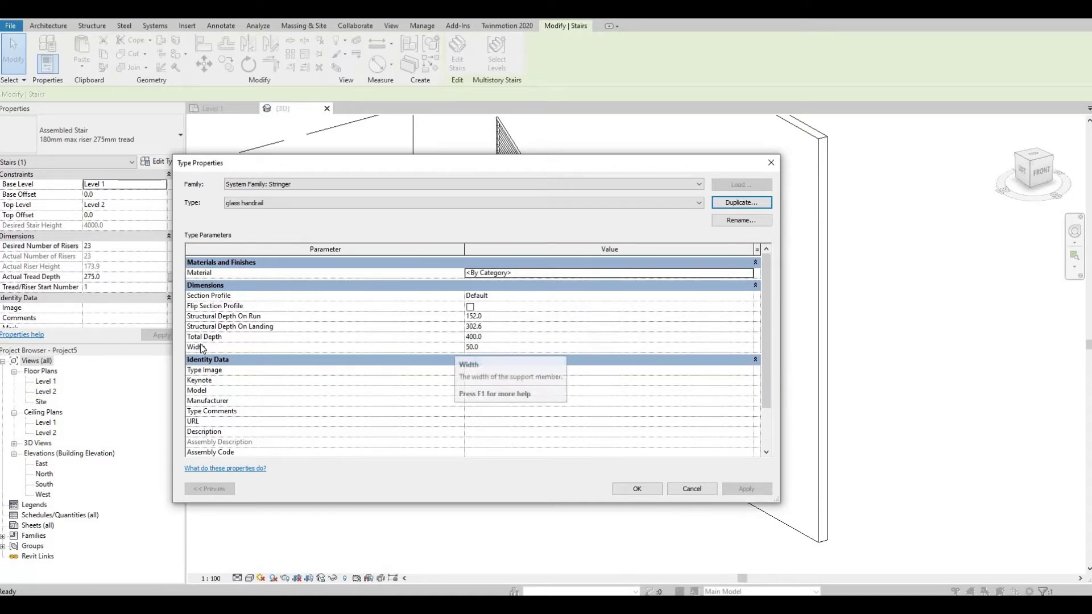
# - Set the glass handrail stringer's Total Depth to 1000 and its material to Glass, and apply it to the stair
pyautogui.click(485, 337)
pyautogui.write('10')
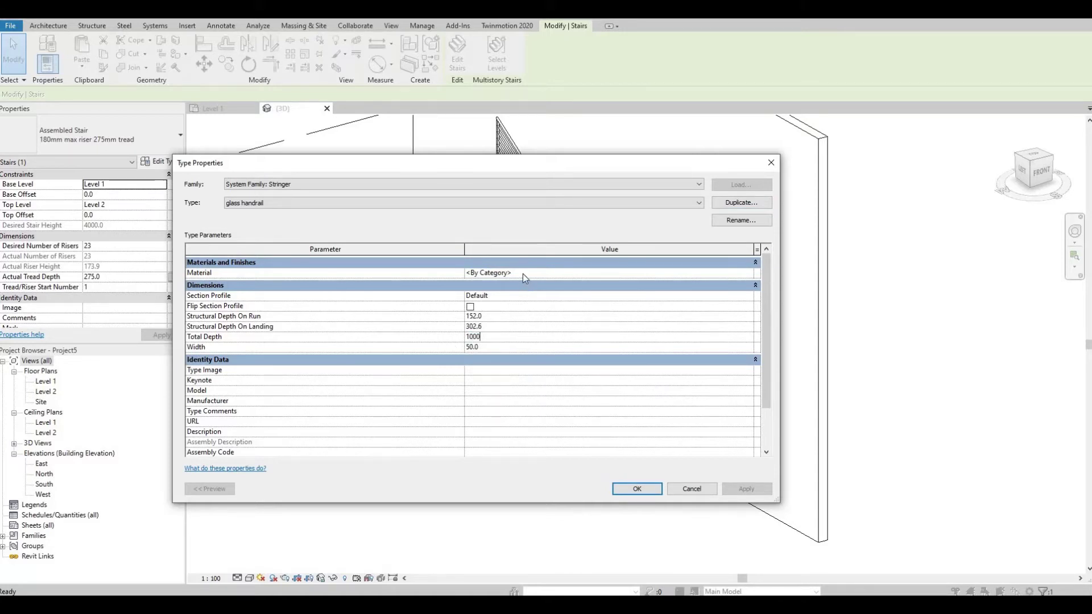
pyautogui.click(679, 273)
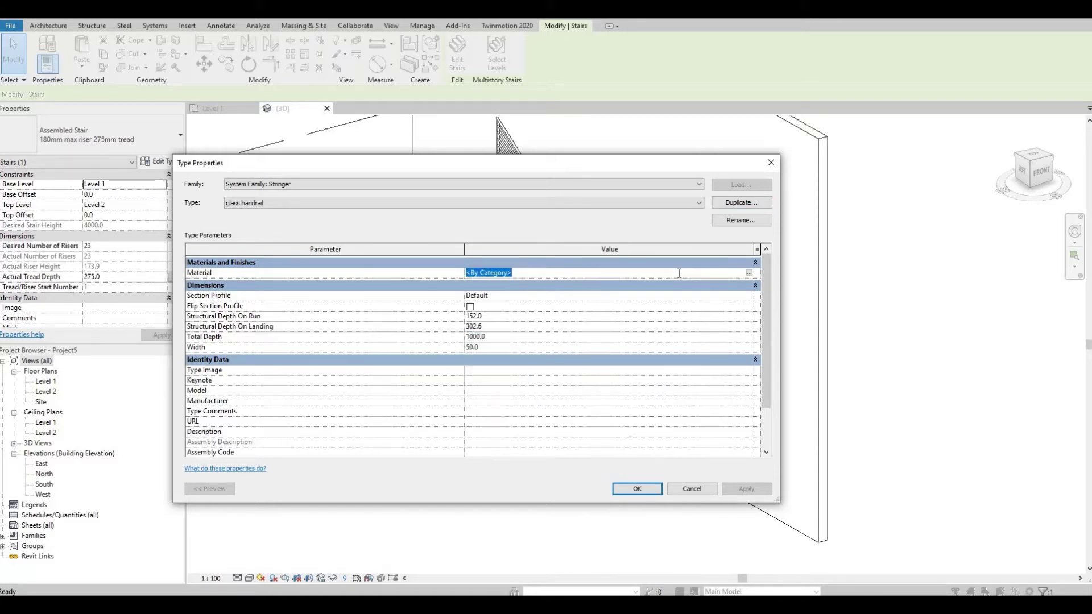
pyautogui.click(750, 274)
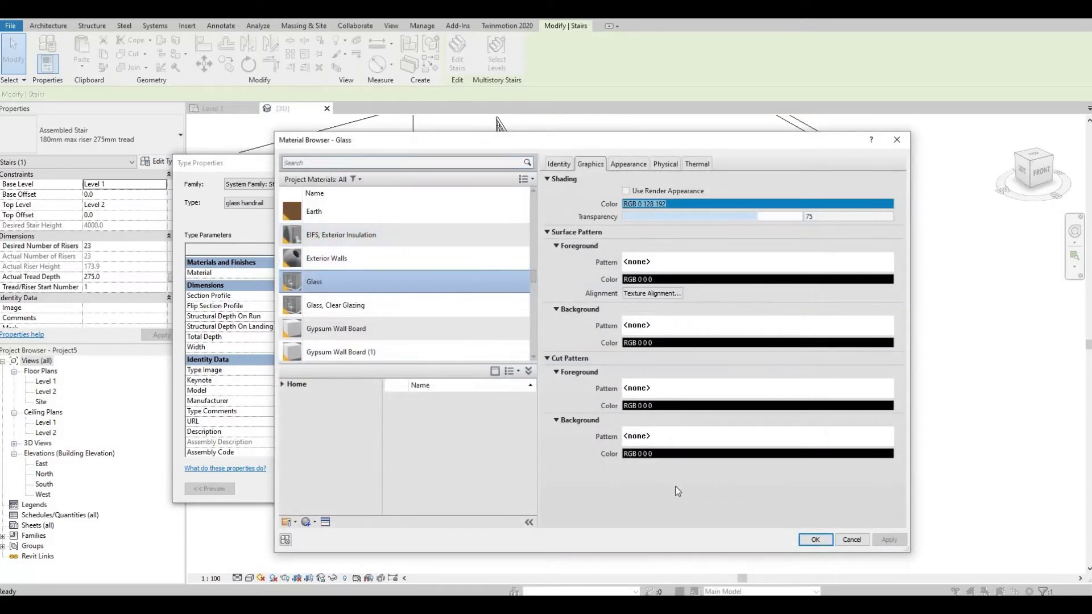
pyautogui.click(816, 540)
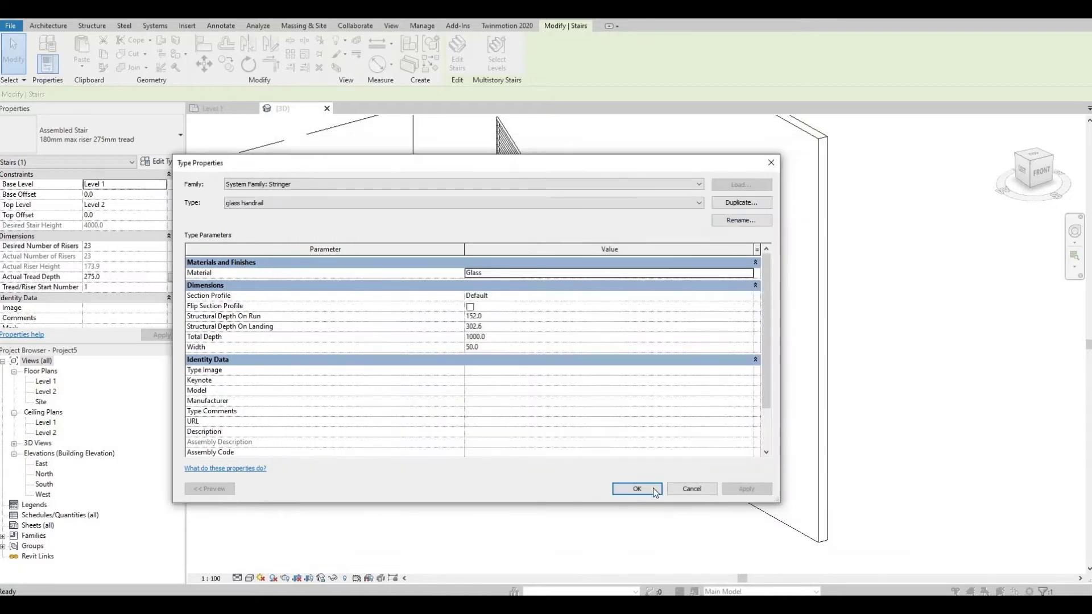
pyautogui.click(634, 498)
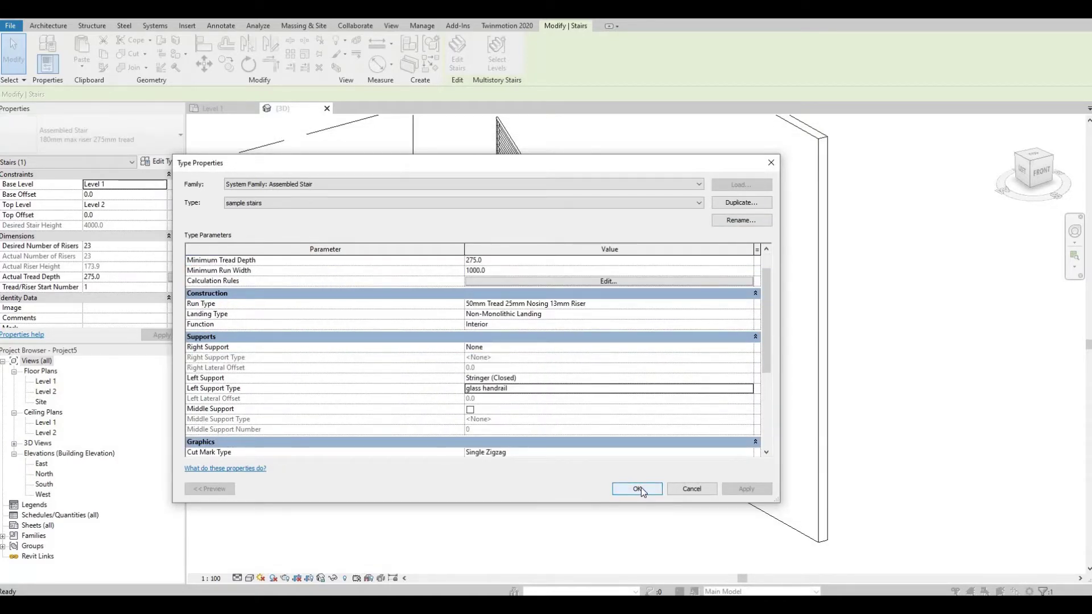
pyautogui.click(638, 489)
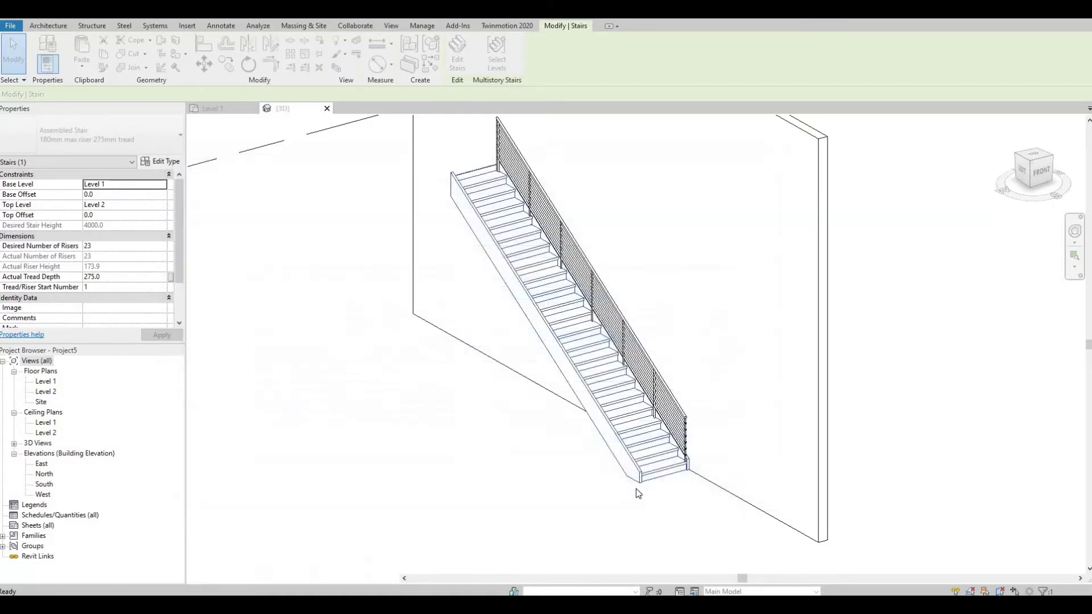
# - Turn off Riser and Slanted in the run type used by the sample stairs
pyautogui.moveTo(623, 394); pyautogui.dragTo(601, 410, button='middle')
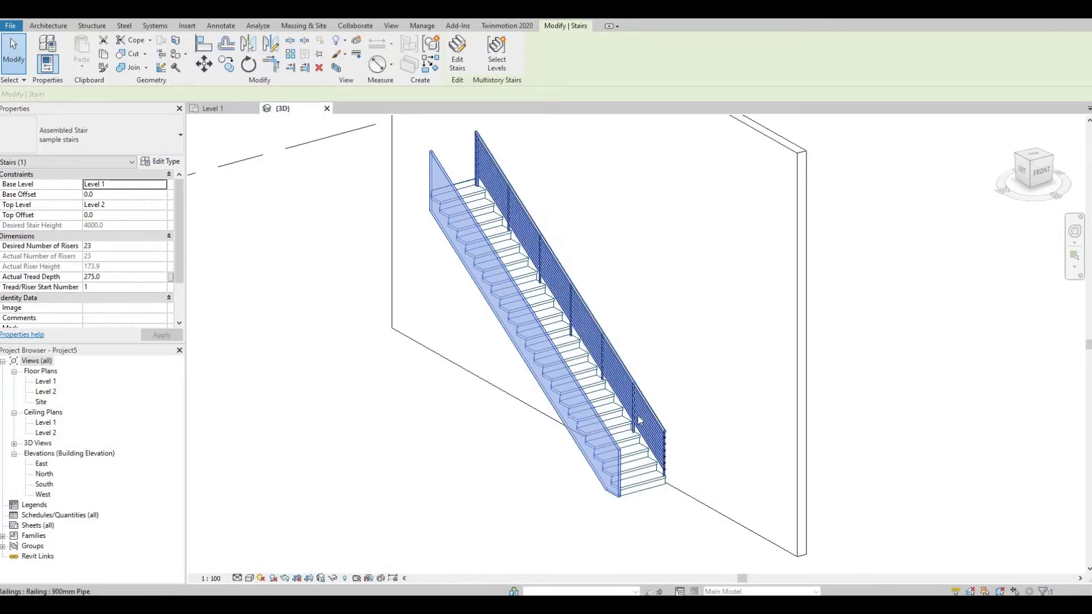
pyautogui.scroll(4, 644, 470)
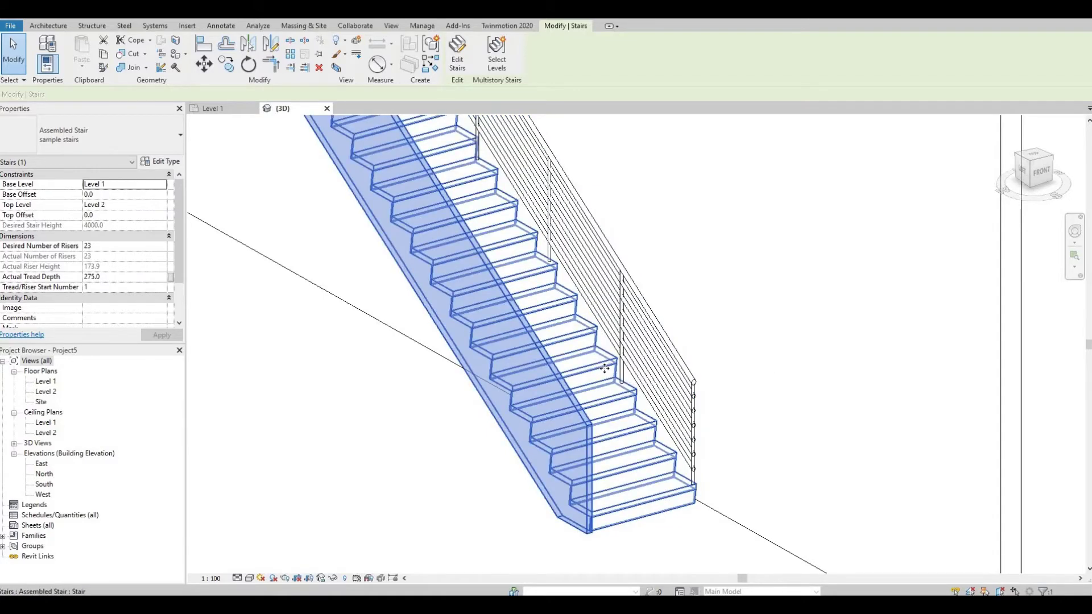
pyautogui.click(161, 161)
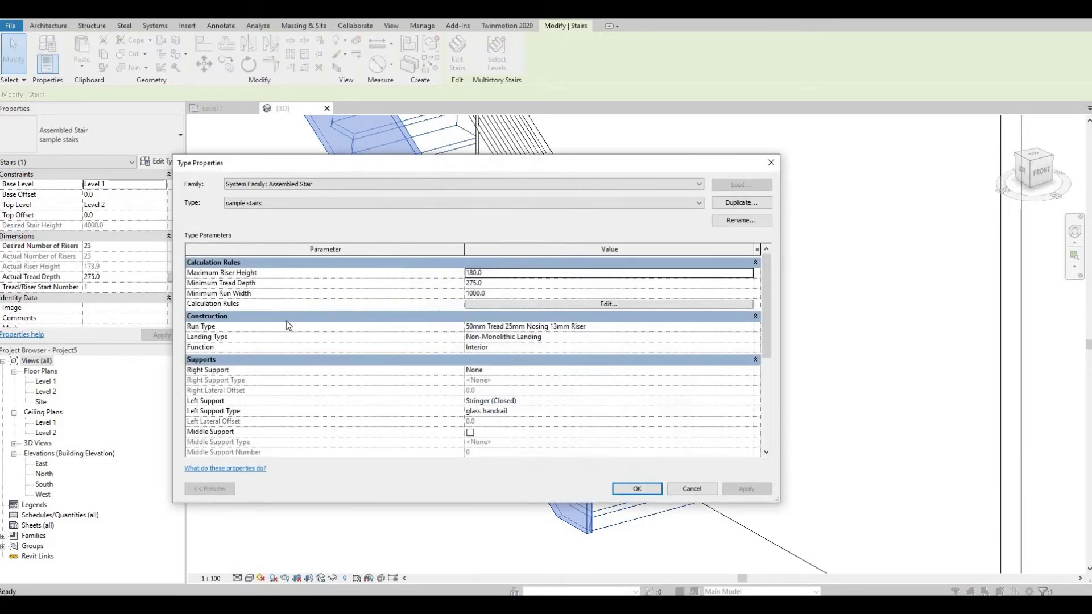
pyautogui.scroll(-1, 388, 357)
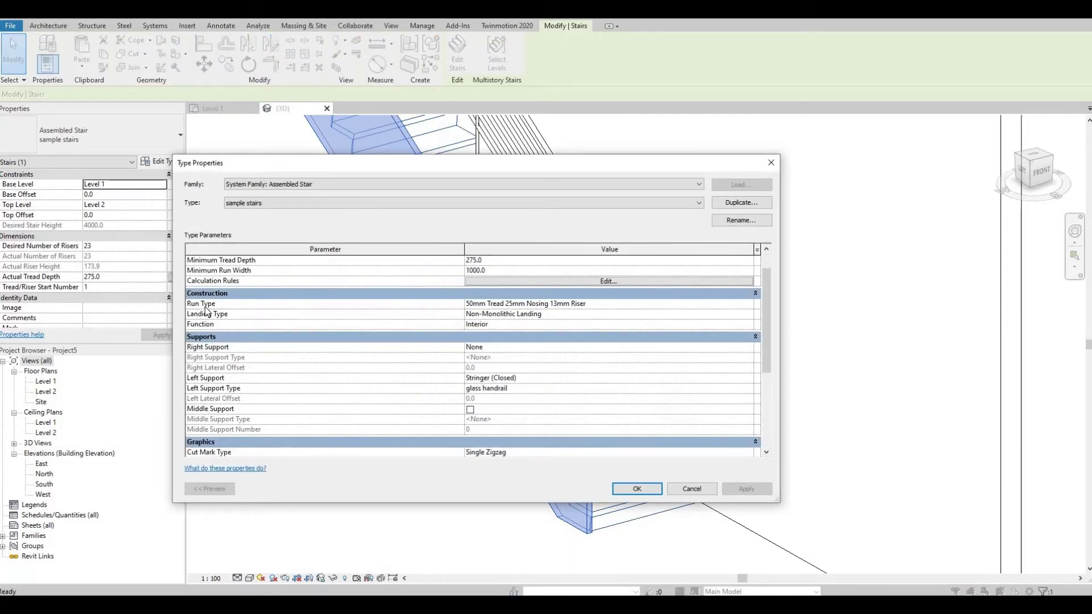
pyautogui.click(735, 304)
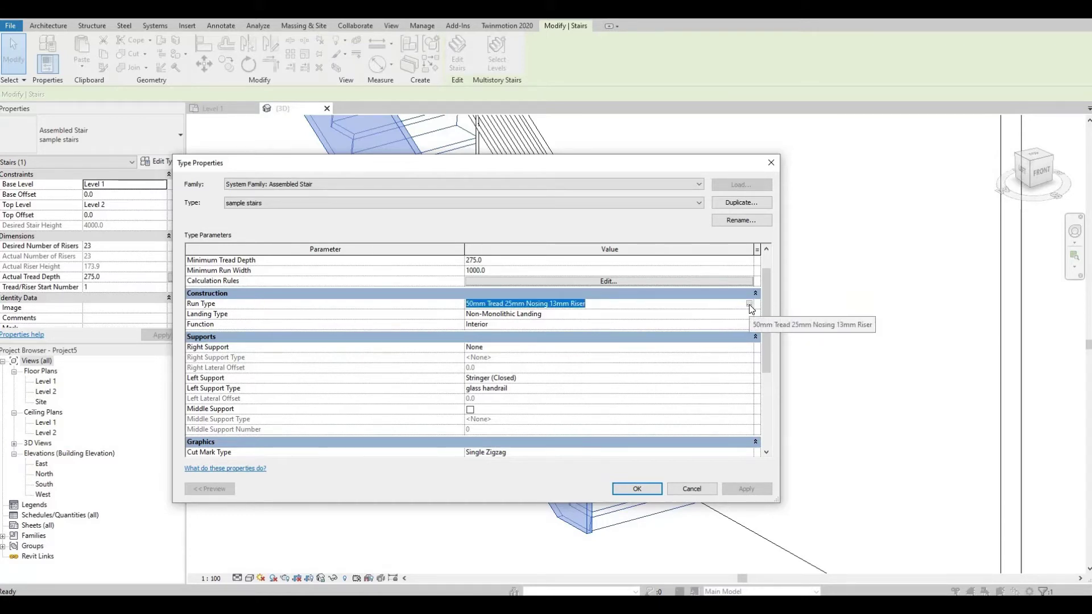
pyautogui.click(749, 306)
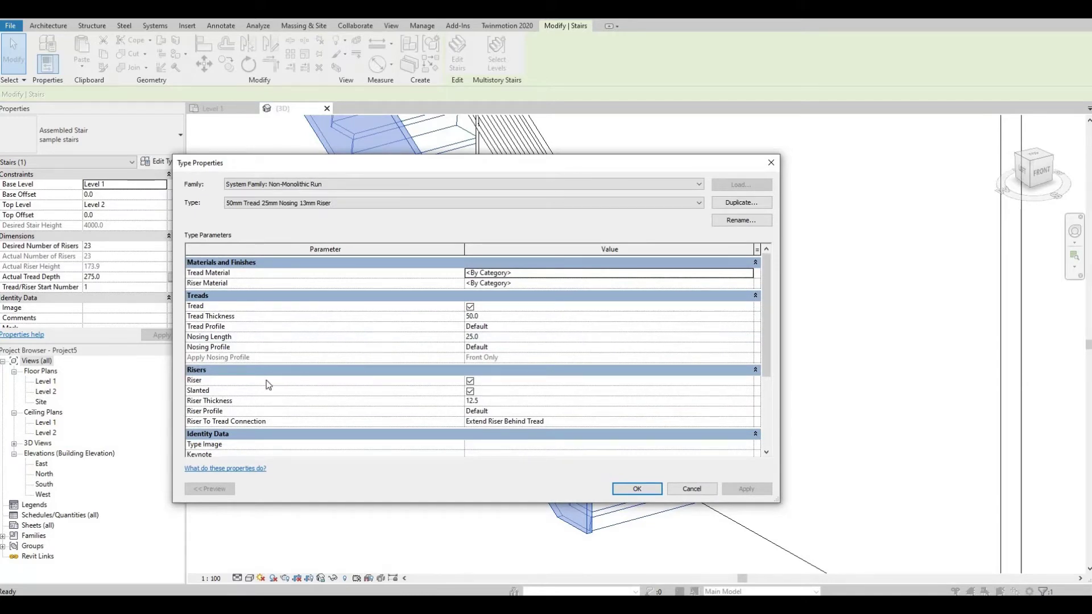
pyautogui.click(470, 380)
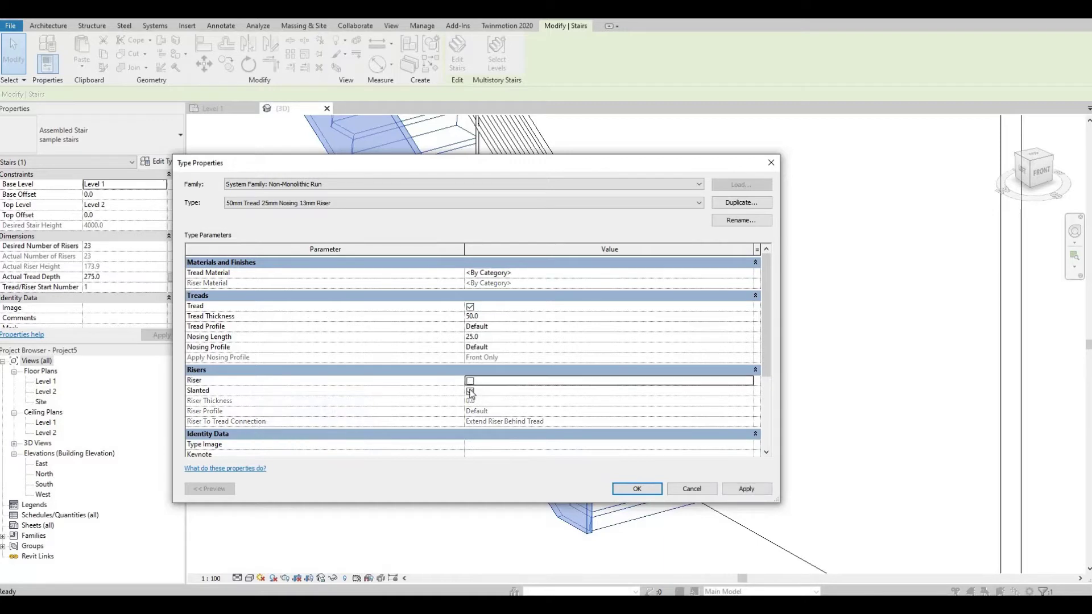
pyautogui.click(474, 392)
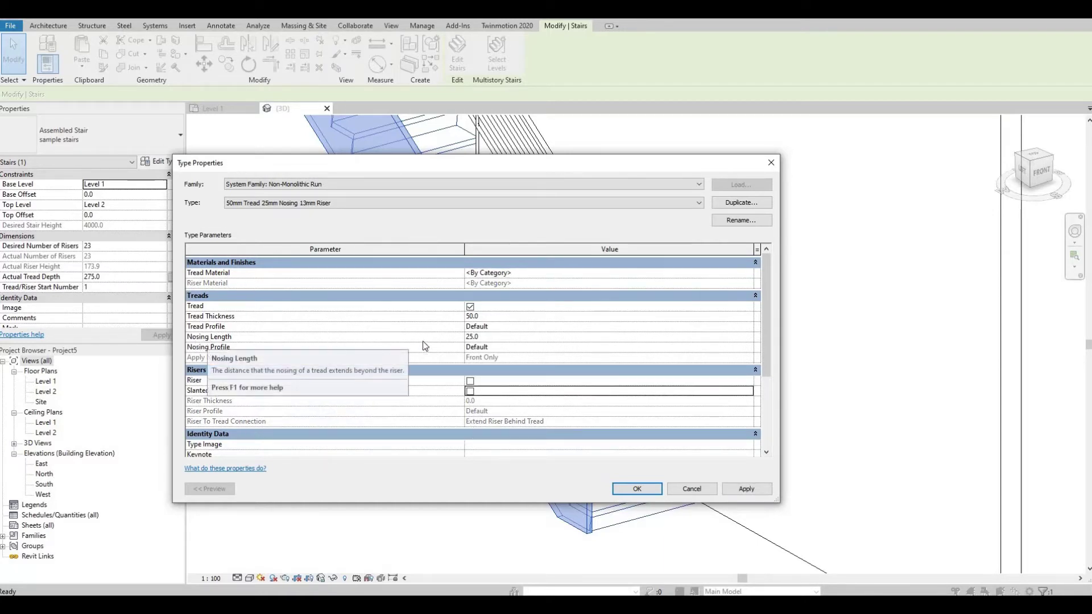
# - Set the run type's Nosing Length to 0 and its Tread Thickness to 100
pyautogui.click(488, 337)
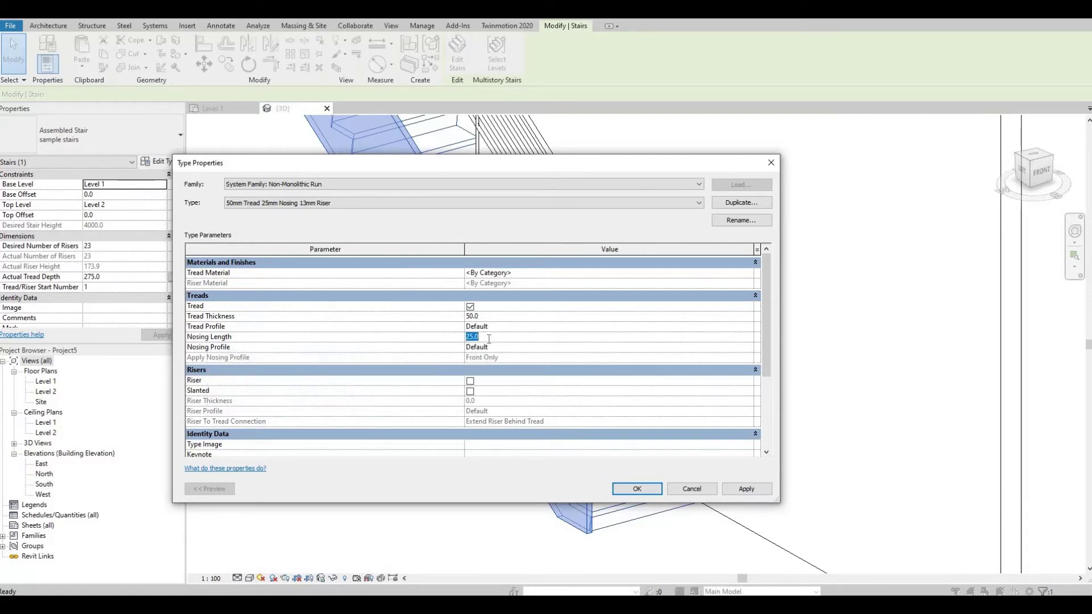
pyautogui.write('0')
pyautogui.click(487, 317)
pyautogui.write('100')
# - Search the materials for "wood", assign Cherry as the run's Tread Material, and apply the type changes to the stair
pyautogui.click(638, 274)
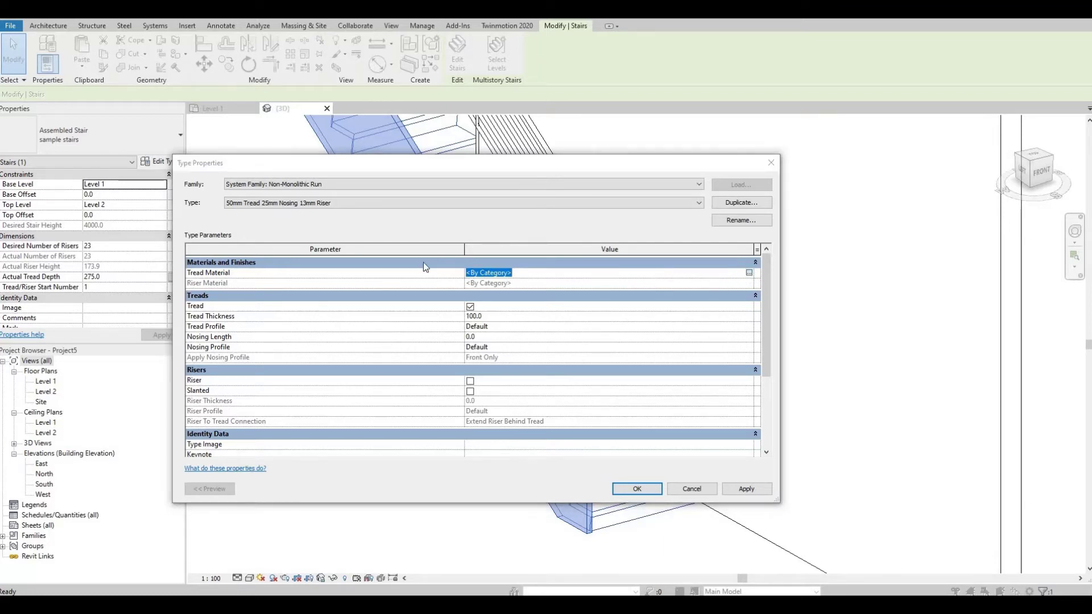
pyautogui.click(750, 273)
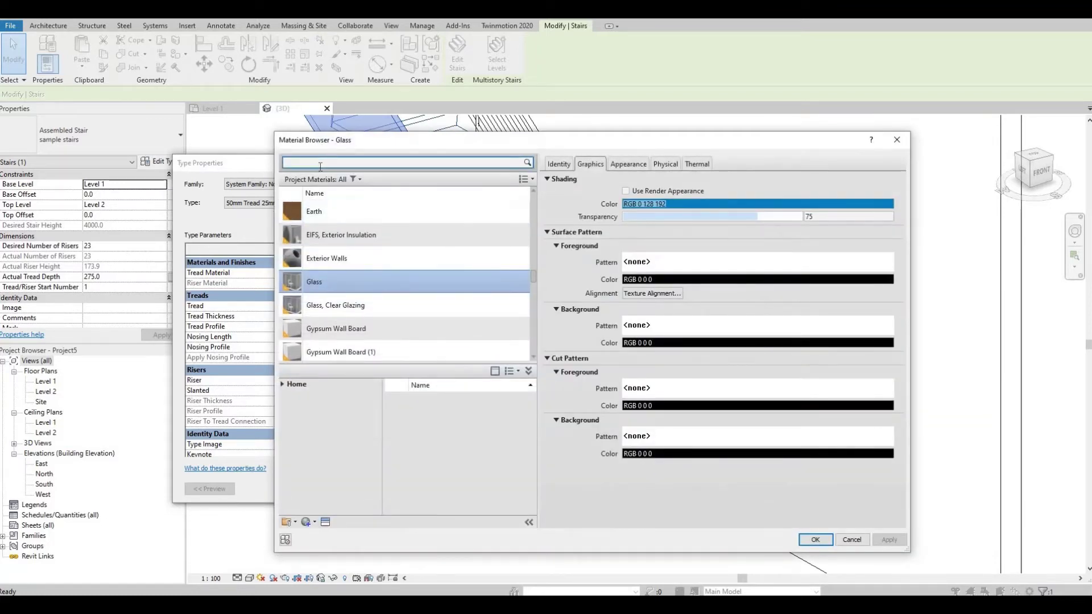
pyautogui.click(320, 166)
pyautogui.write('wood')
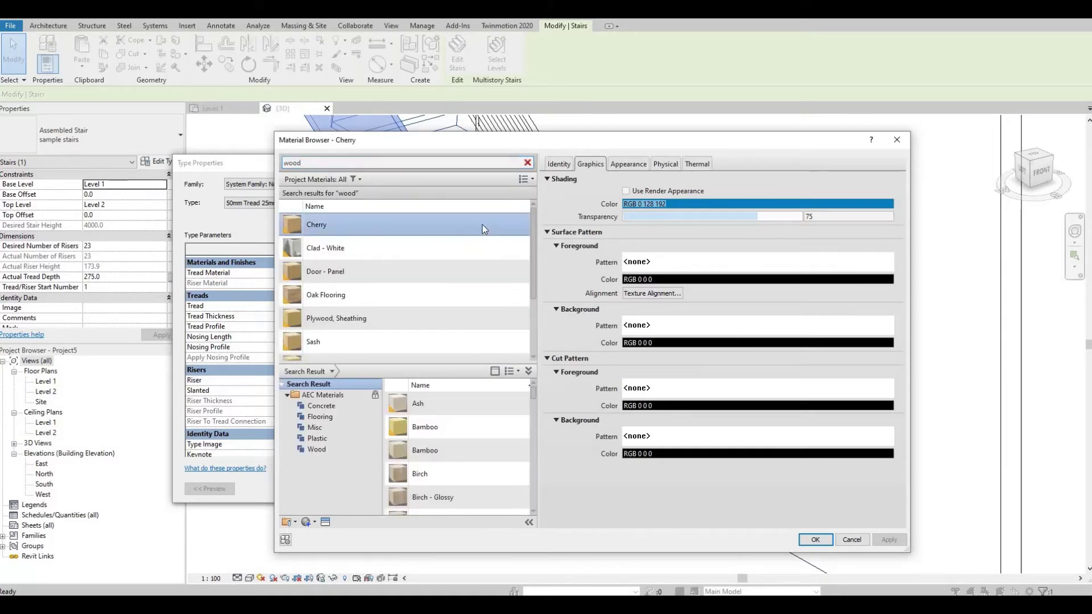
pyautogui.click(338, 224)
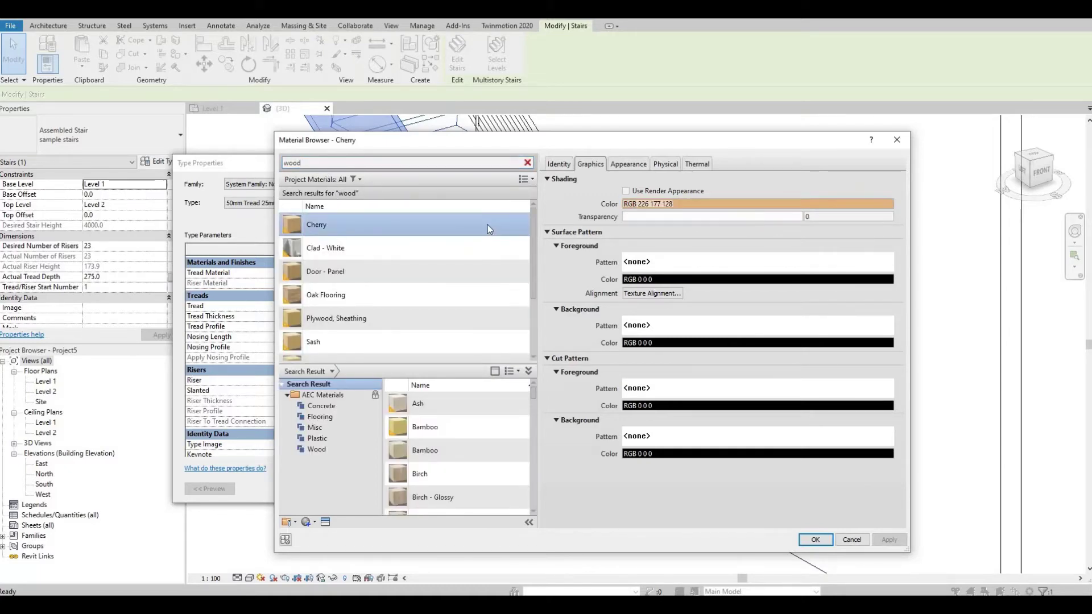
pyautogui.click(822, 542)
pyautogui.click(752, 489)
pyautogui.click(638, 488)
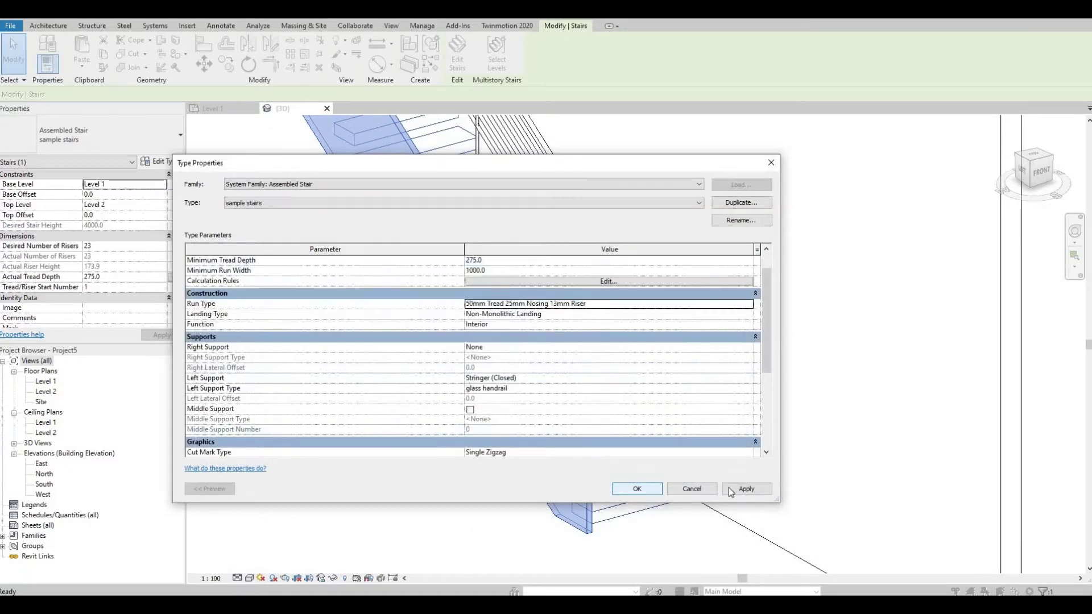
pyautogui.click(637, 490)
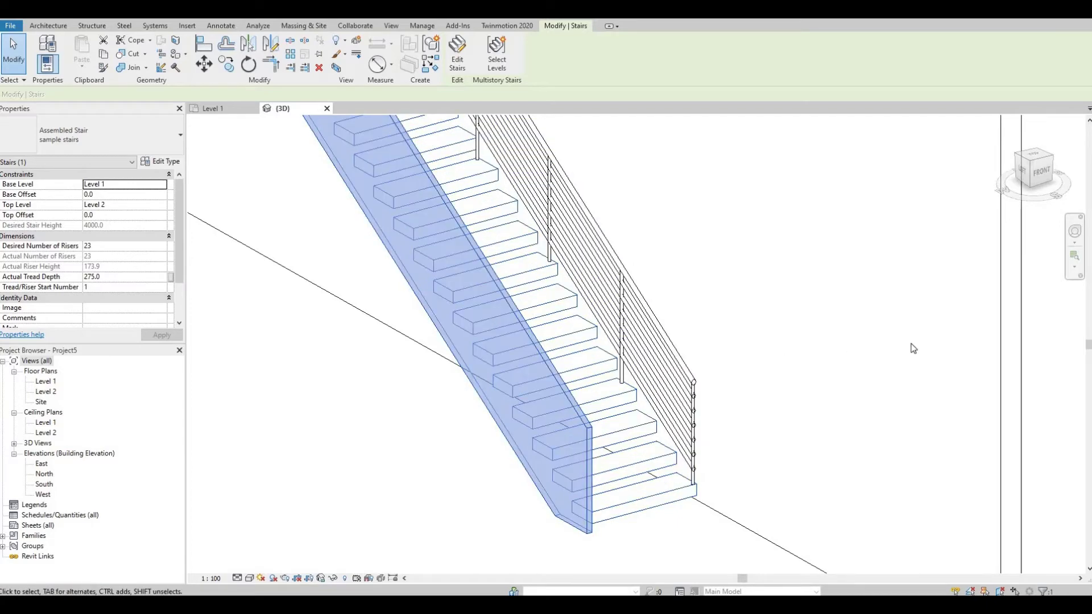
# - Show the baluster placement preview for the wall-side 900mm Pipe railing and set its Regular baluster family to None
pyautogui.moveTo(699, 412); pyautogui.dragTo(715, 490, button='middle')
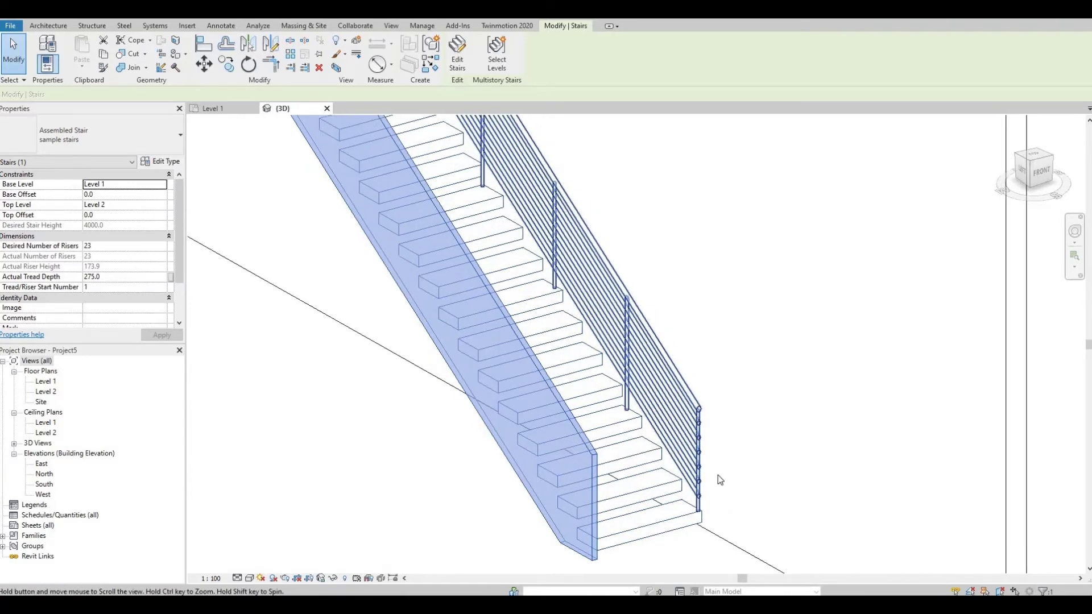
pyautogui.scroll(-1, 718, 466)
pyautogui.scroll(-1, 693, 434)
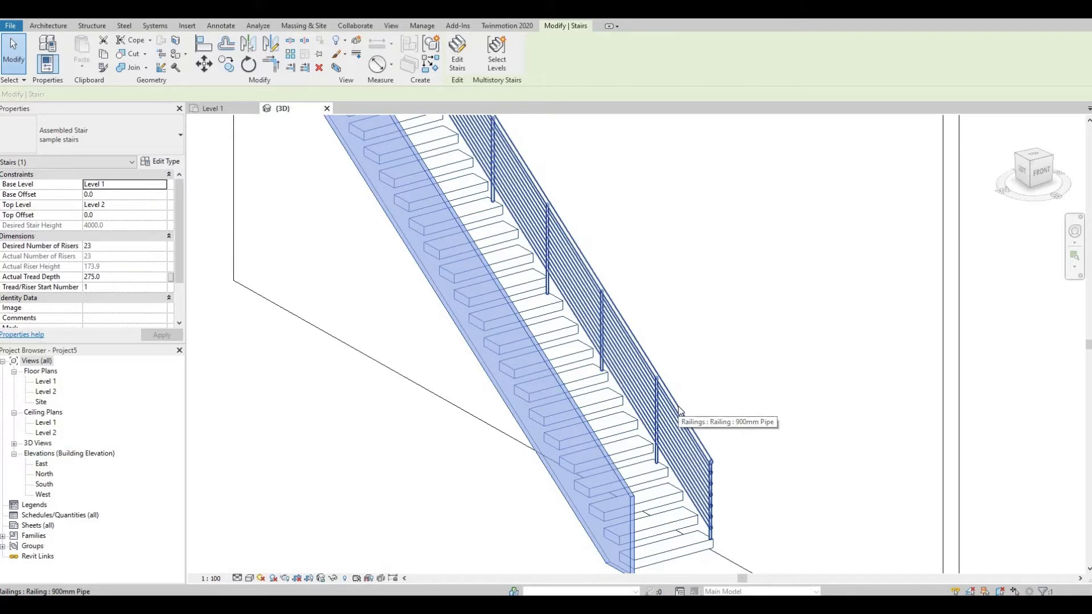
pyautogui.click(678, 408)
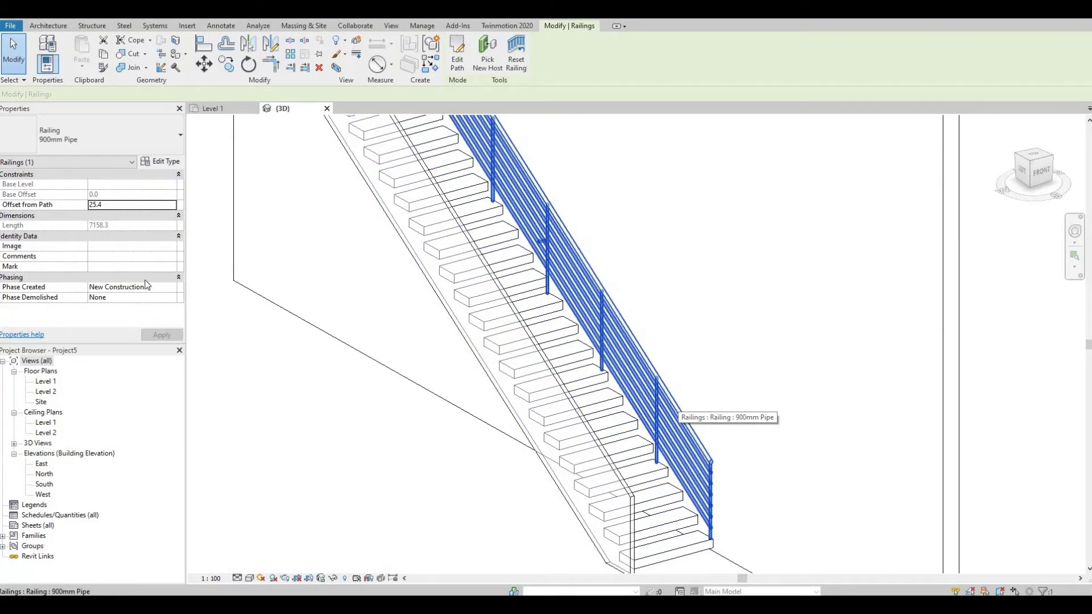
pyautogui.click(161, 163)
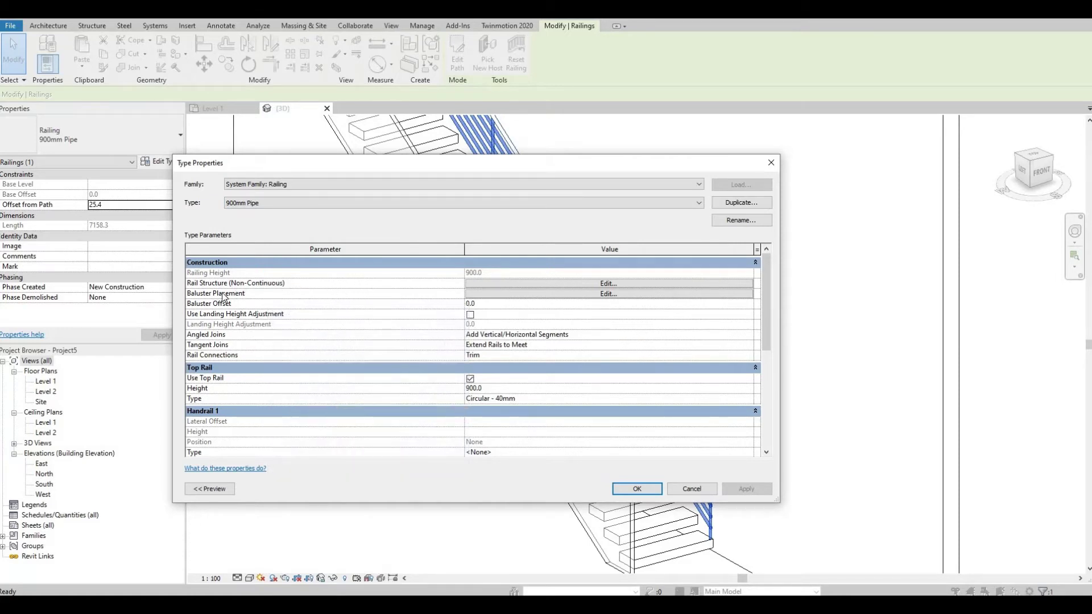
pyautogui.click(598, 295)
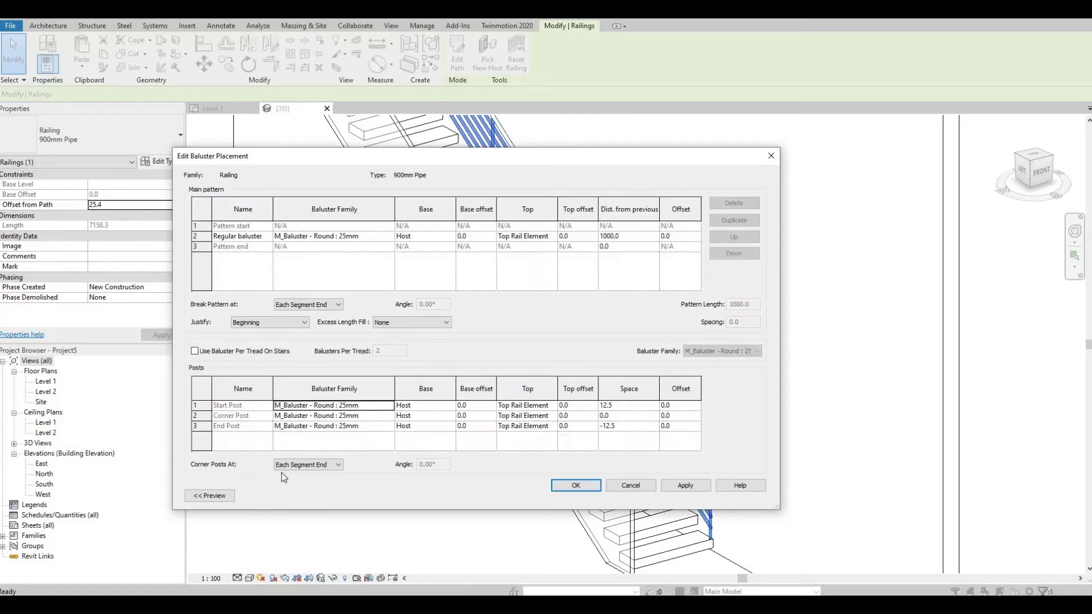
pyautogui.click(209, 497)
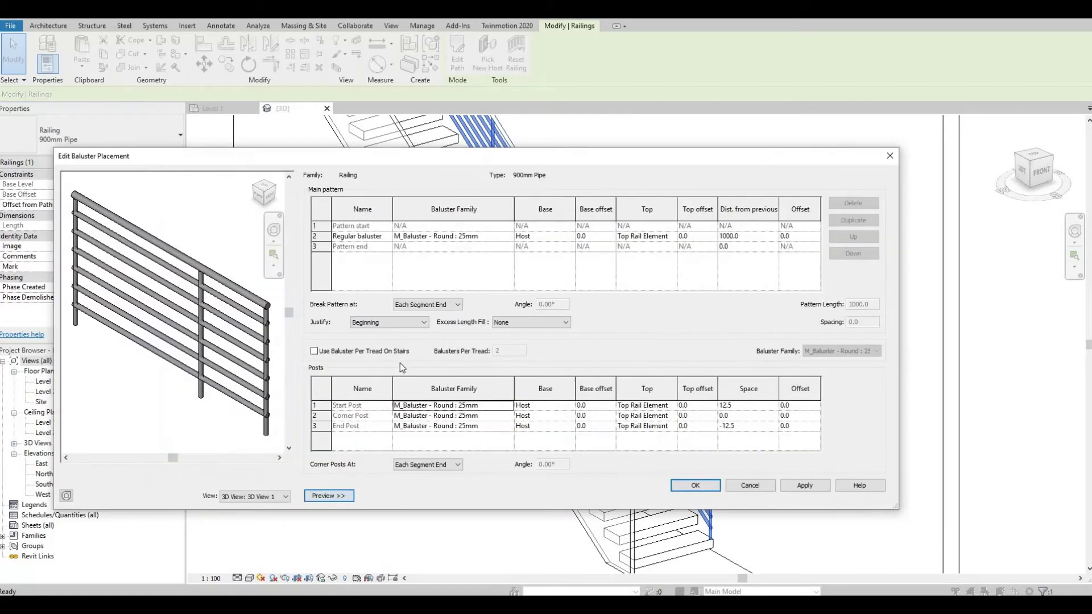
pyautogui.click(505, 237)
pyautogui.click(507, 237)
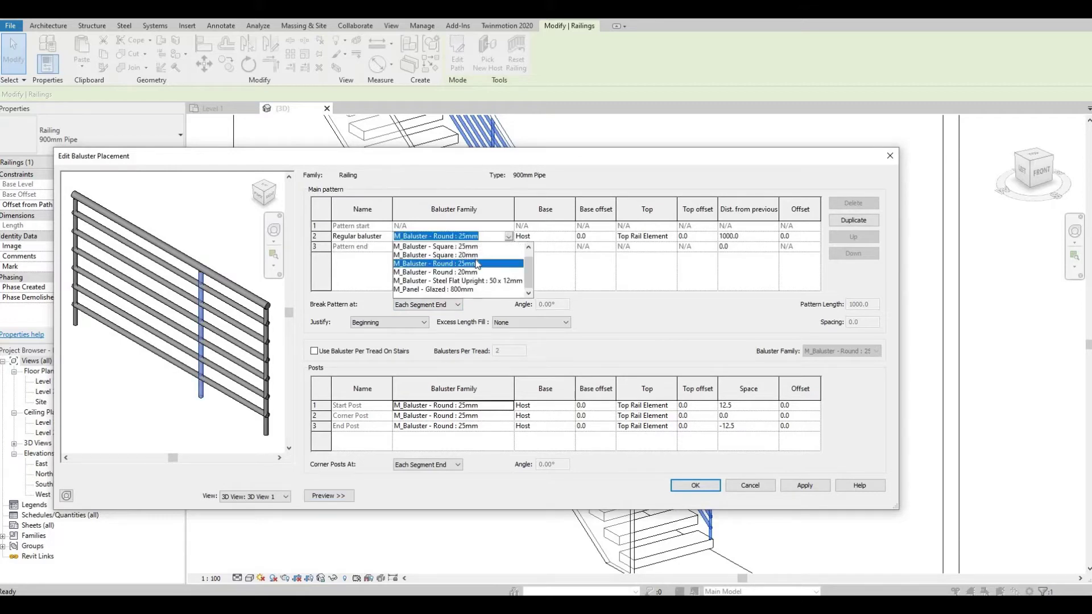
pyautogui.scroll(1, 473, 261)
pyautogui.click(407, 248)
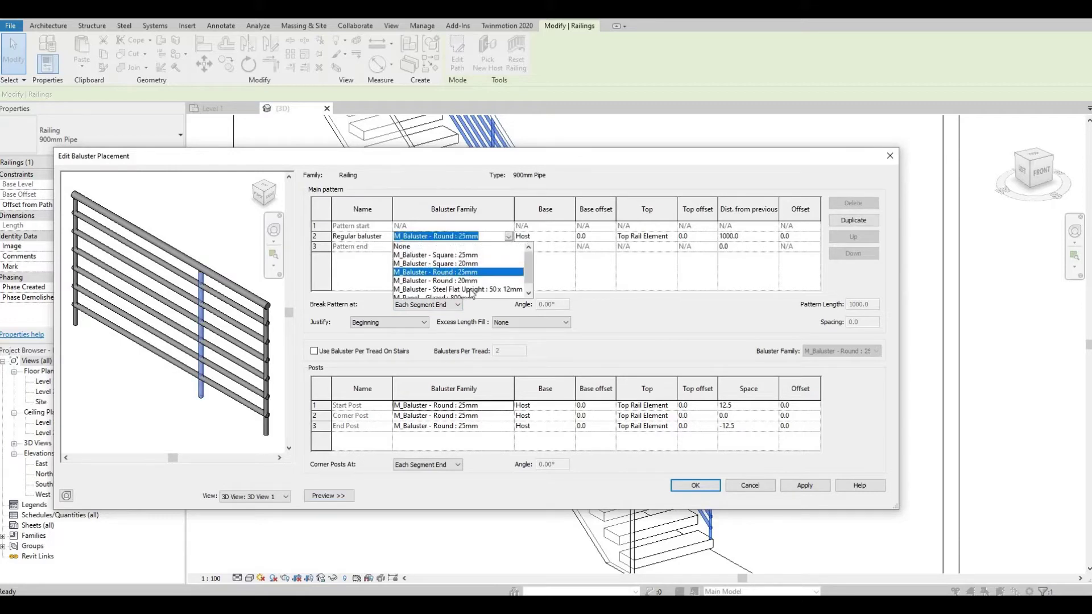
# - Set the baluster family of the start, corner and end posts to None and apply the changes to the wall-side railing type
pyautogui.click(510, 406)
pyautogui.click(509, 407)
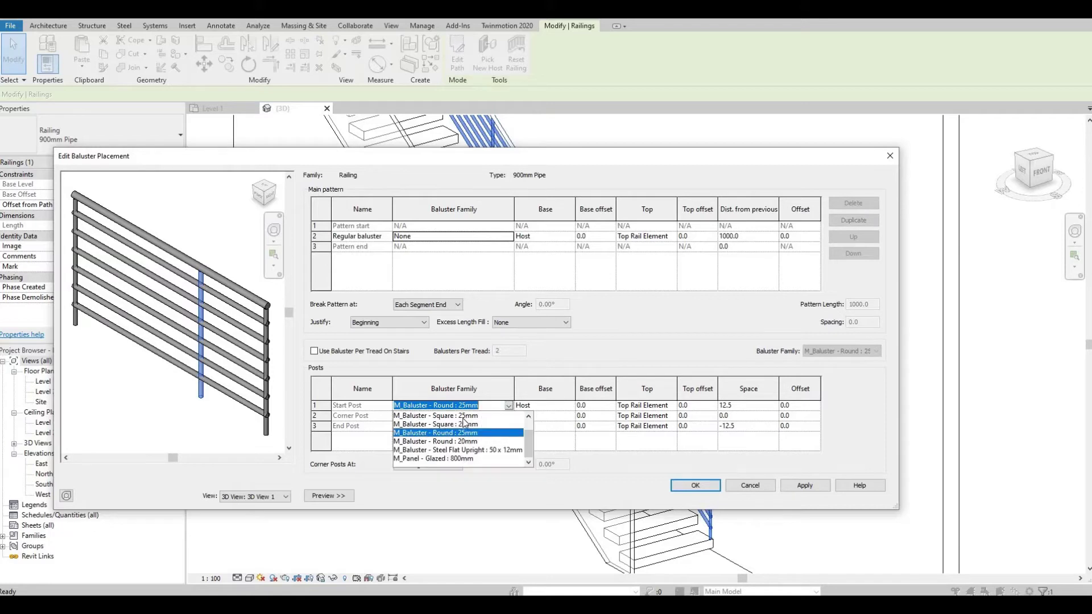
pyautogui.scroll(1, 461, 426)
pyautogui.click(437, 416)
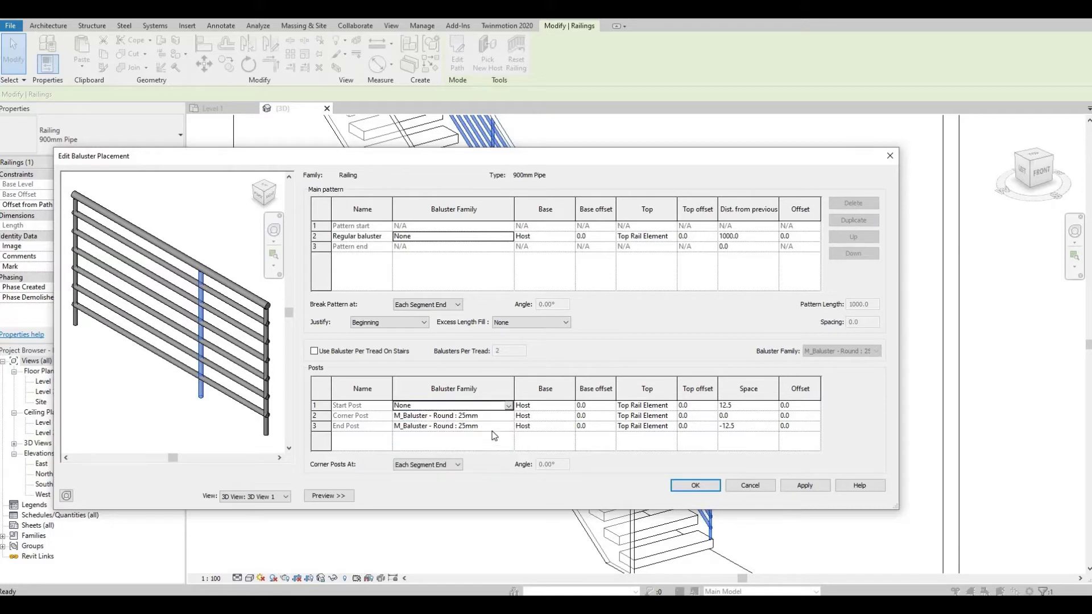
pyautogui.click(502, 416)
pyautogui.click(508, 416)
pyautogui.click(453, 428)
pyautogui.click(509, 426)
pyautogui.click(508, 426)
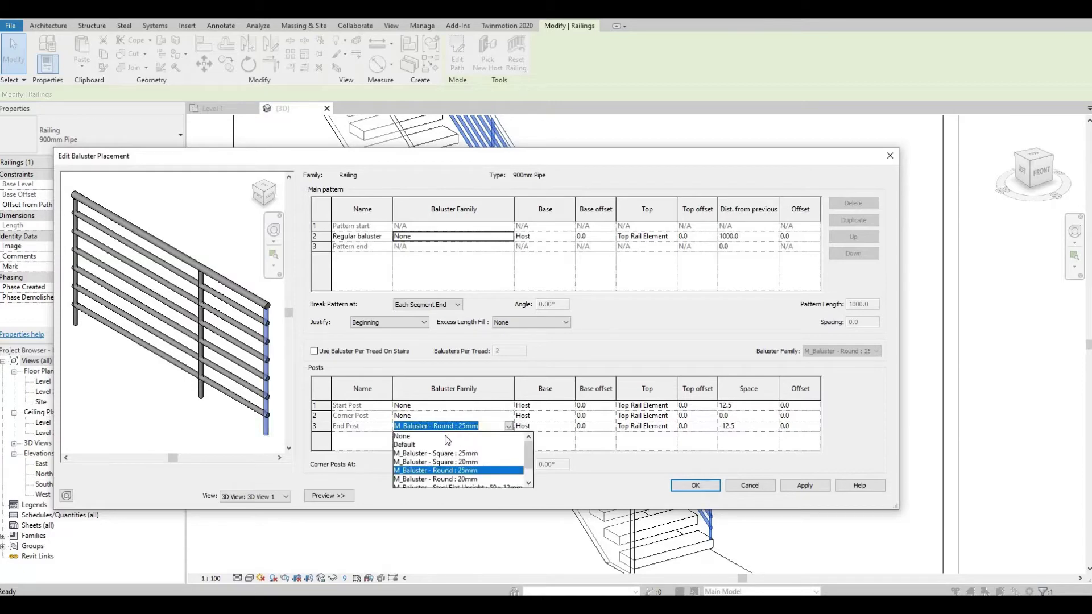
pyautogui.click(767, 493)
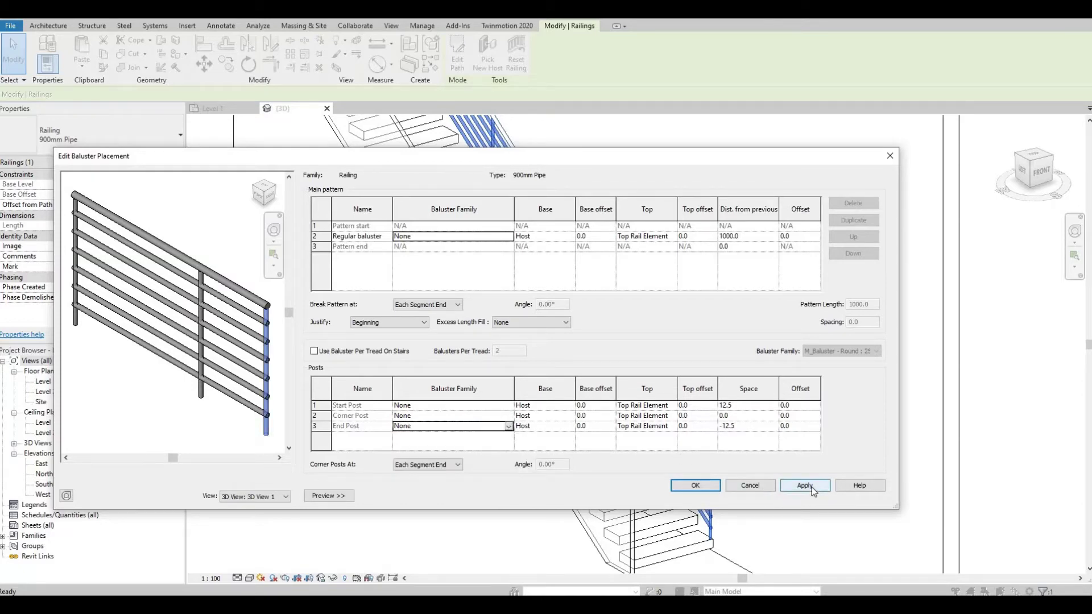
pyautogui.click(814, 487)
pyautogui.click(709, 486)
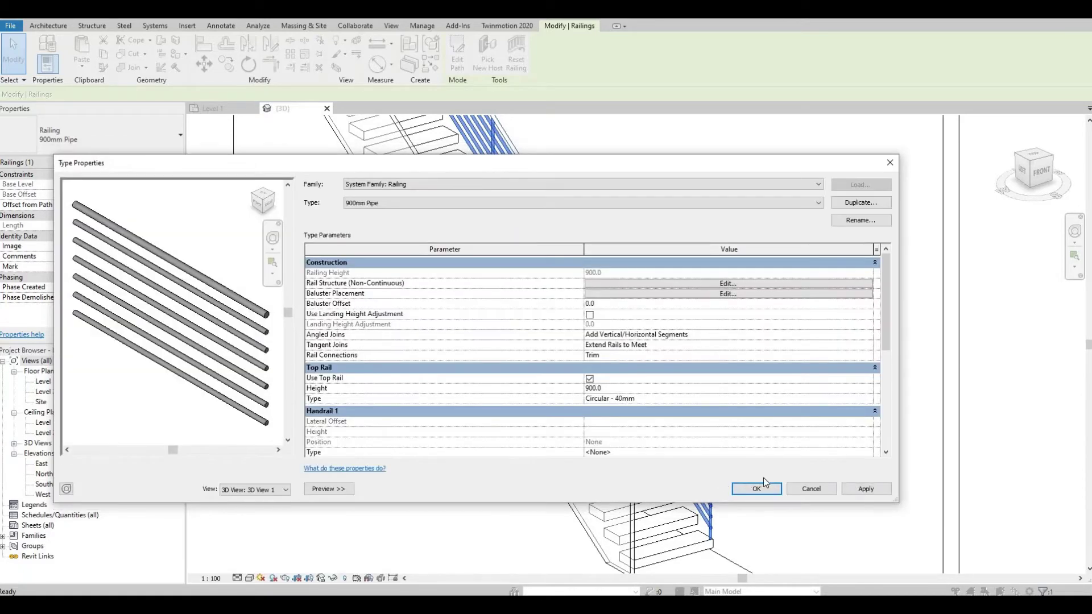
pyautogui.click(757, 490)
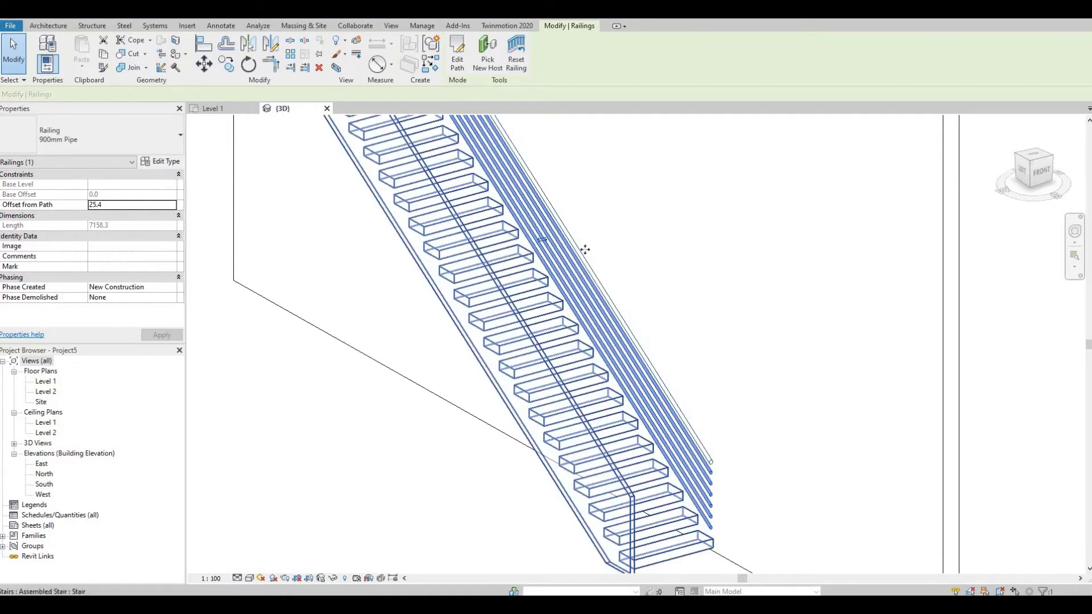
# - Delete all the rails from the 900mm Pipe railing's non-continuous rail structure and apply the type changes
pyautogui.click(165, 163)
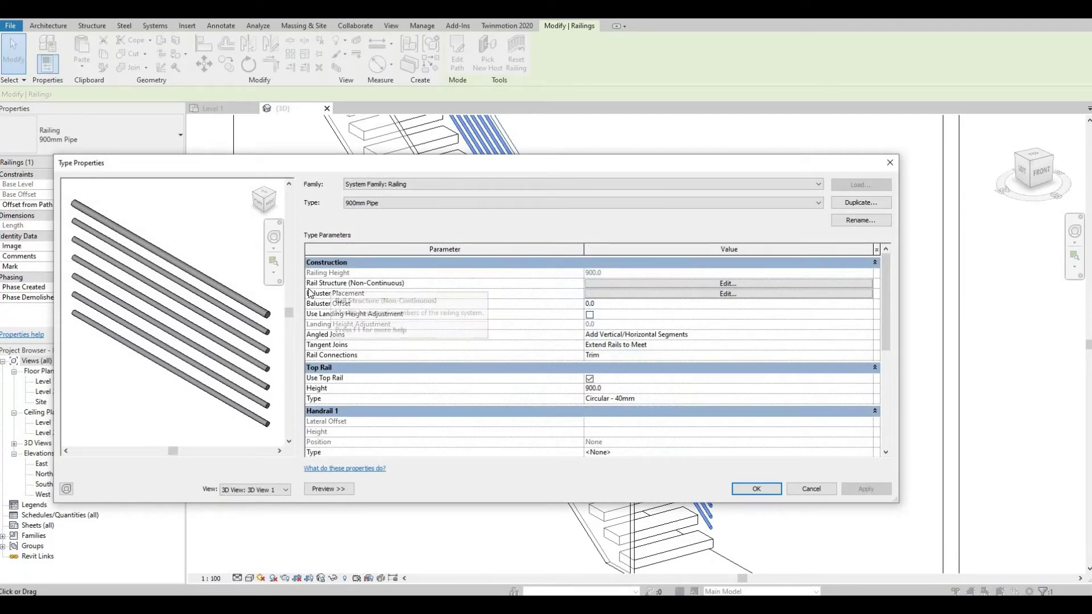
pyautogui.click(736, 283)
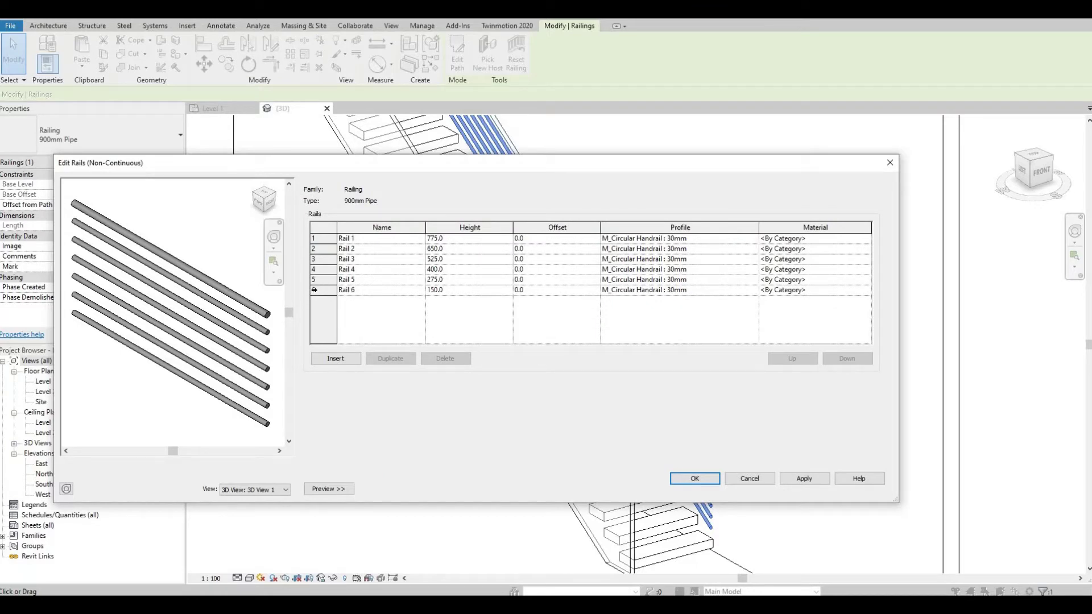
pyautogui.click(314, 290)
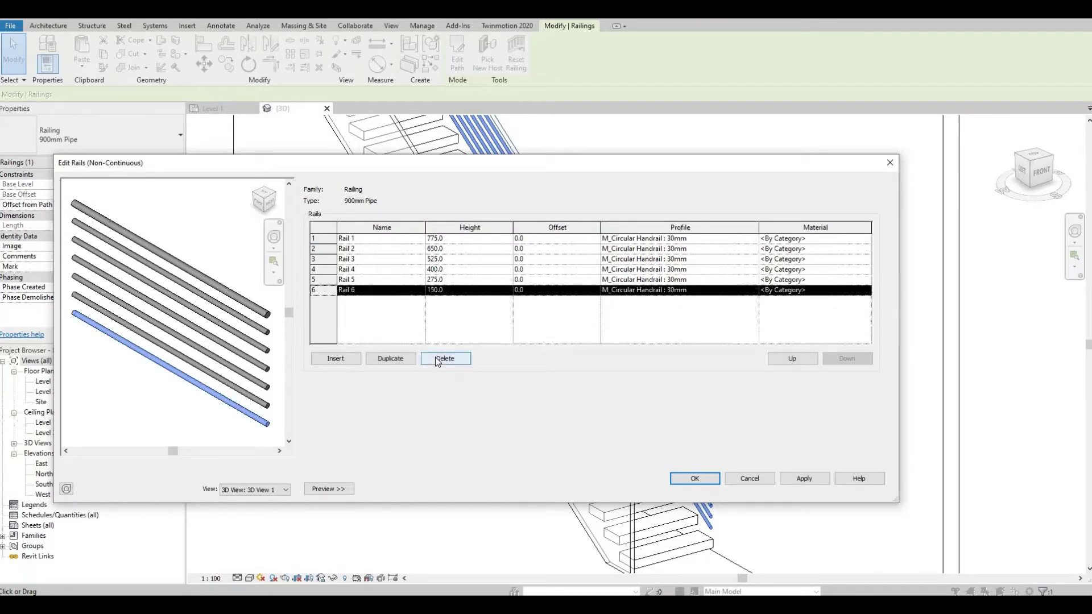
pyautogui.click(435, 357)
pyautogui.click(435, 357)
pyautogui.click(435, 357)
pyautogui.click(434, 357)
pyautogui.click(435, 356)
pyautogui.click(434, 357)
pyautogui.click(802, 480)
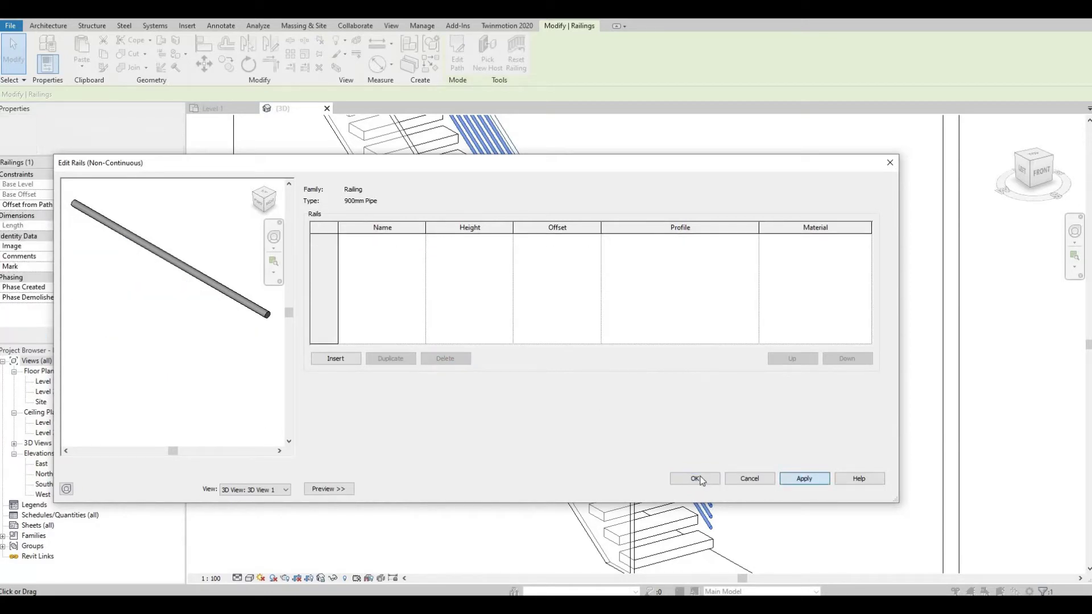
pyautogui.click(694, 479)
pyautogui.click(868, 490)
pyautogui.click(756, 489)
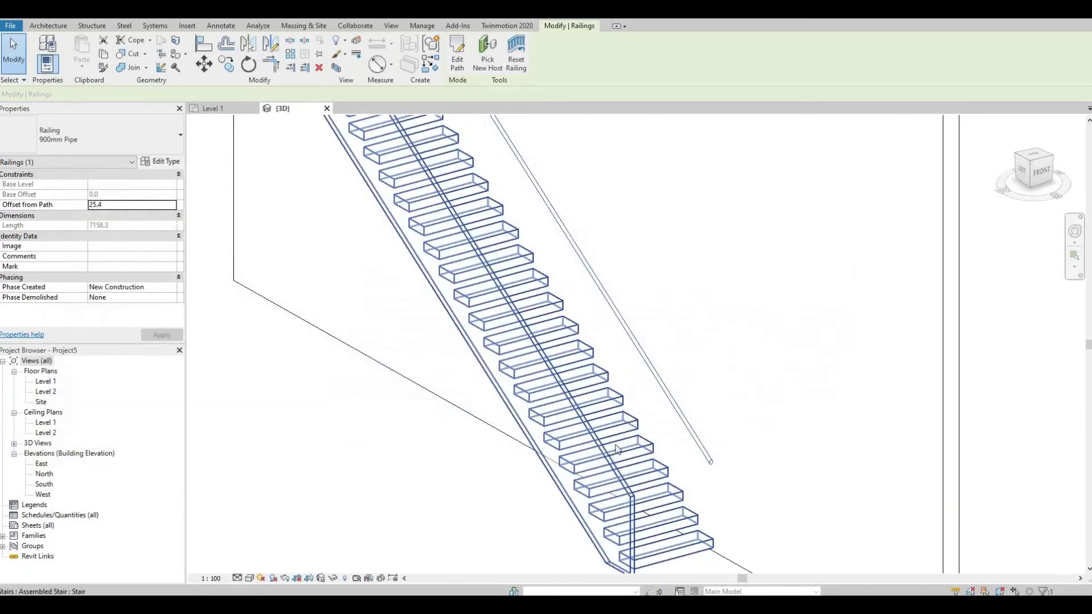
# - Examine the stair and its wall-side top rail against the wall in 3D, and clear the railing selection
pyautogui.moveTo(636, 427); pyautogui.dragTo(638, 517, button='middle')
pyautogui.scroll(-1, 645, 472)
pyautogui.moveTo(736, 482); pyautogui.dragTo(748, 512, button='middle')
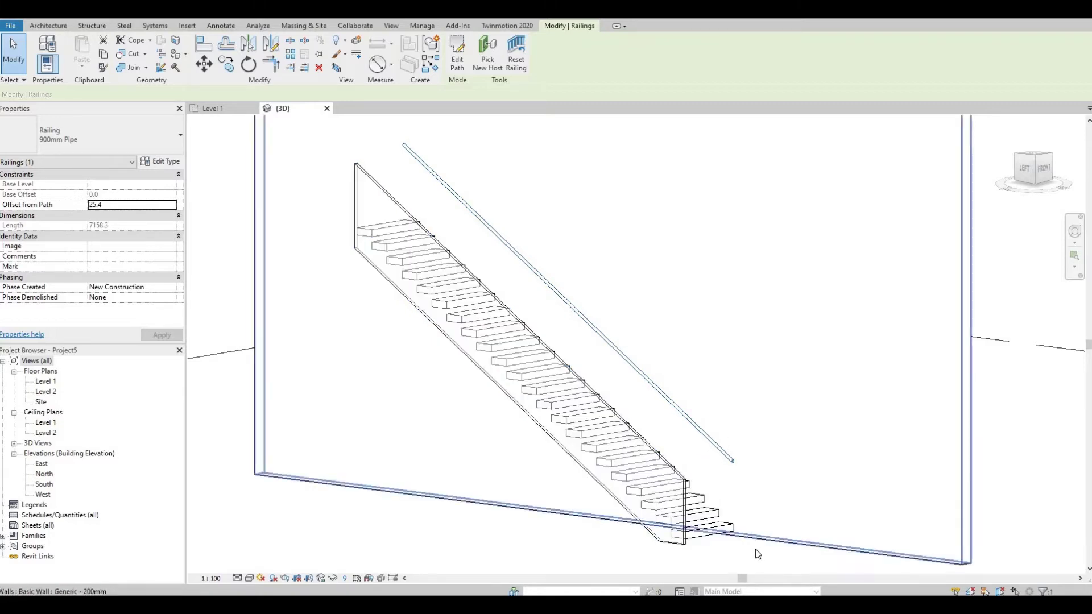
pyautogui.scroll(1, 746, 548)
pyautogui.moveTo(740, 513); pyautogui.dragTo(736, 477, button='middle')
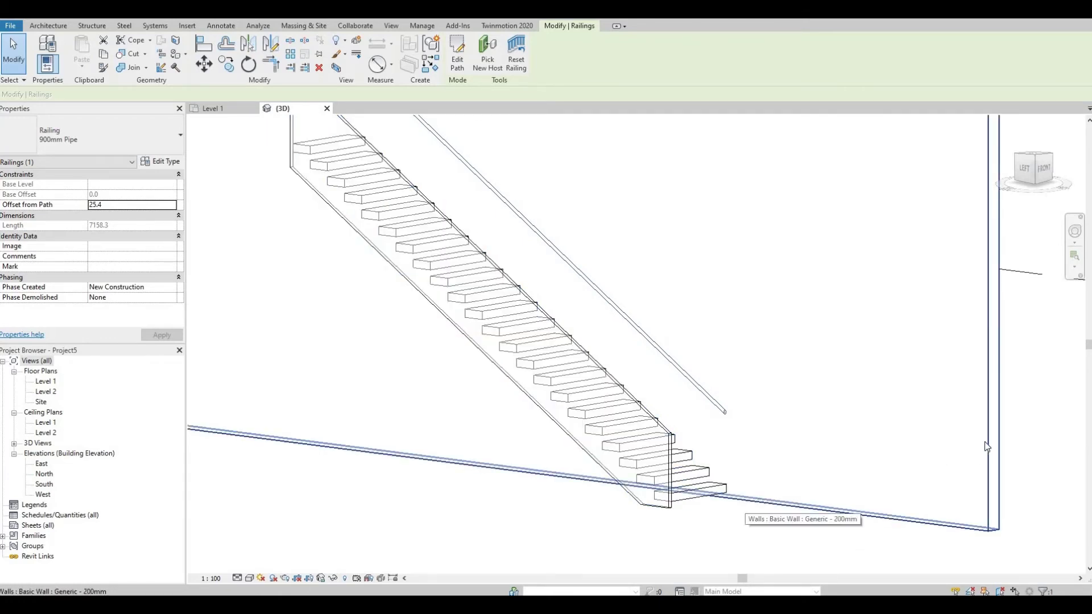
pyautogui.scroll(-1, 770, 449)
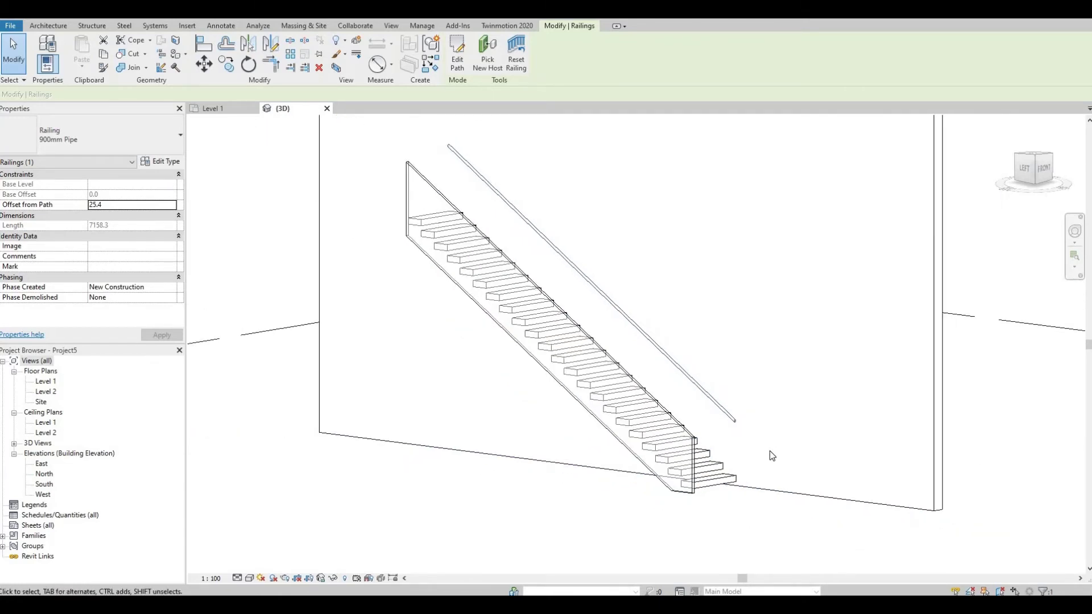
pyautogui.press('Escape')
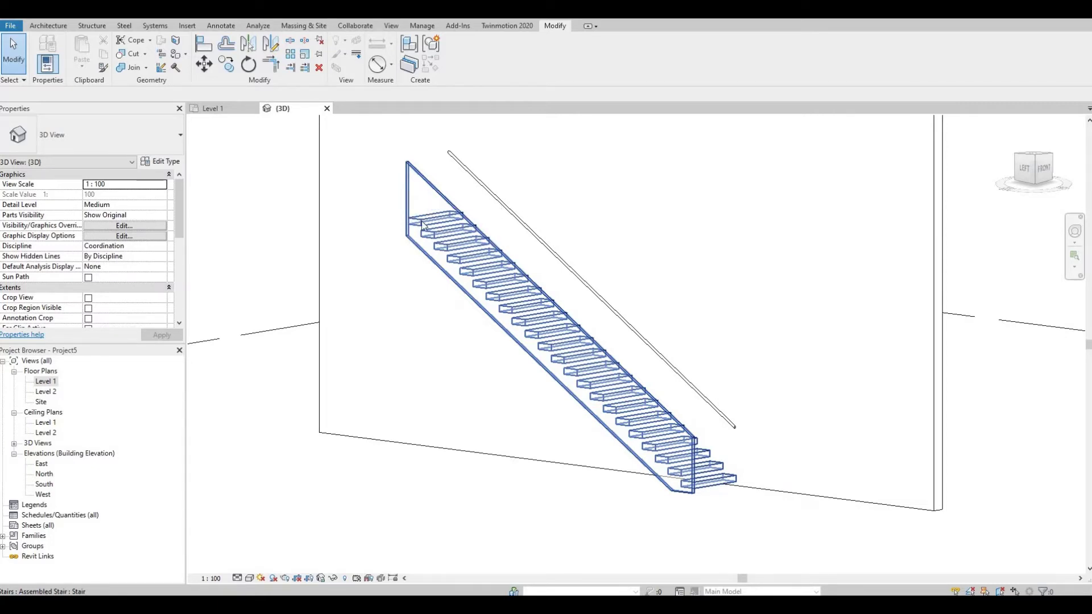
# - Open the West elevation to look at the stair from the side
pyautogui.doubleClick(45, 496)
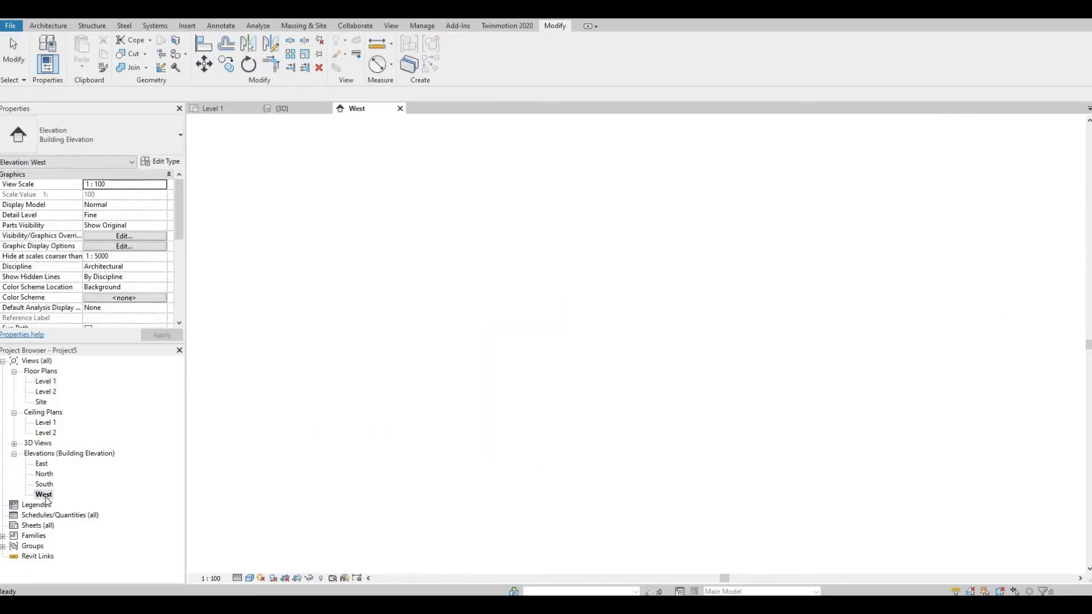
pyautogui.scroll(2, 591, 410)
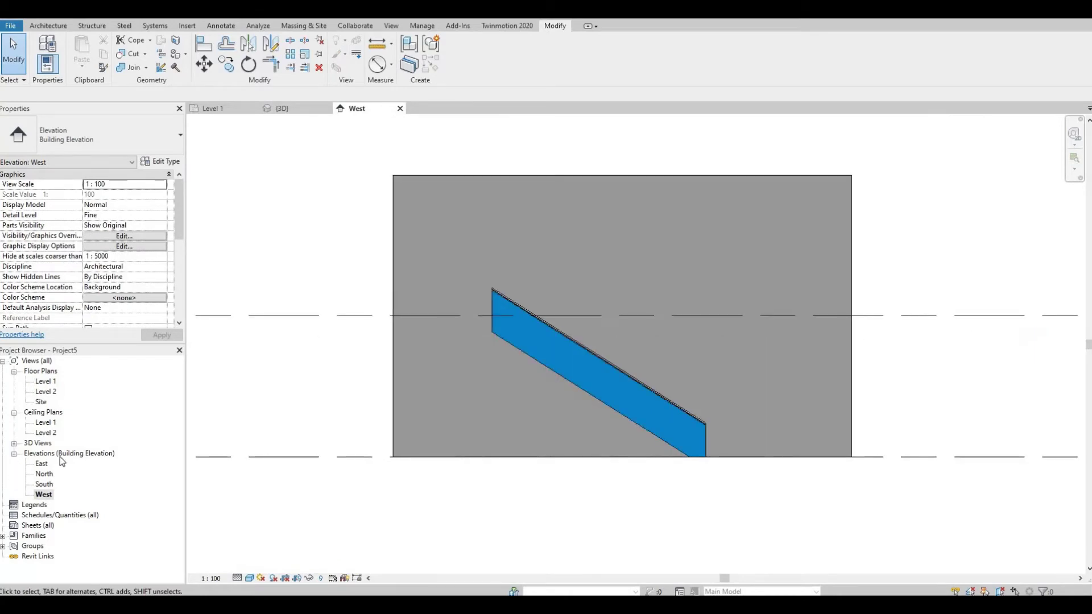
pyautogui.click(250, 579)
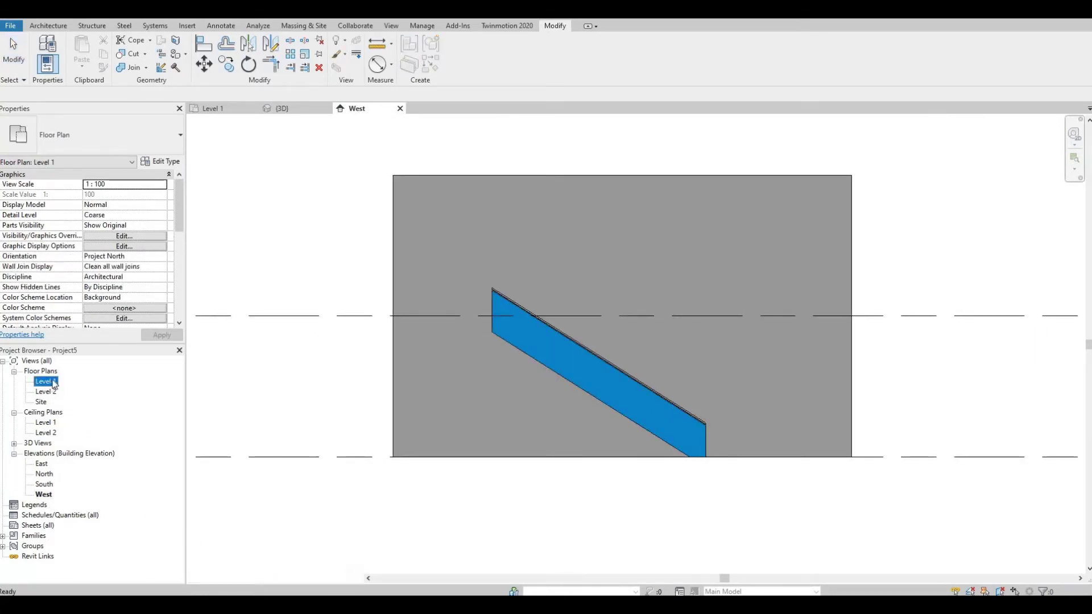
# - Draw a vertical building section line in the Level 1 plan on the open side of the stair, looking toward the wall
pyautogui.scroll(-4, 470, 290)
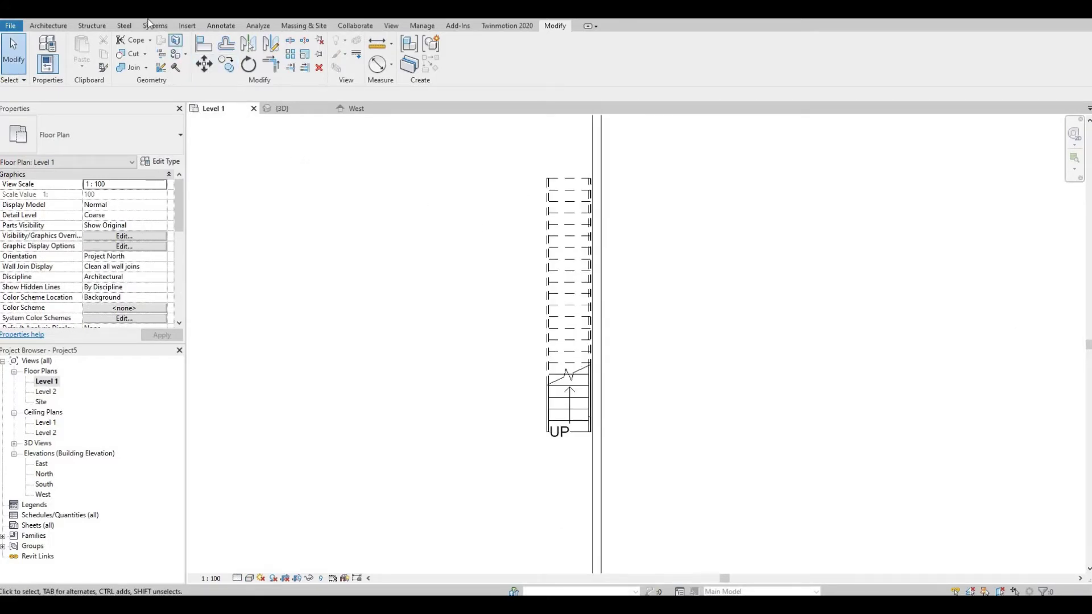
pyautogui.click(230, 11)
pyautogui.click(371, 520)
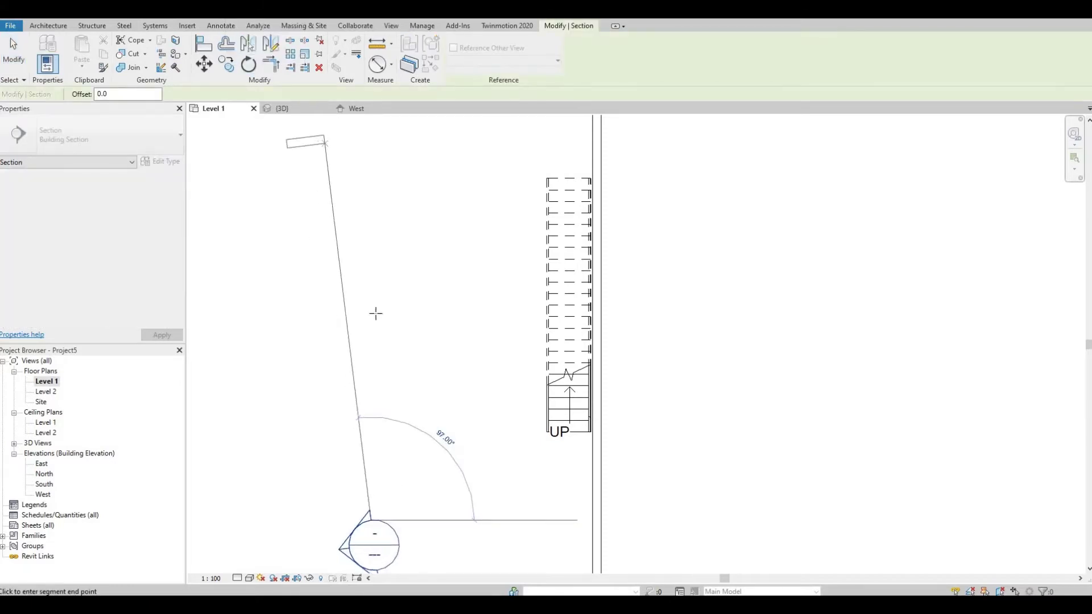
pyautogui.press('Escape')
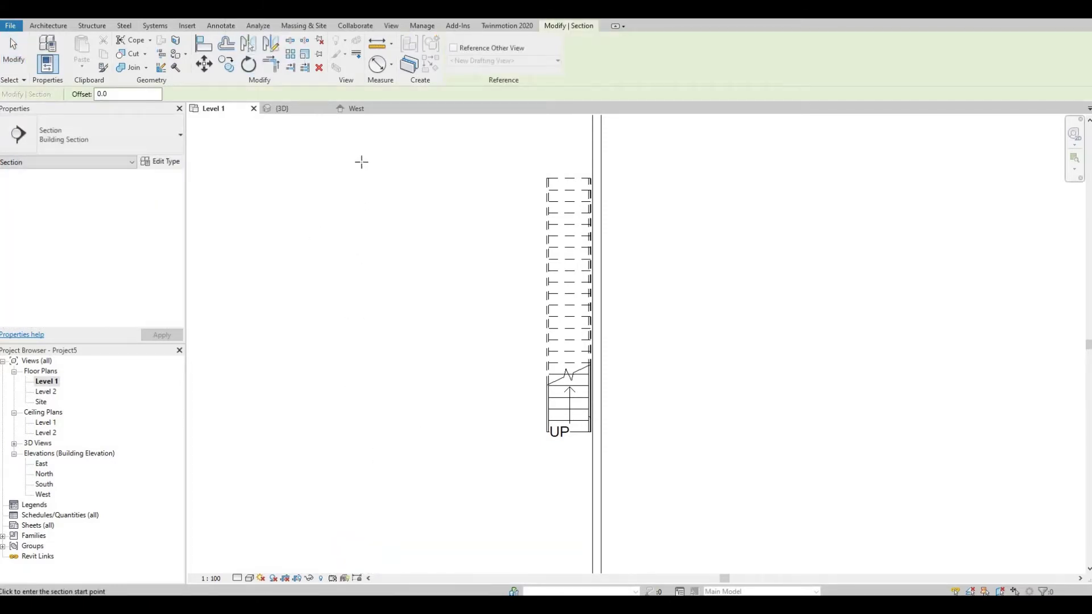
pyautogui.click(336, 146)
pyautogui.moveTo(366, 566); pyautogui.dragTo(374, 500, button='middle')
pyautogui.scroll(-1, 370, 489)
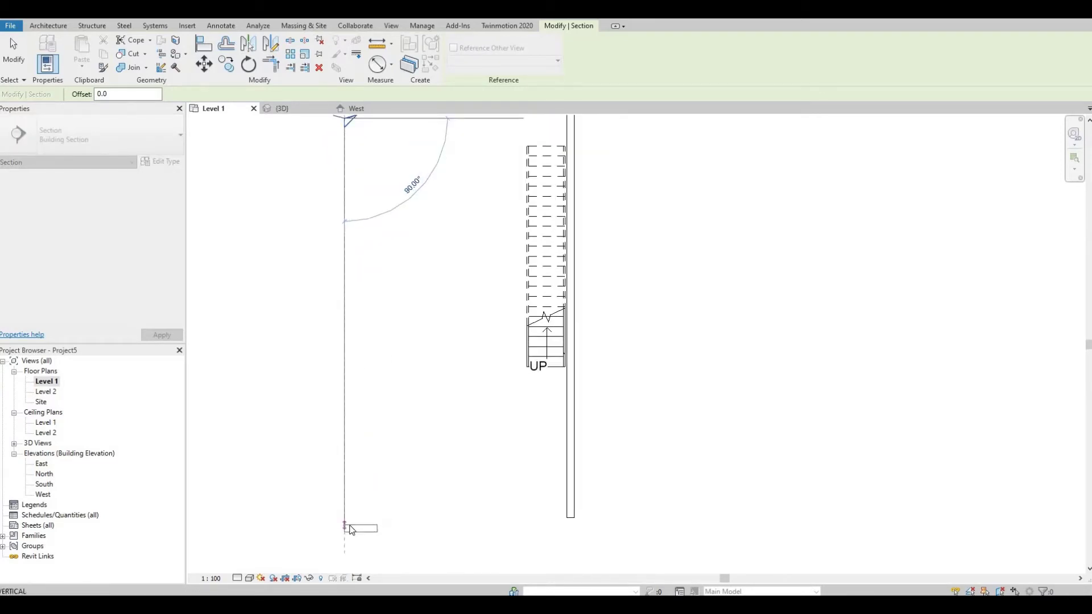
pyautogui.click(350, 528)
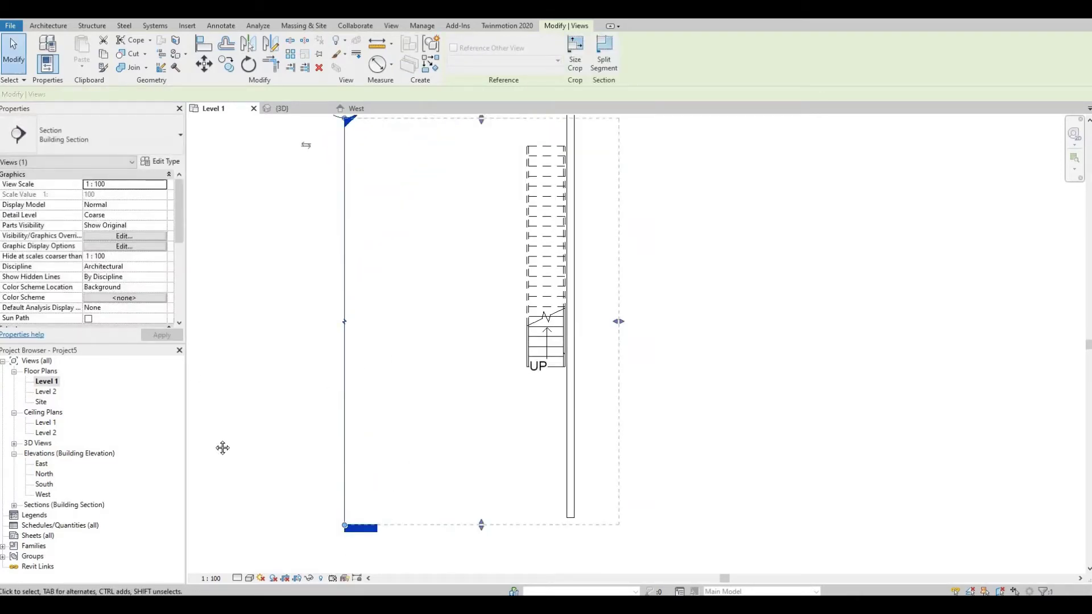
# - Open the new section view and extend its crop region outward beyond the upper end of the stair
pyautogui.moveTo(364, 139); pyautogui.dragTo(369, 245, button='middle')
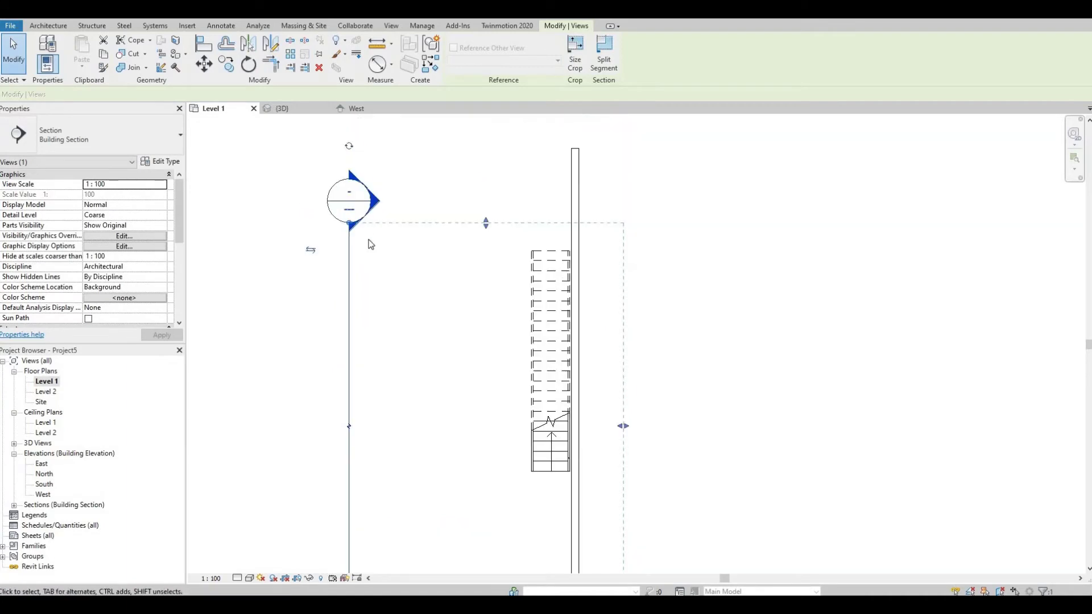
pyautogui.press('Escape')
pyautogui.doubleClick(378, 203)
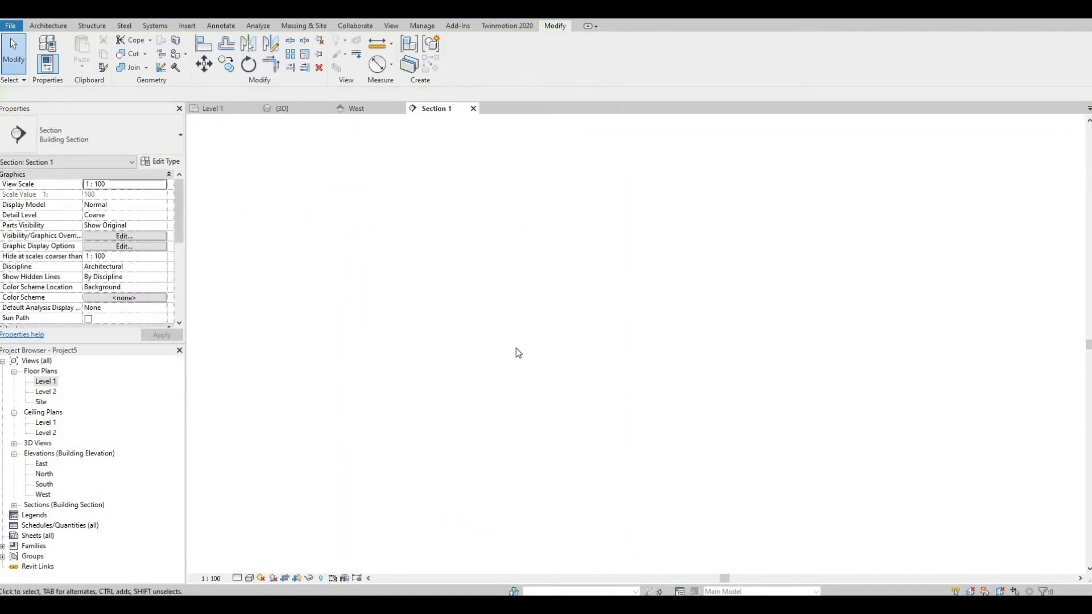
pyautogui.scroll(2, 566, 371)
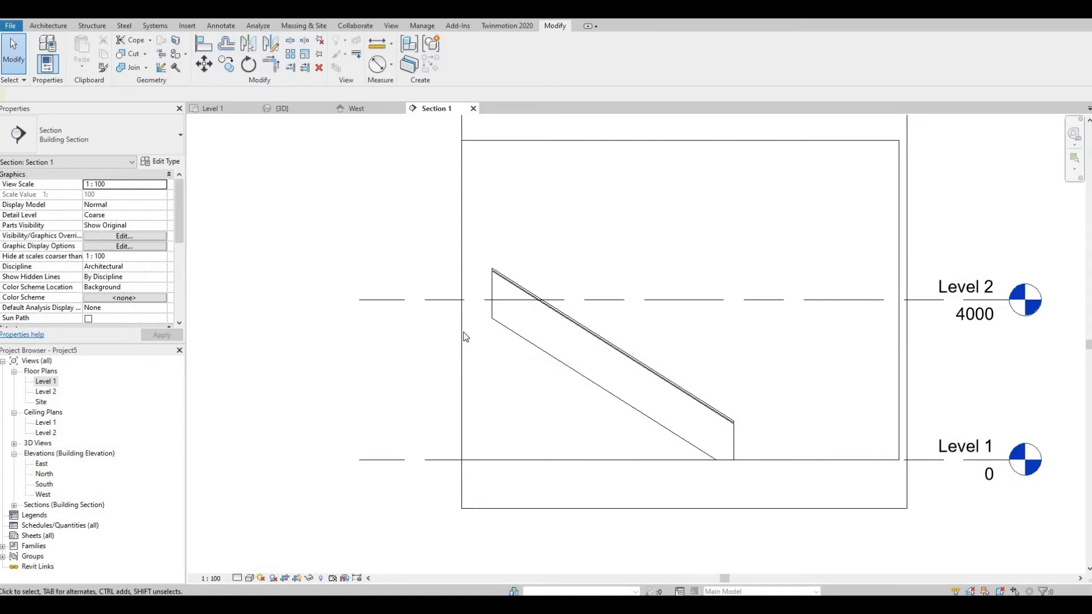
pyautogui.click(461, 314)
pyautogui.moveTo(462, 300); pyautogui.dragTo(386, 307)
# - Display the section in wireframe so the treads show through the glass panel, and set its detail level to Fine
pyautogui.click(249, 578)
pyautogui.click(273, 503)
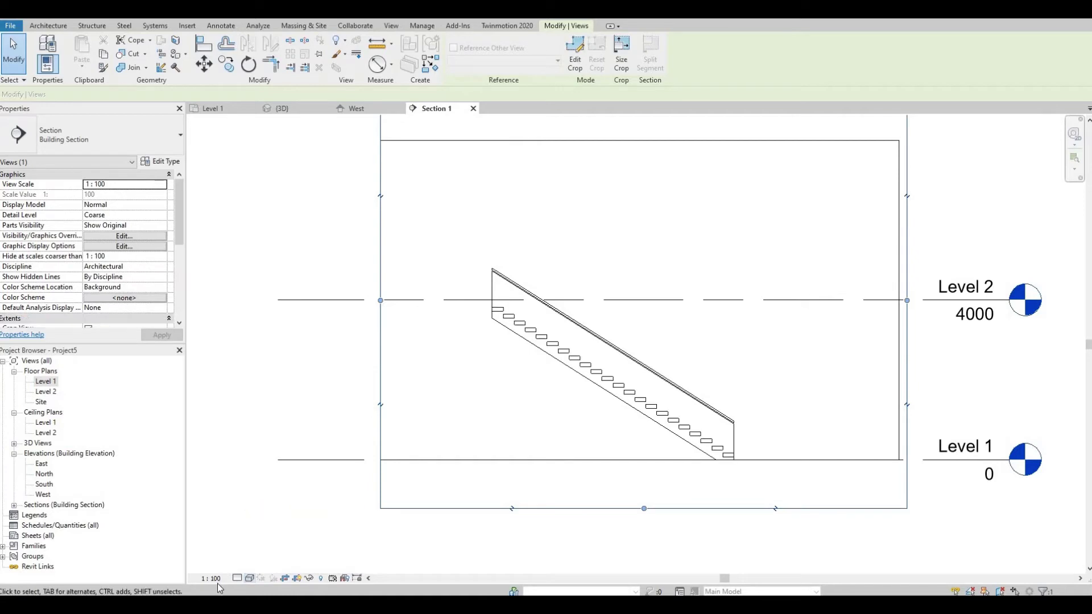
pyautogui.click(238, 578)
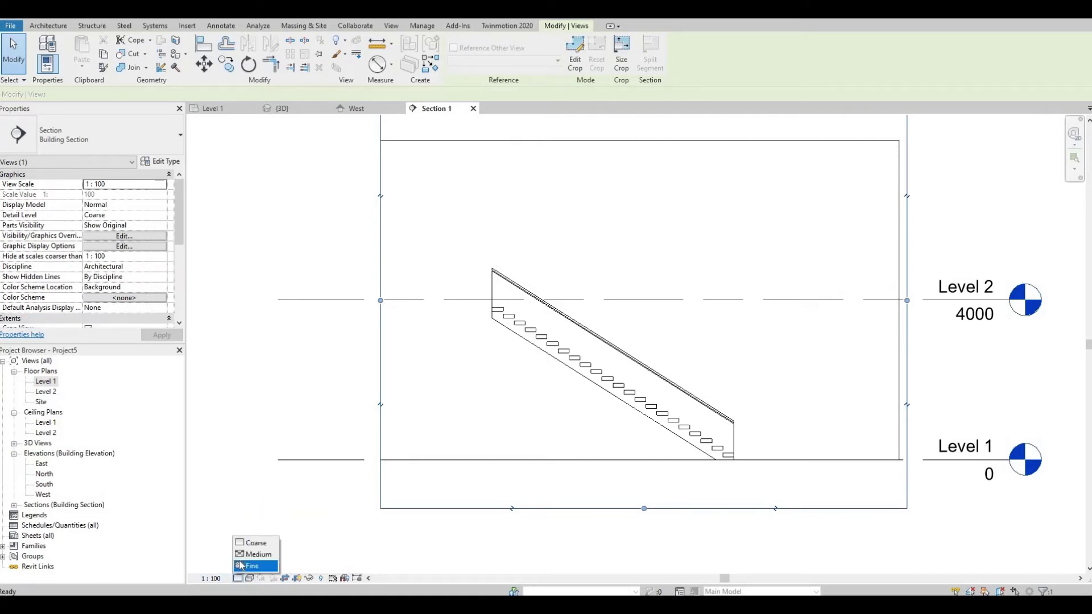
pyautogui.click(251, 566)
# - Start an in-place component in the Generic Models category, accepting the name Generic Models 1
pyautogui.scroll(2, 583, 371)
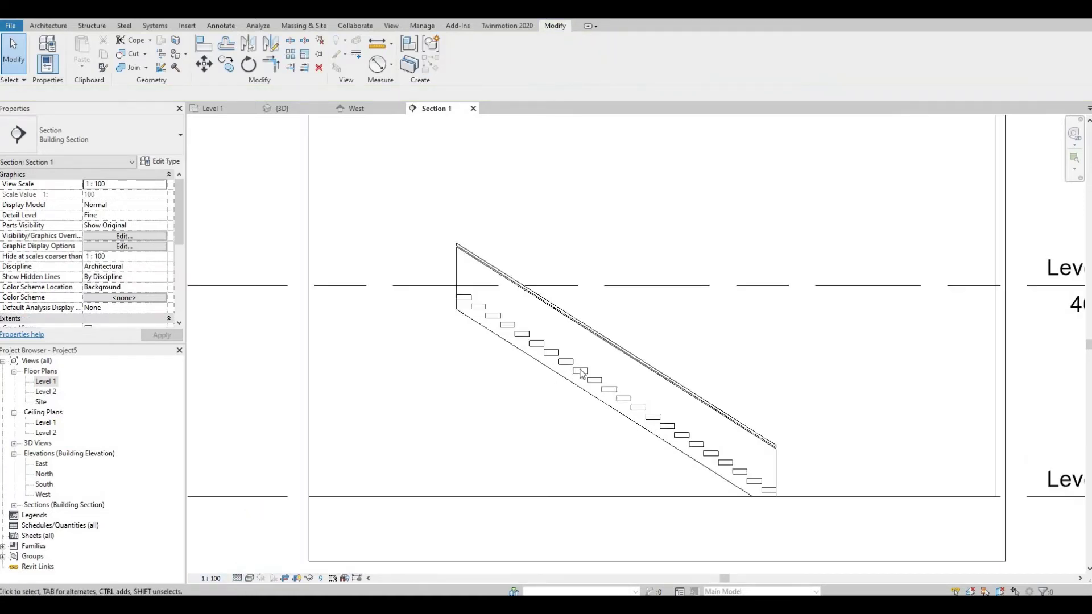
pyautogui.scroll(2, 582, 367)
pyautogui.scroll(3, 443, 289)
pyautogui.moveTo(512, 275); pyautogui.dragTo(402, 251, button='middle')
pyautogui.scroll(-1, 365, 239)
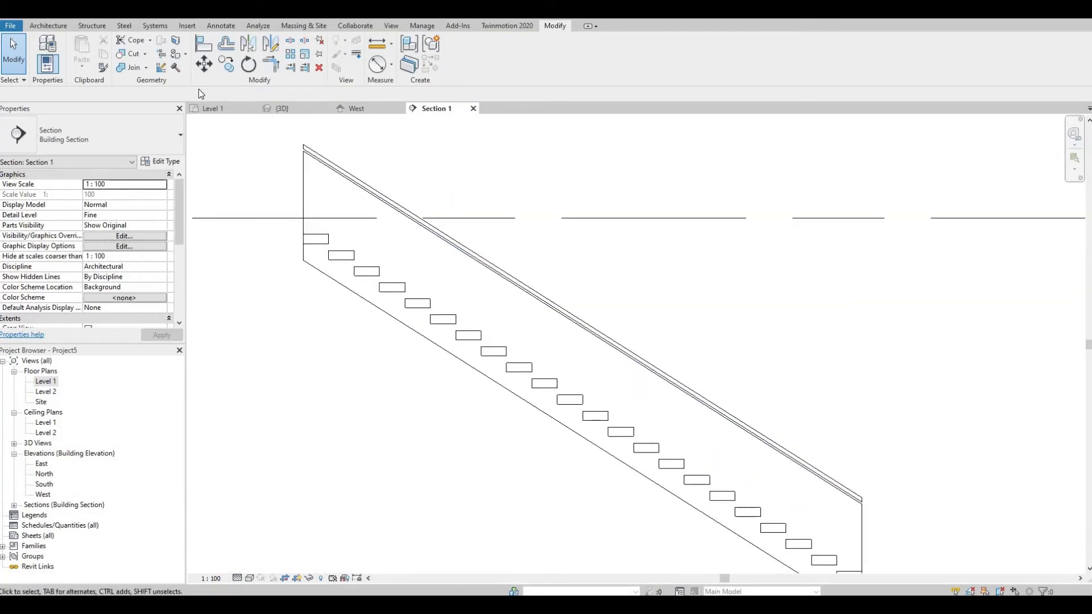
pyautogui.click(45, 27)
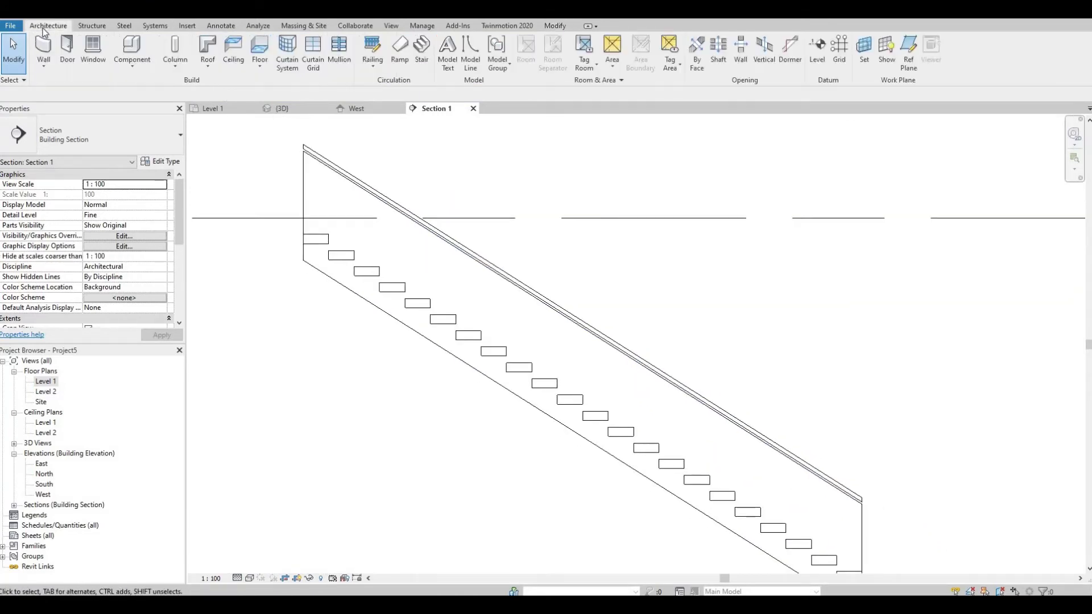
pyautogui.click(136, 69)
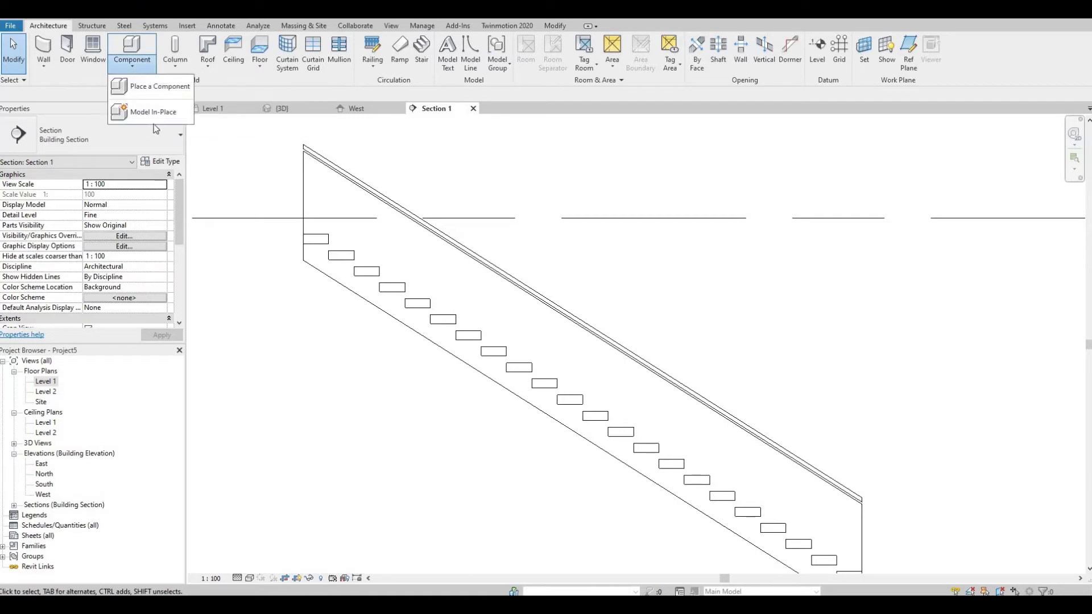
pyautogui.click(164, 115)
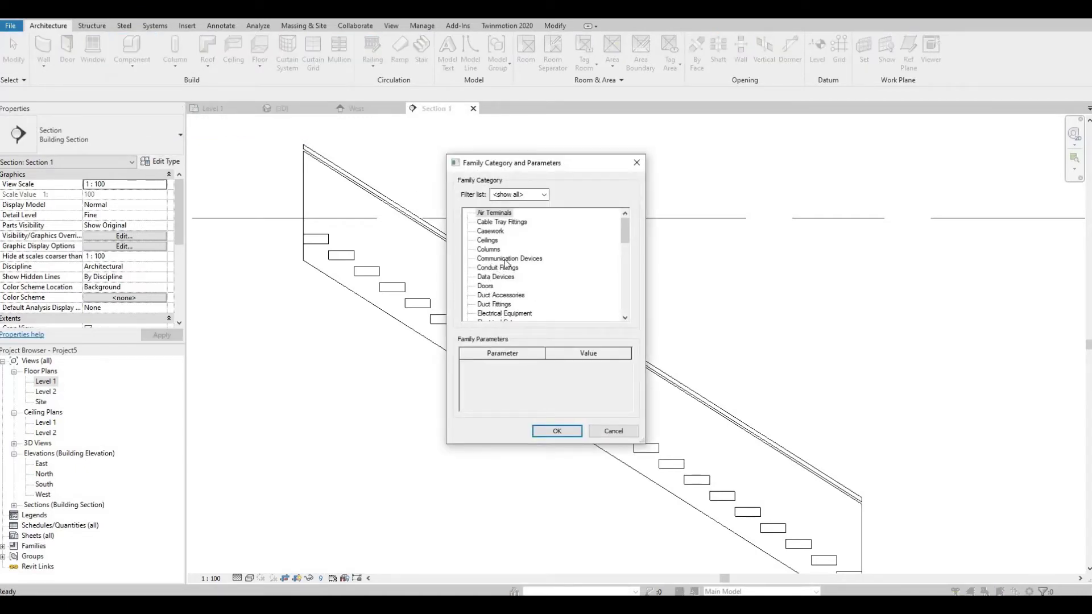
pyautogui.scroll(-2, 495, 285)
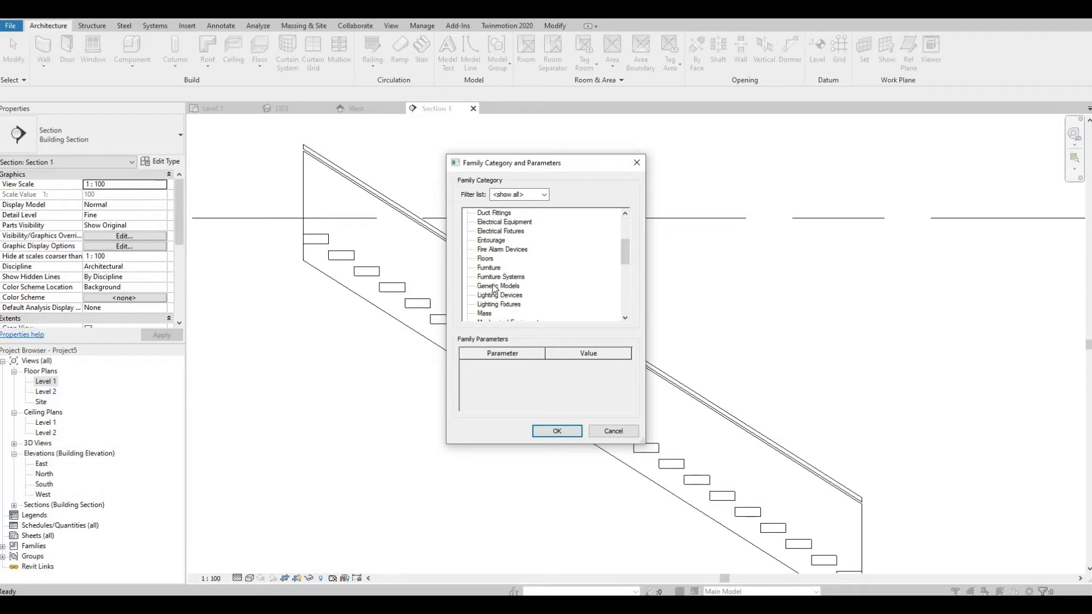
pyautogui.click(541, 430)
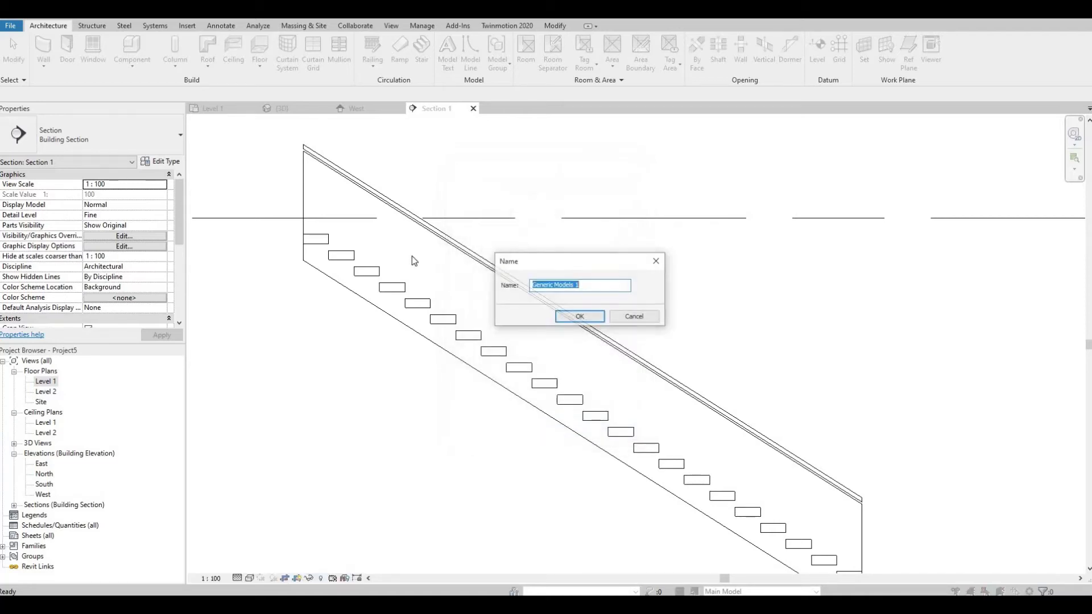
pyautogui.click(580, 317)
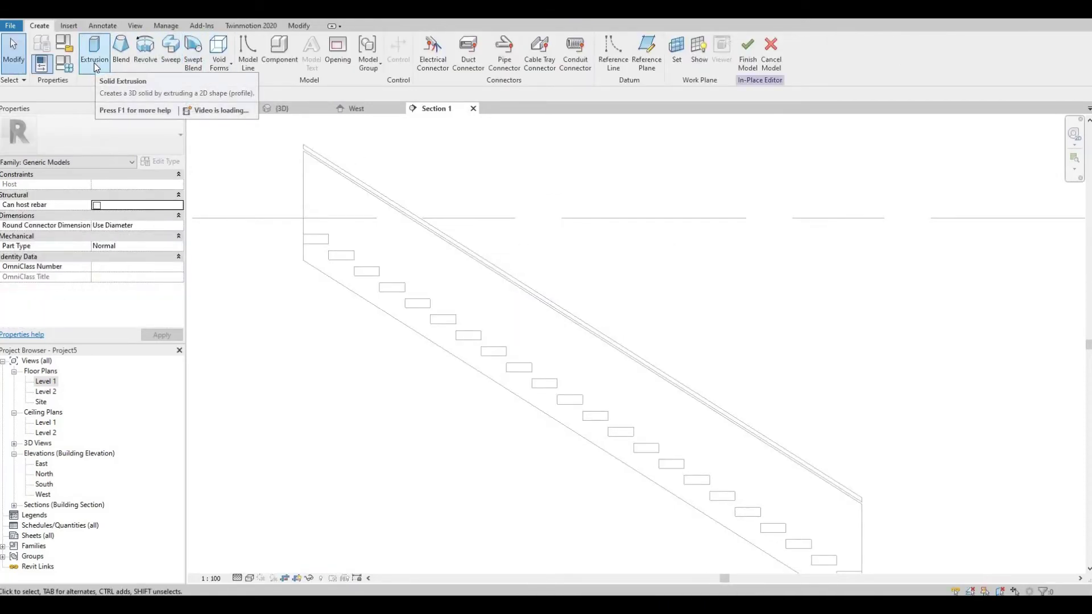
# - Start a solid extrusion and pick the face of the wall behind the stair as its work plane
pyautogui.click(93, 62)
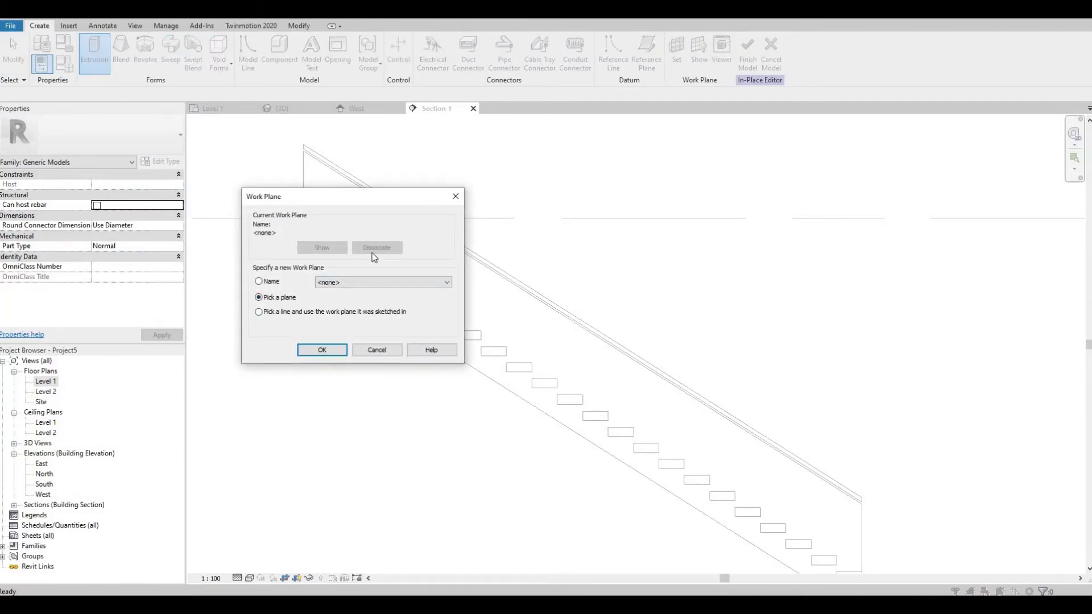
pyautogui.click(322, 349)
pyautogui.scroll(-5, 378, 298)
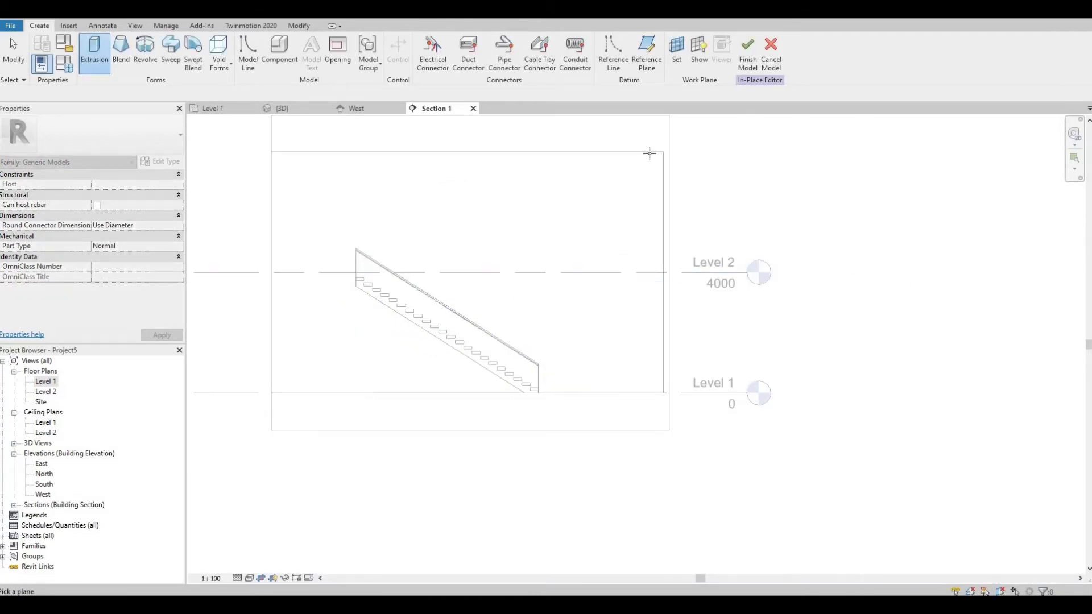
pyautogui.click(465, 202)
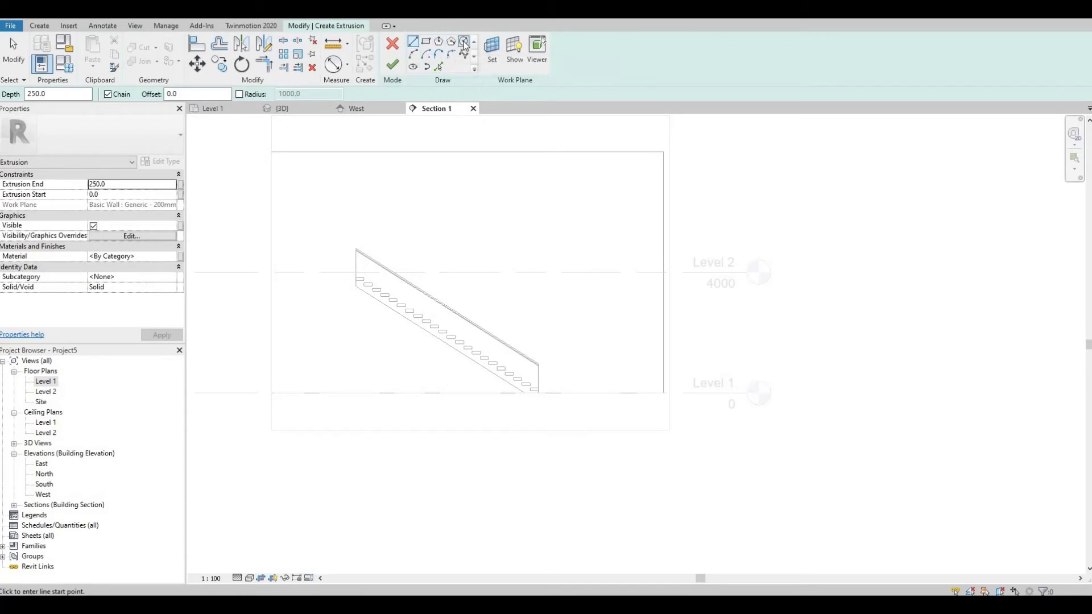
# - Sketch a circle of about 20 mm radius inside the upper end of the wall handrail
pyautogui.click(464, 41)
pyautogui.scroll(6, 358, 253)
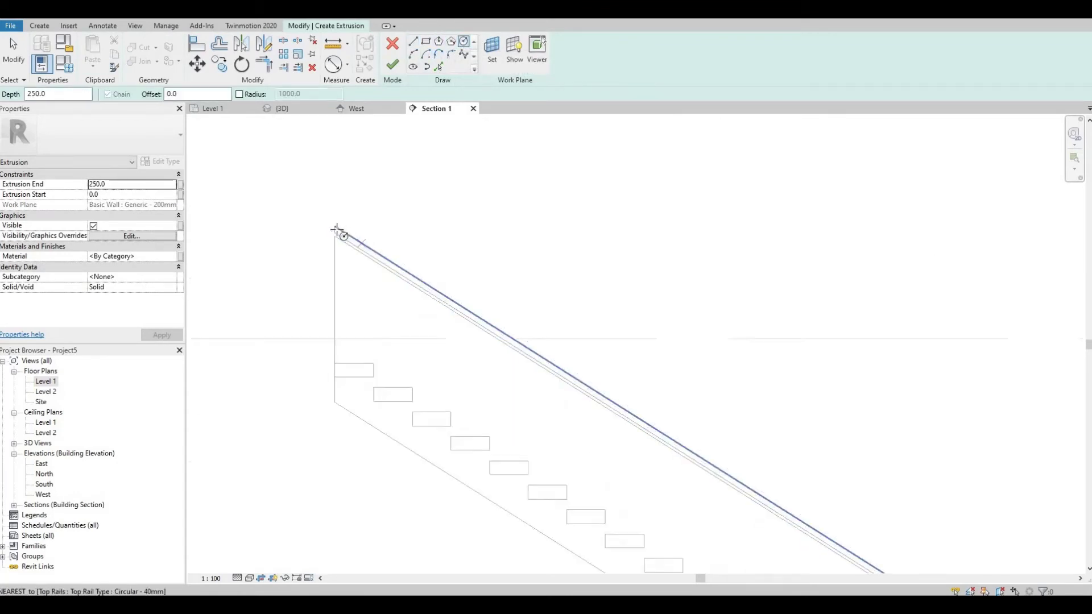
pyautogui.scroll(3, 336, 231)
pyautogui.click(327, 231)
pyautogui.click(335, 231)
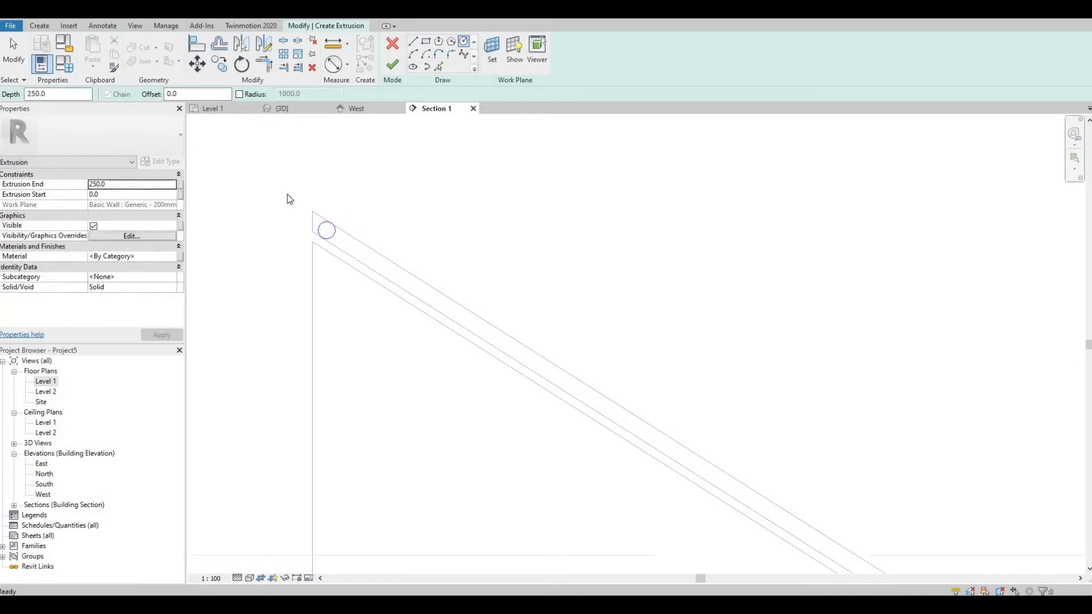
pyautogui.press('Escape')
pyautogui.press('Escape')
# - Copy the circle and paste two copies at intervals along the upper part of the handrail
pyautogui.moveTo(342, 247); pyautogui.dragTo(288, 196)
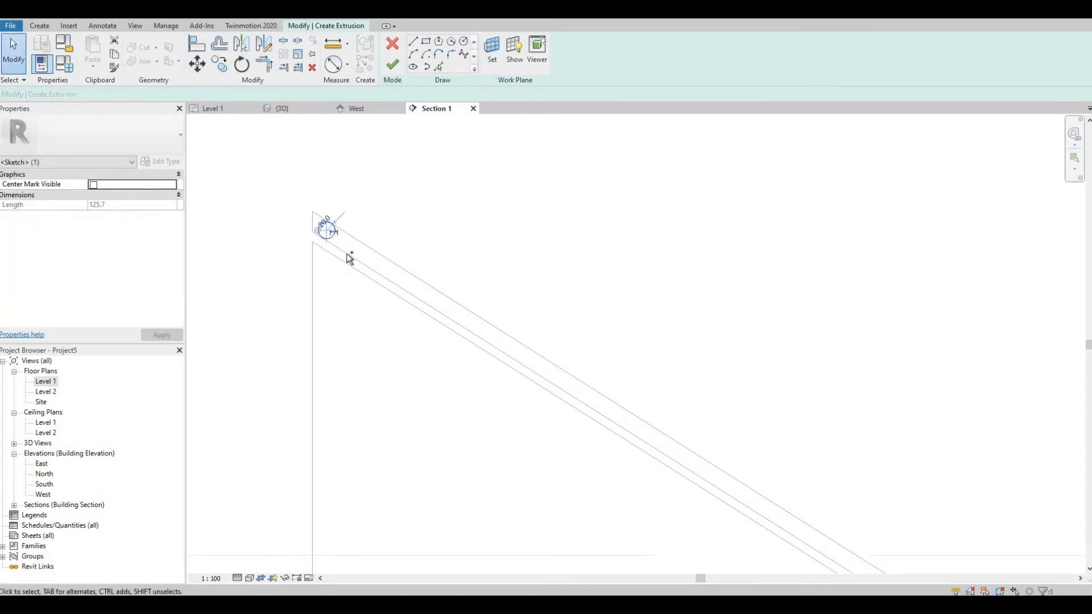
pyautogui.scroll(-2, 385, 274)
pyautogui.moveTo(465, 329); pyautogui.dragTo(381, 216, button='middle')
pyautogui.scroll(3, 376, 213)
pyautogui.hotkey('ctrl', 'c')
pyautogui.hotkey('ctrl', 'v')
pyautogui.scroll(1, 378, 217)
pyautogui.click(377, 217)
pyautogui.scroll(-1, 478, 272)
pyautogui.moveTo(640, 385); pyautogui.dragTo(529, 288, button='middle')
pyautogui.moveTo(587, 318); pyautogui.dragTo(535, 284, button='middle')
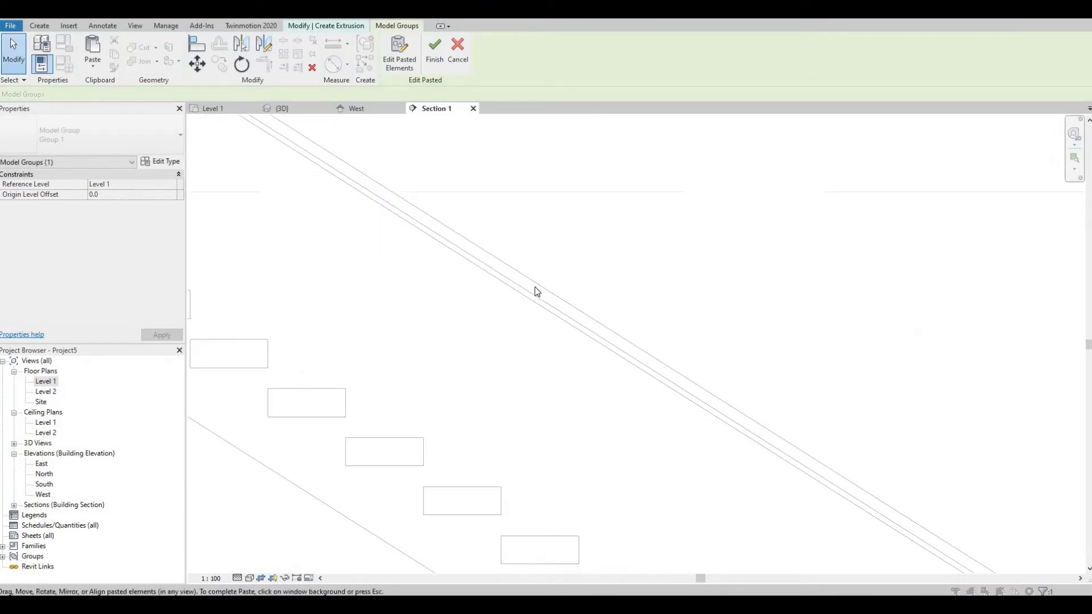
pyautogui.click(535, 286)
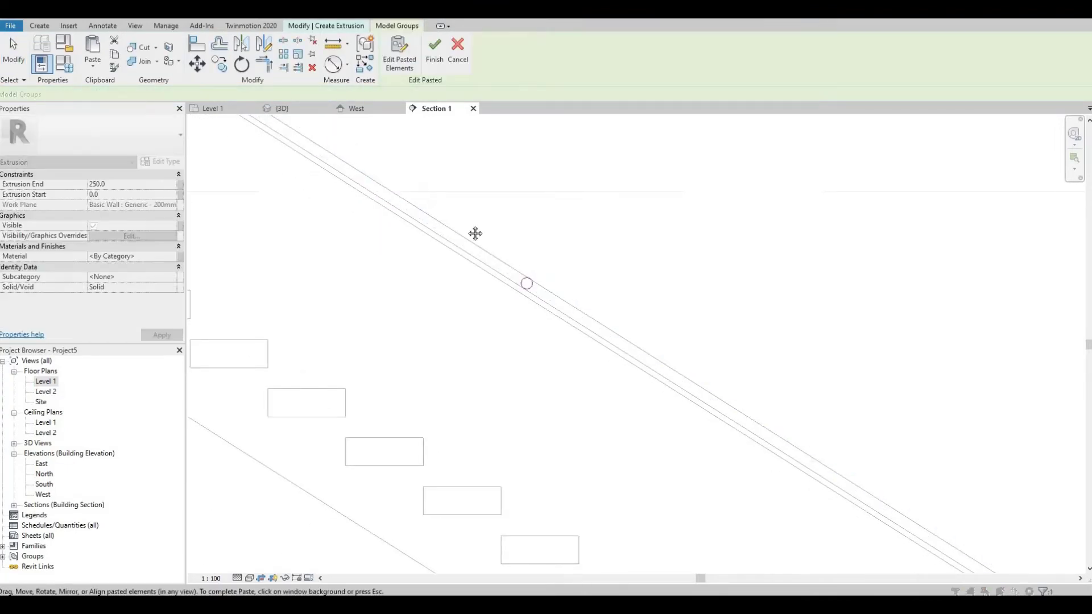
# - Paste the third and fourth copies of the circle further down the handrail at similar spacing
pyautogui.moveTo(644, 351); pyautogui.dragTo(546, 287, button='middle')
pyautogui.scroll(-1, 546, 287)
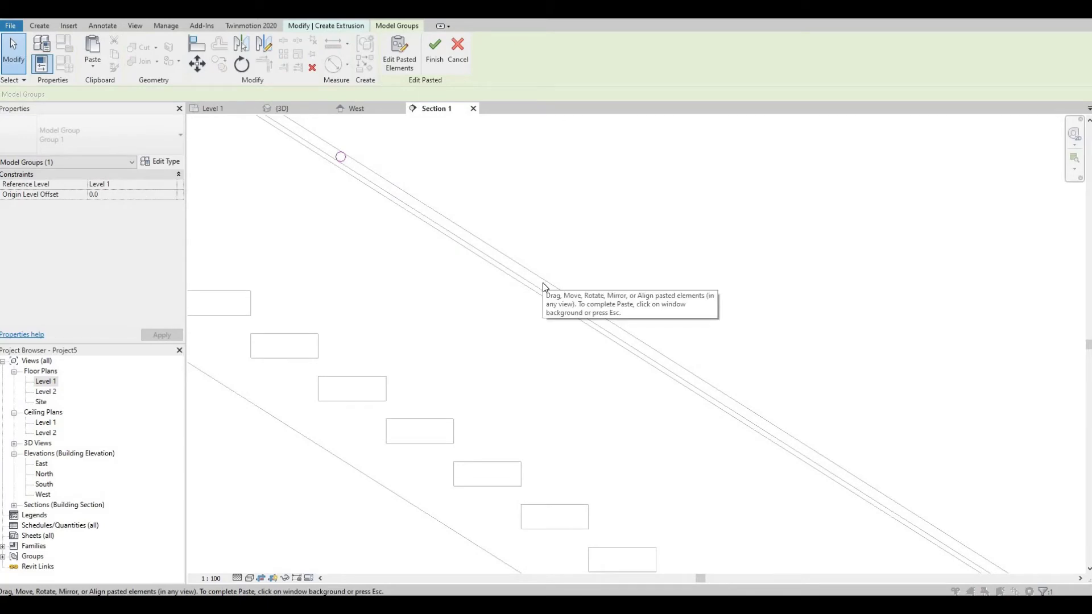
pyautogui.click(543, 283)
pyautogui.scroll(2, 541, 283)
pyautogui.hotkey('ctrl', 'v')
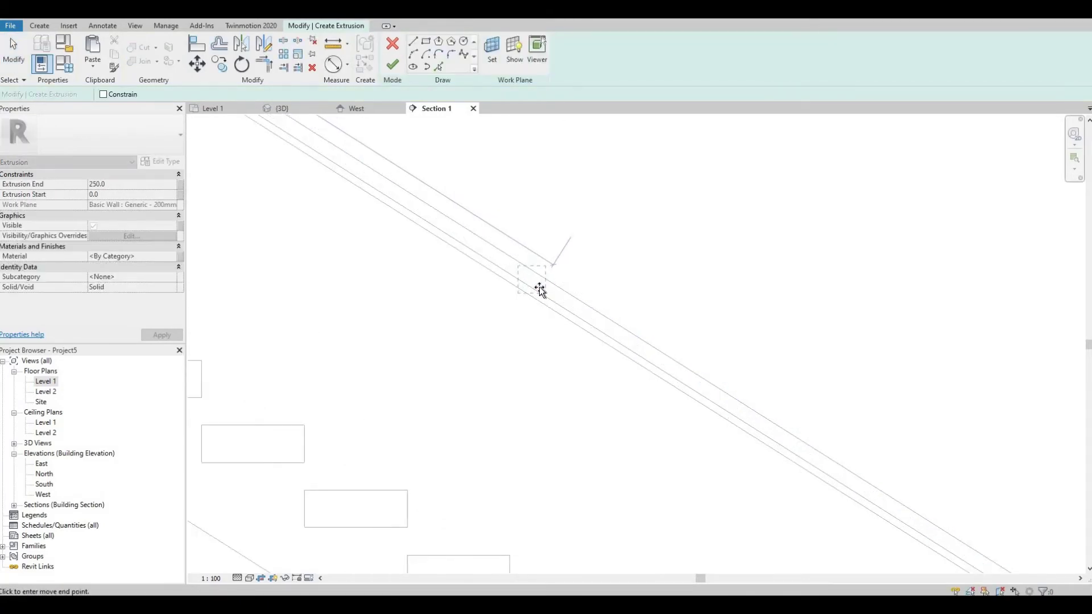
pyautogui.click(540, 290)
pyautogui.scroll(-3, 538, 265)
pyautogui.moveTo(693, 374); pyautogui.dragTo(615, 312, button='middle')
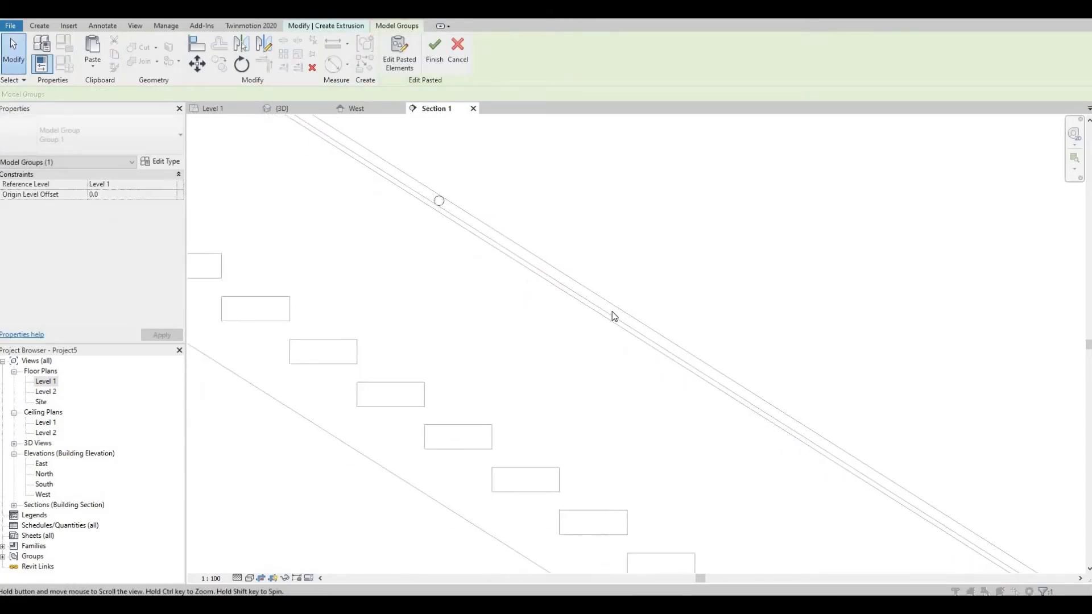
pyautogui.click(601, 307)
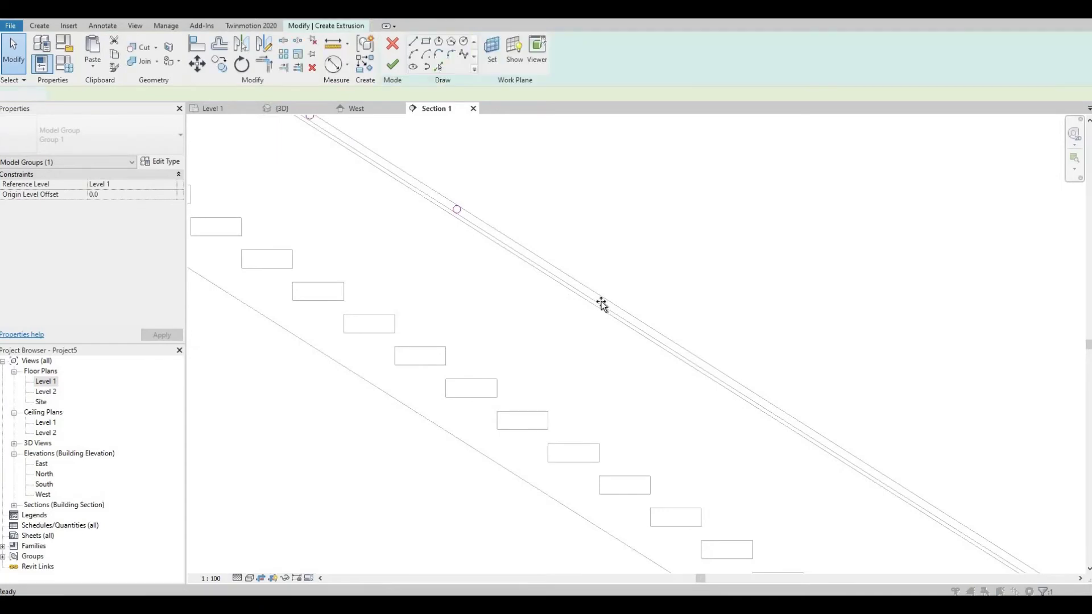
# - Paste the fifth and sixth copies of the circle along the lower half of the handrail
pyautogui.hotkey('ctrl', 'v')
pyautogui.scroll(-2, 625, 337)
pyautogui.moveTo(731, 376); pyautogui.dragTo(634, 337, button='middle')
pyautogui.scroll(1, 633, 338)
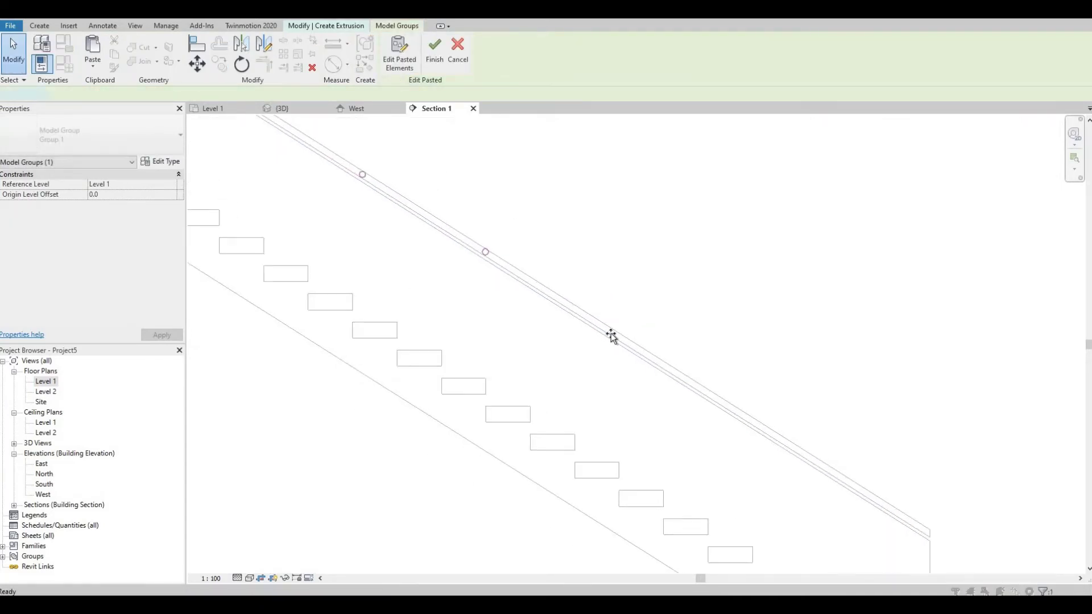
pyautogui.click(611, 333)
pyautogui.scroll(2, 611, 334)
pyautogui.hotkey('ctrl', 'v')
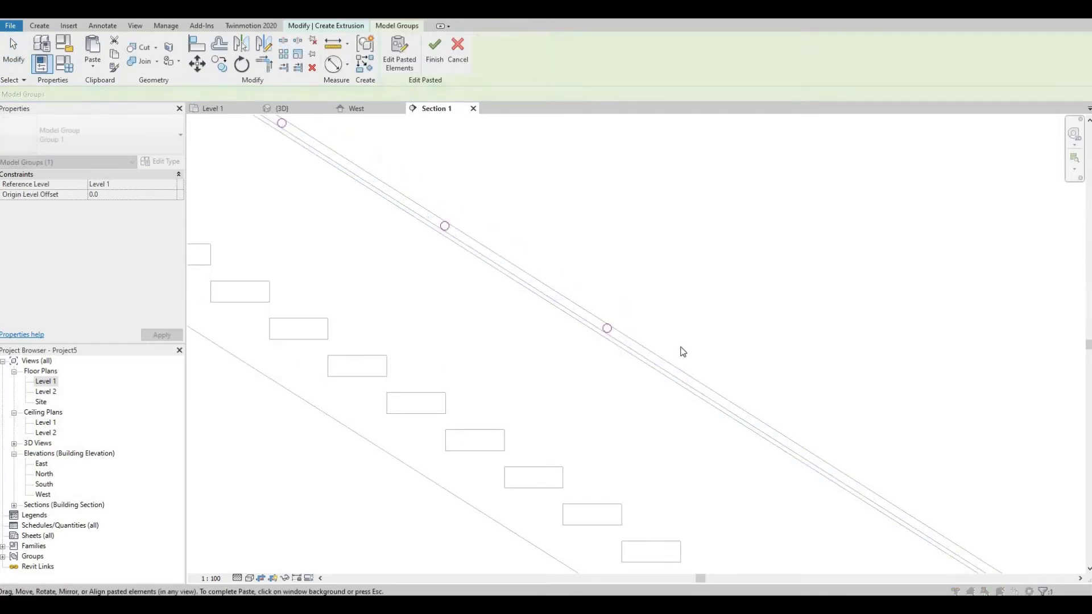
pyautogui.scroll(-2, 676, 300)
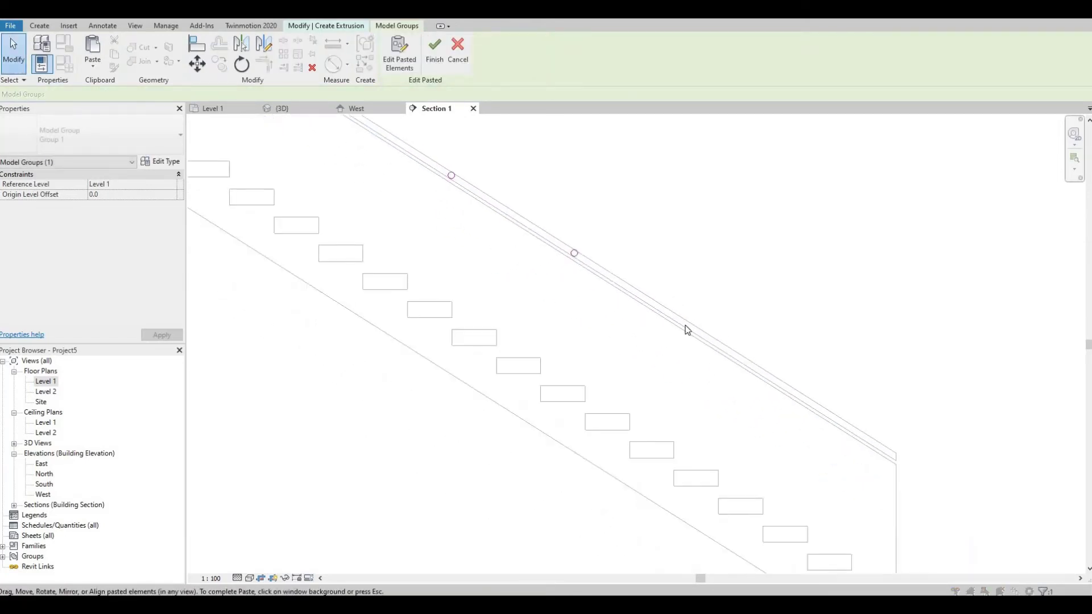
pyautogui.hotkey('ctrl', 'v')
pyautogui.click(685, 325)
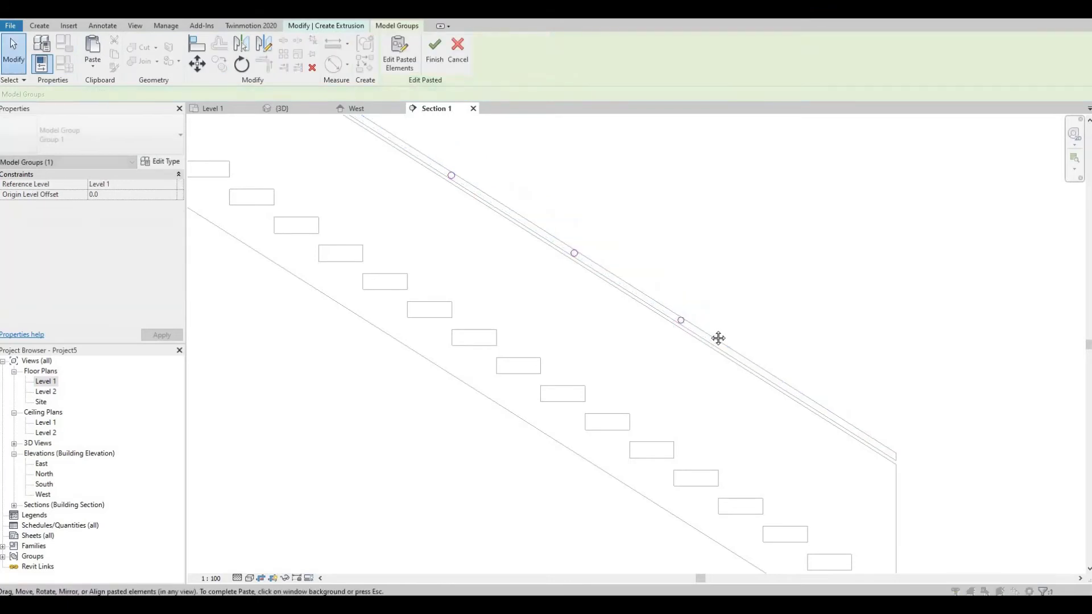
# - Paste the last two circle copies, one near the handrail's lower end and one right at that end
pyautogui.moveTo(769, 367); pyautogui.dragTo(679, 296, button='middle')
pyautogui.scroll(2, 681, 307)
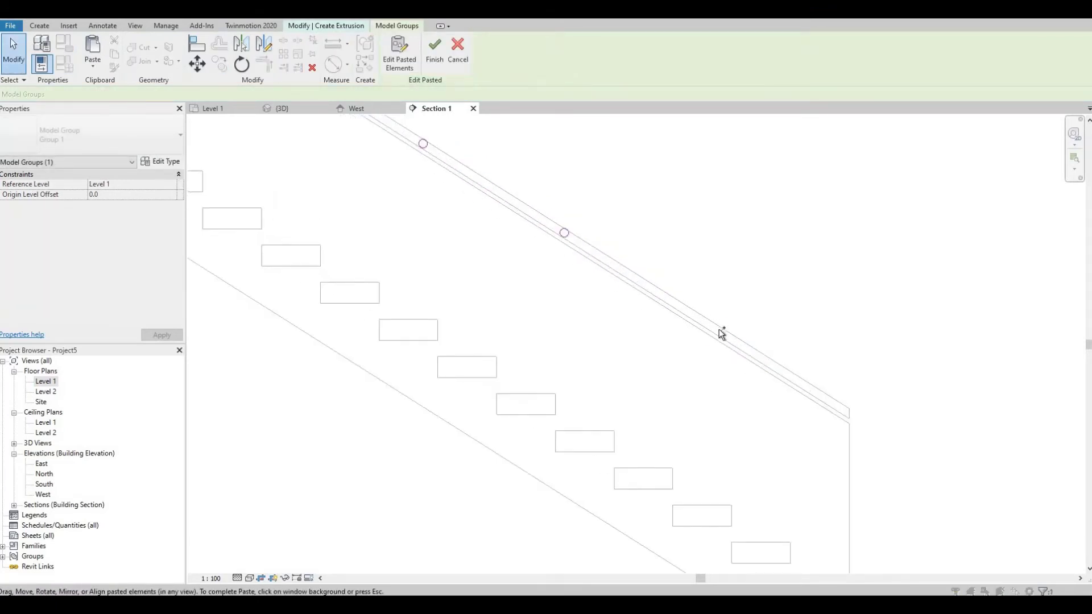
pyautogui.click(714, 330)
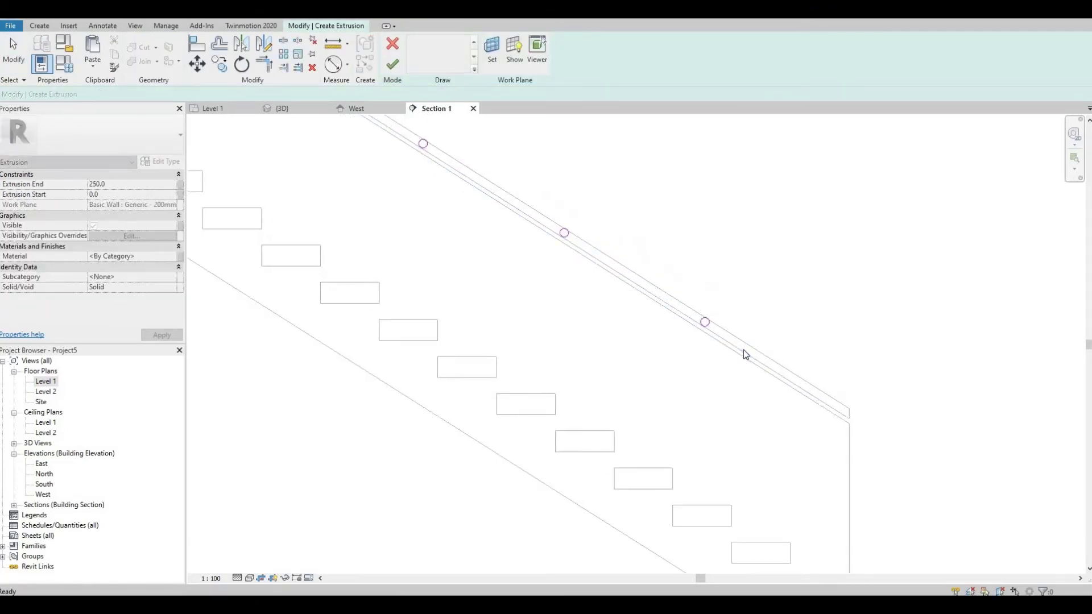
pyautogui.hotkey('ctrl', 'v')
pyautogui.click(842, 410)
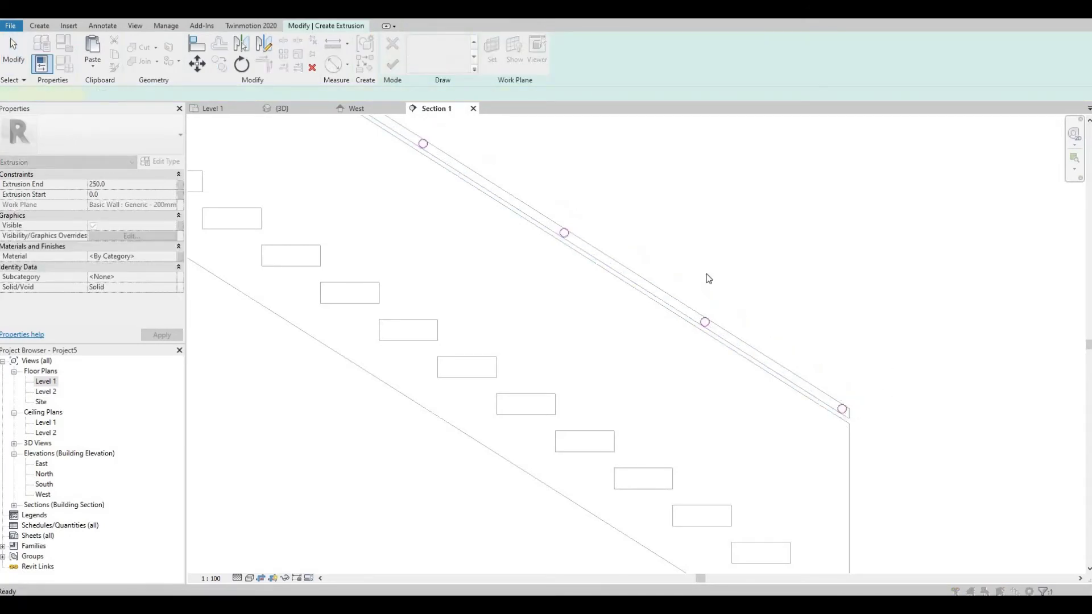
pyautogui.hotkey('ctrl', 'v')
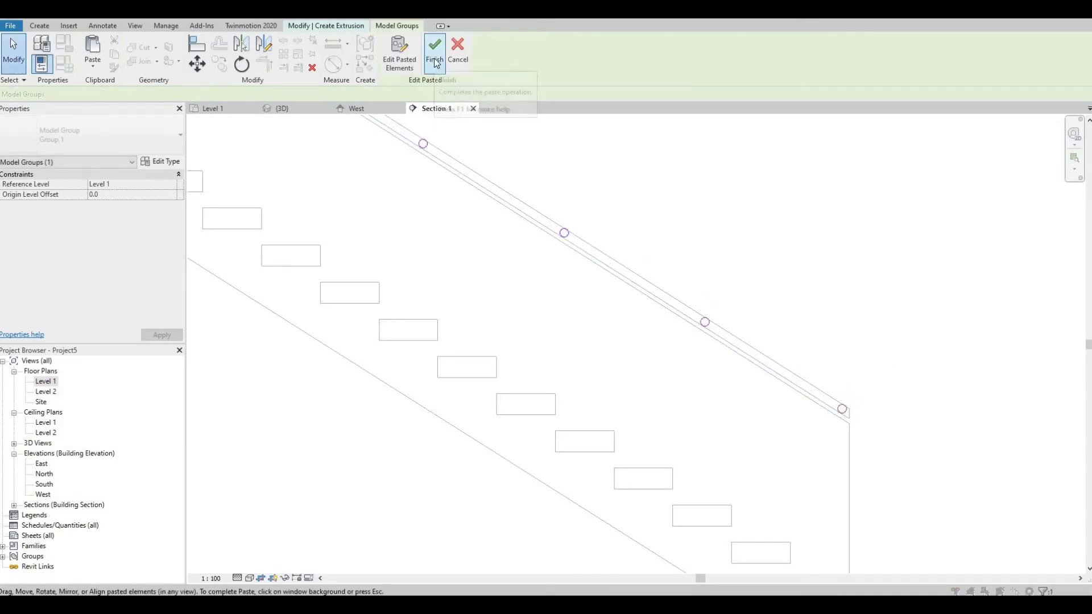
# - Complete the paste, finish the sketch as a 250 mm deep extrusion, and finish the in-place model
pyautogui.click(435, 59)
pyautogui.click(390, 55)
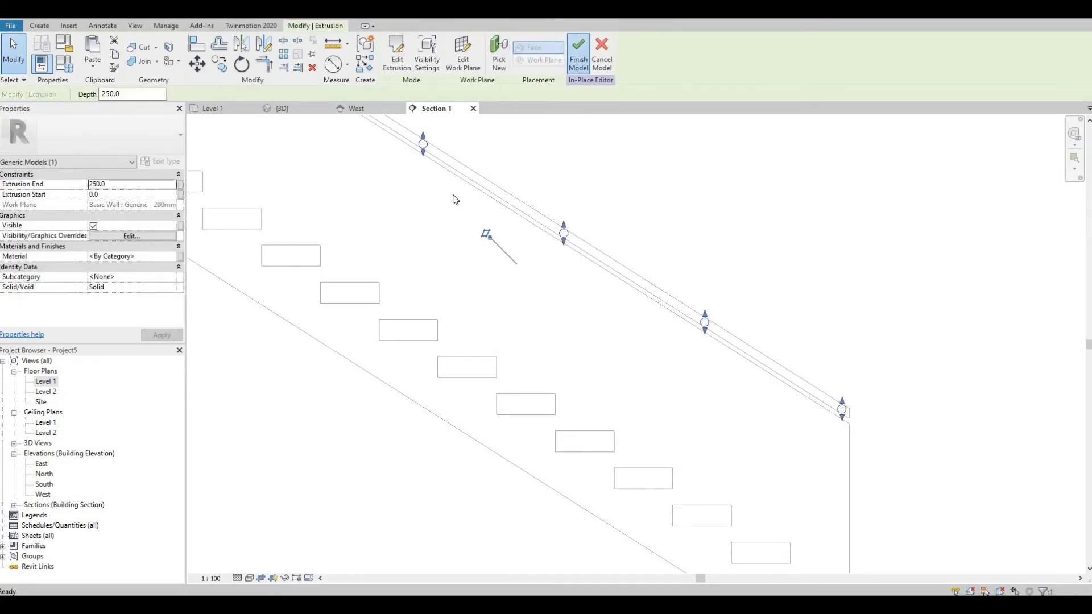
pyautogui.click(579, 55)
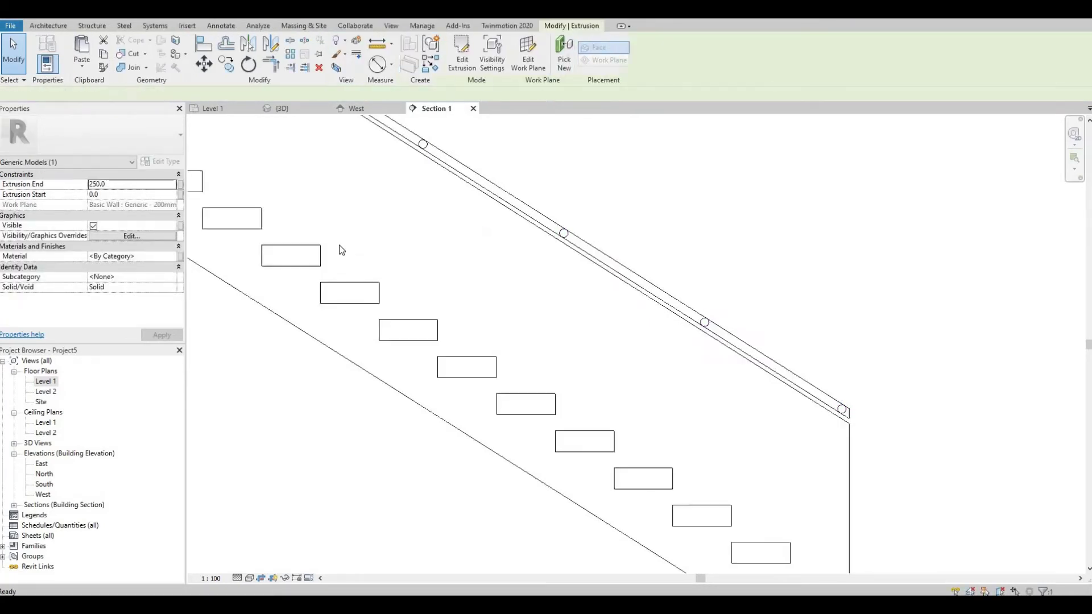
# - Open the Level 1 floor plan and examine the handrail along the wall
pyautogui.doubleClick(43, 386)
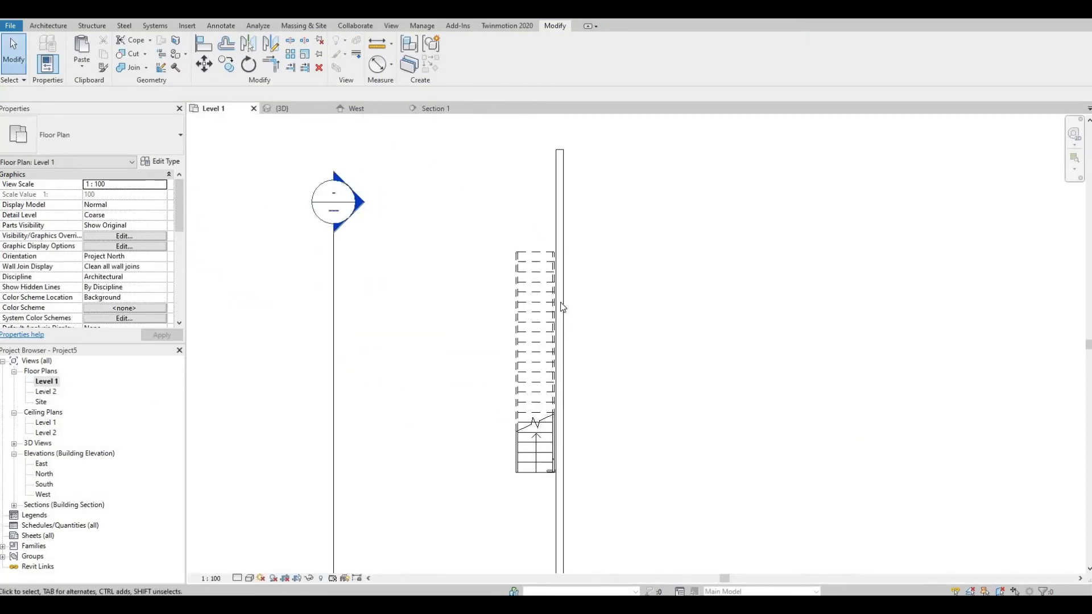
pyautogui.scroll(5, 550, 272)
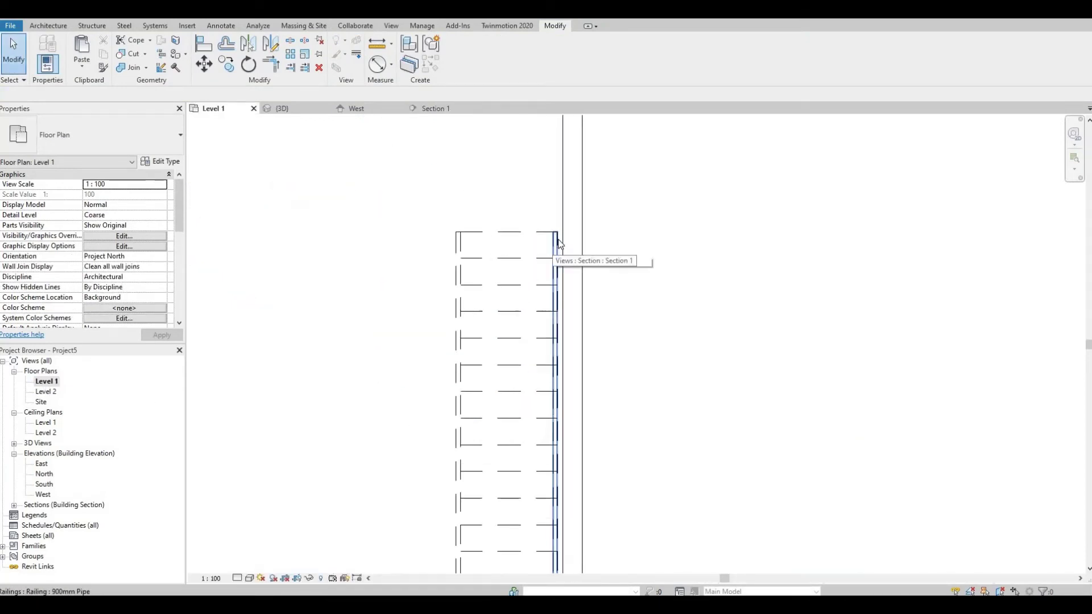
pyautogui.scroll(-6, 556, 266)
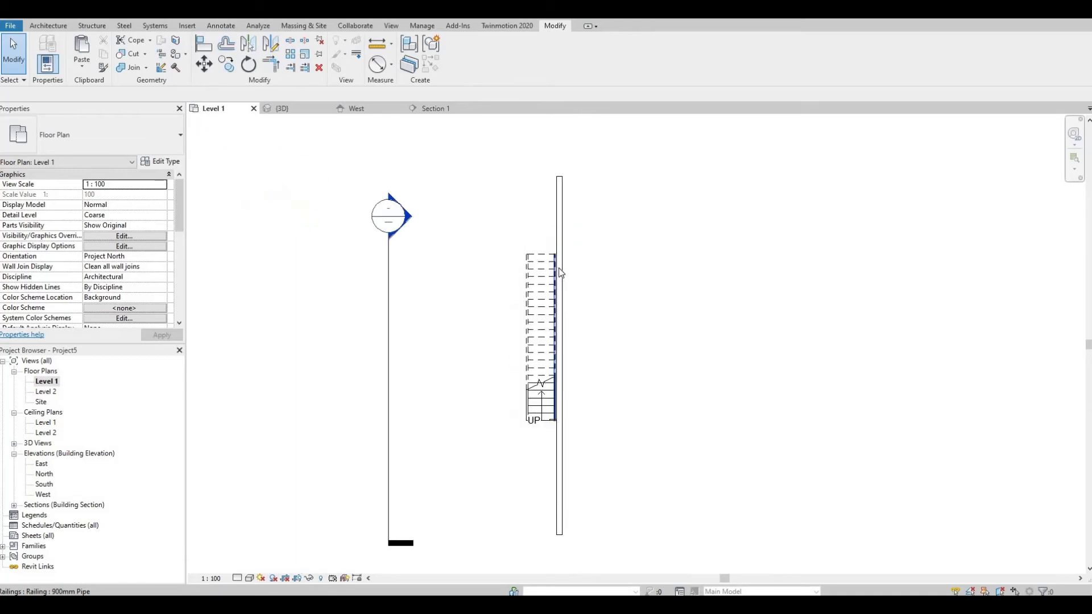
pyautogui.scroll(5, 553, 266)
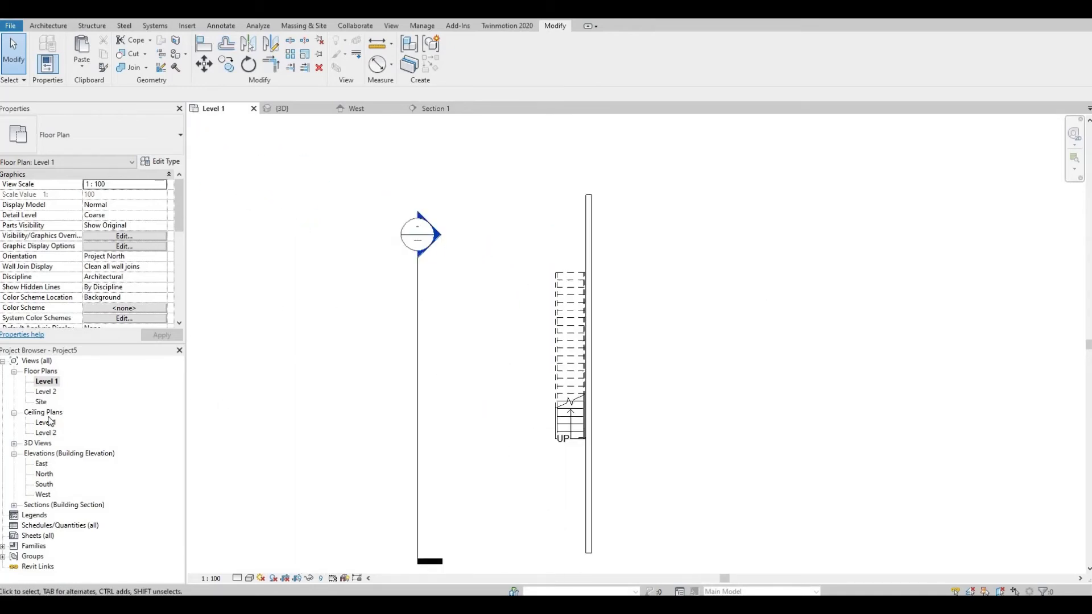
# - Open the 3D view to examine the extruded brackets along the wall handrail
pyautogui.click(204, 65)
pyautogui.hotkey('ctrl', 'Tab')
pyautogui.scroll(6, 520, 291)
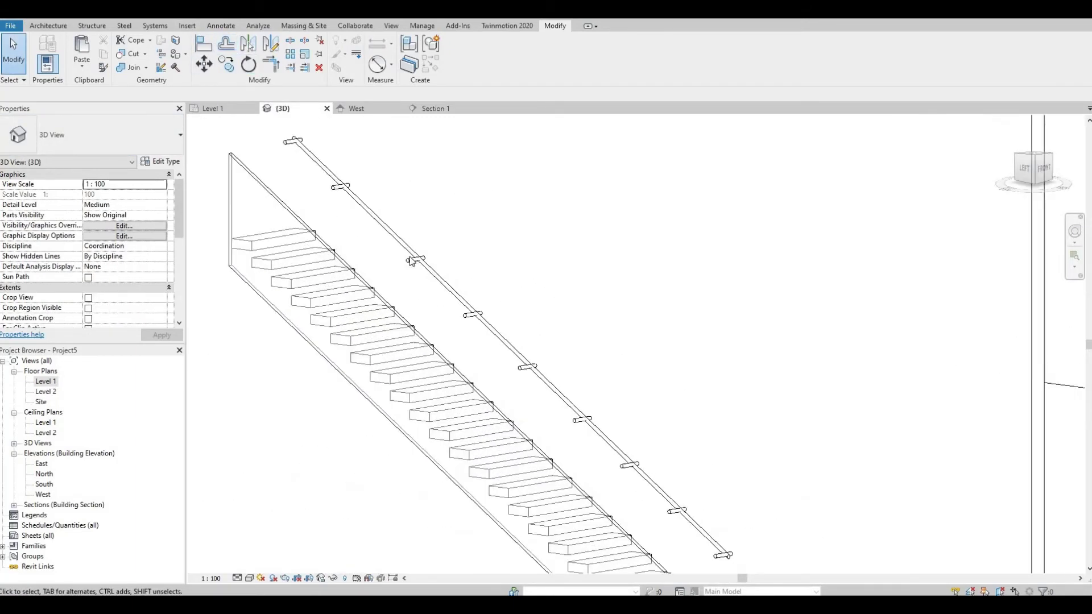
# - Shorten the wall handrail brackets with their shape handle so they no longer project past the handrail on the stair side
pyautogui.click(432, 214)
pyautogui.scroll(3, 481, 319)
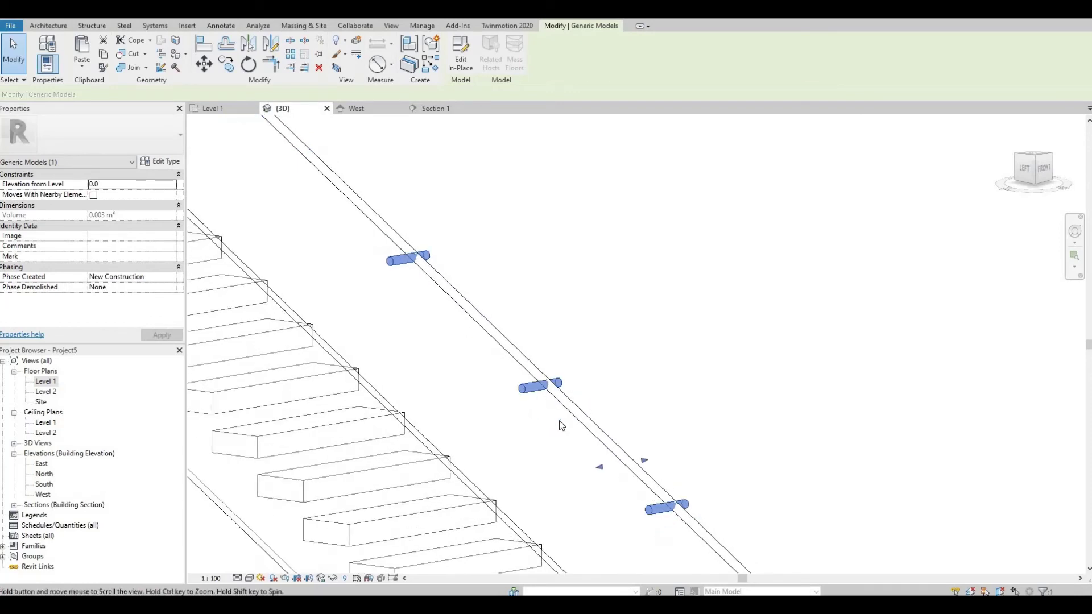
pyautogui.scroll(2, 588, 437)
pyautogui.scroll(2, 592, 463)
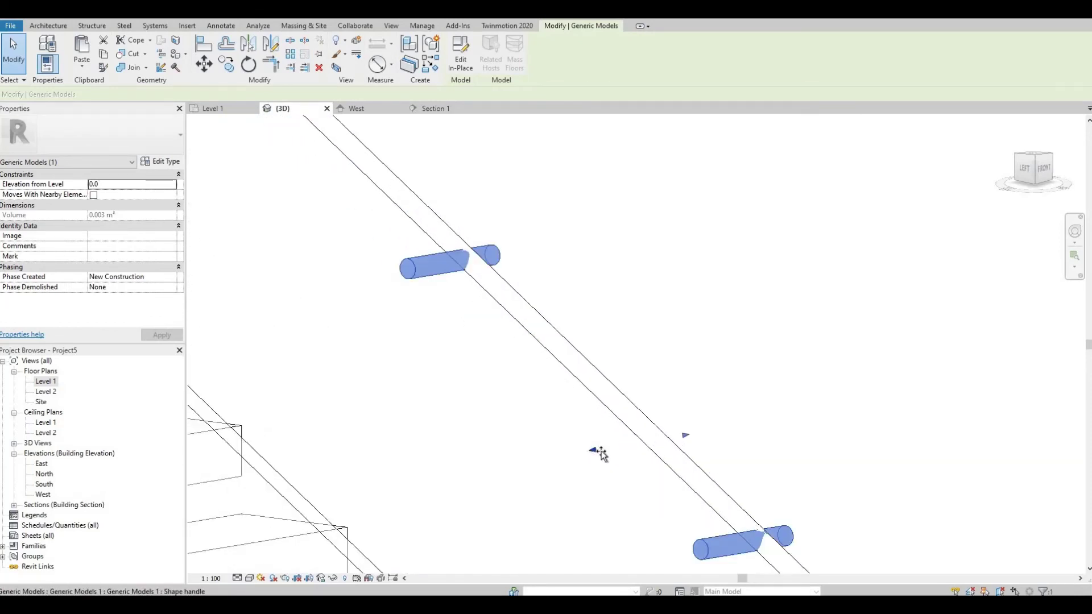
pyautogui.moveTo(627, 448); pyautogui.dragTo(655, 438)
pyautogui.scroll(-5, 446, 349)
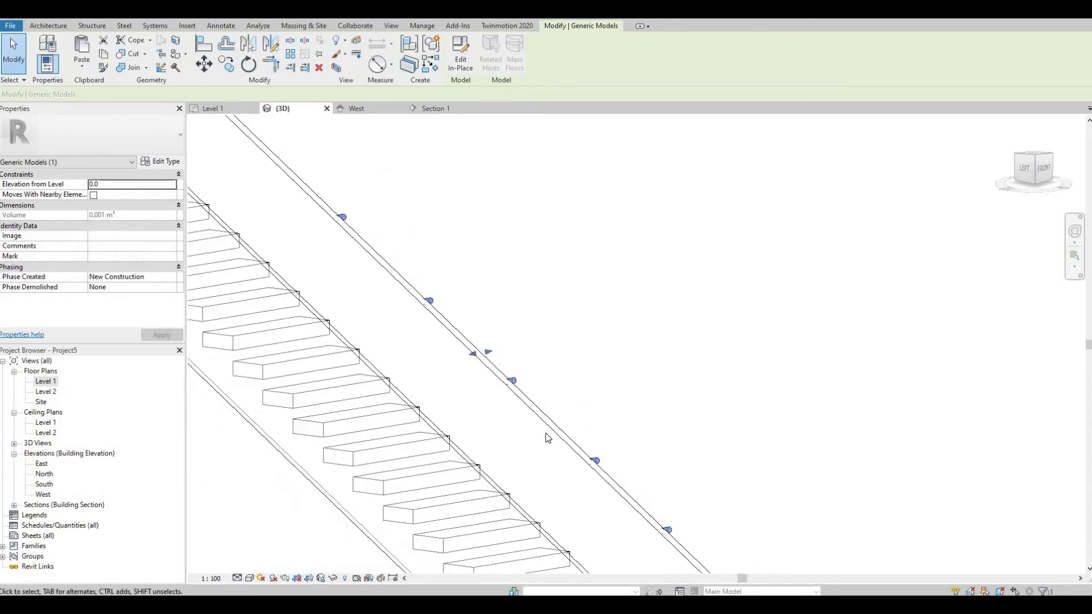
pyautogui.press('Escape')
# - Set the 3D view to the Shaded visual style and examine the brackets between the handrail and the wall
pyautogui.scroll(-2, 456, 326)
pyautogui.keyDown('shift'); pyautogui.moveTo(427, 391); pyautogui.dragTo(441, 449, button='middle'); pyautogui.keyUp('shift')
pyautogui.scroll(5, 478, 497)
pyautogui.scroll(3, 477, 493)
pyautogui.scroll(-2, 470, 494)
pyautogui.moveTo(472, 497); pyautogui.dragTo(529, 424, button='middle')
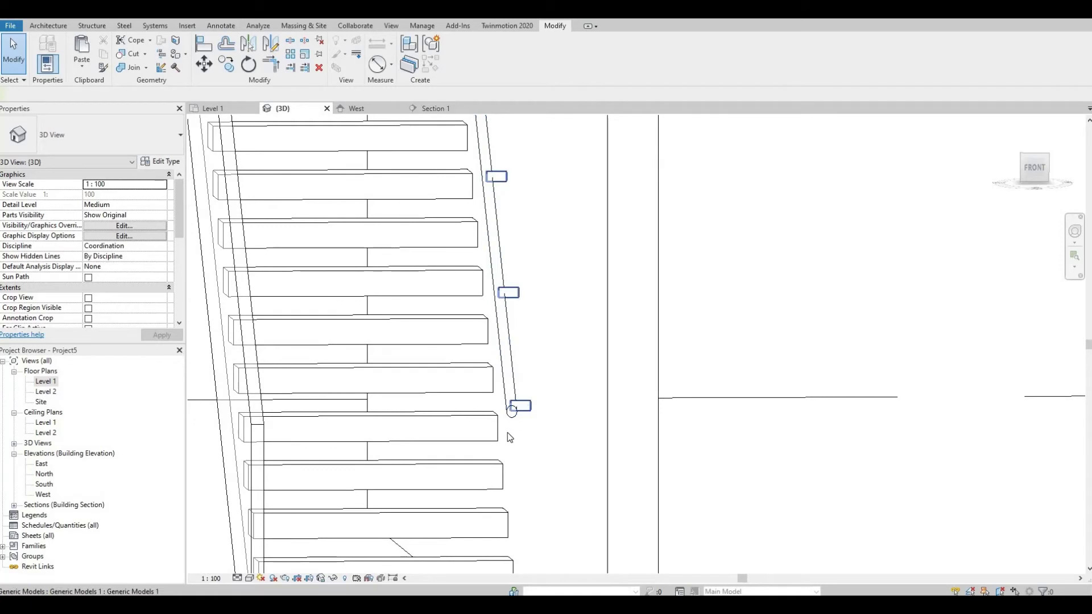
pyautogui.click(373, 443)
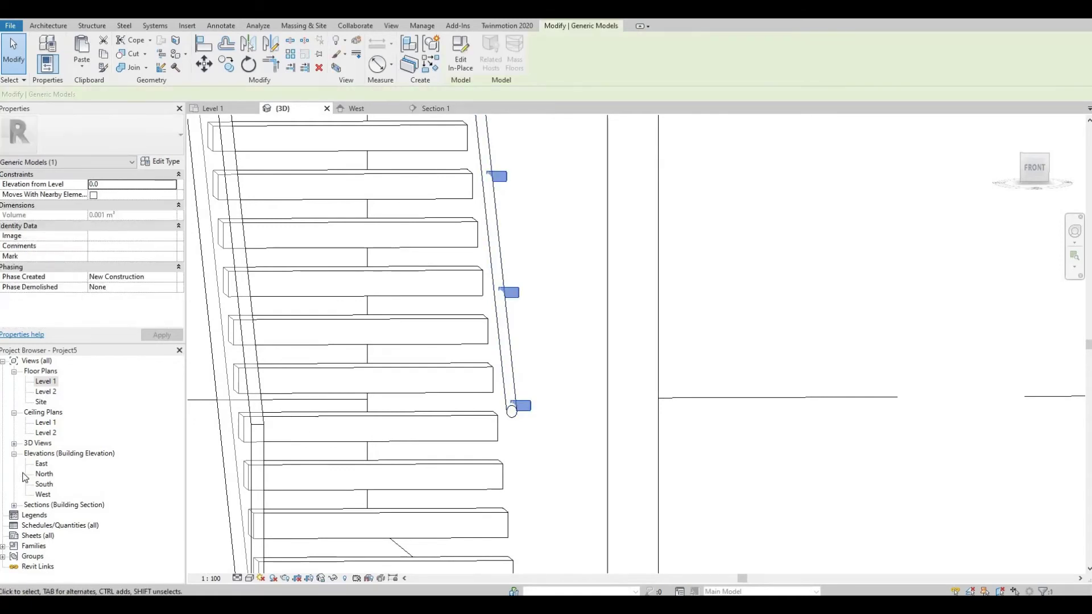
pyautogui.click(250, 578)
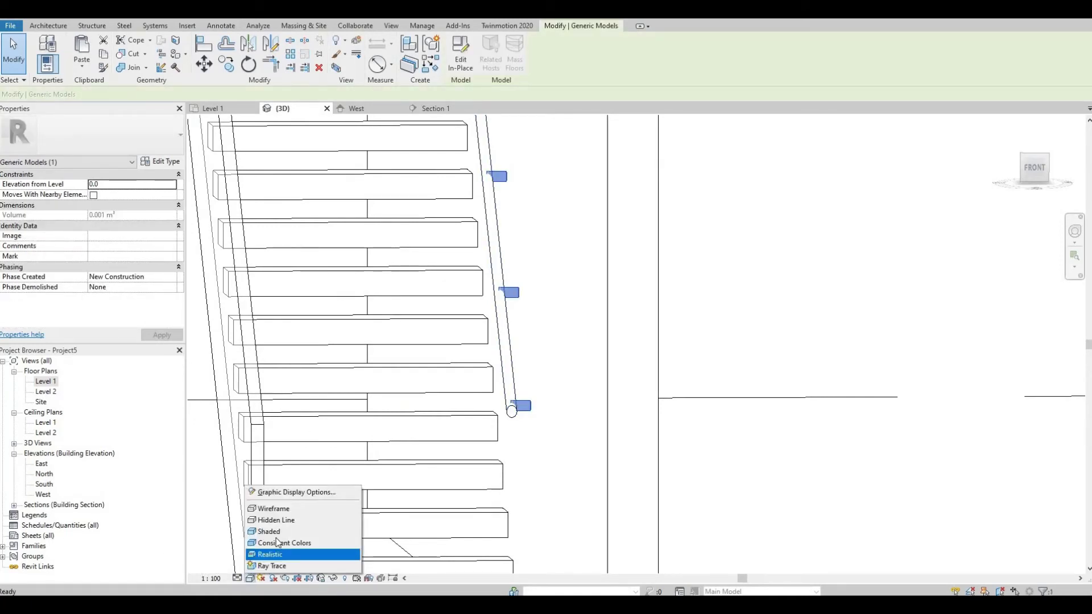
pyautogui.click(303, 531)
pyautogui.scroll(2, 529, 421)
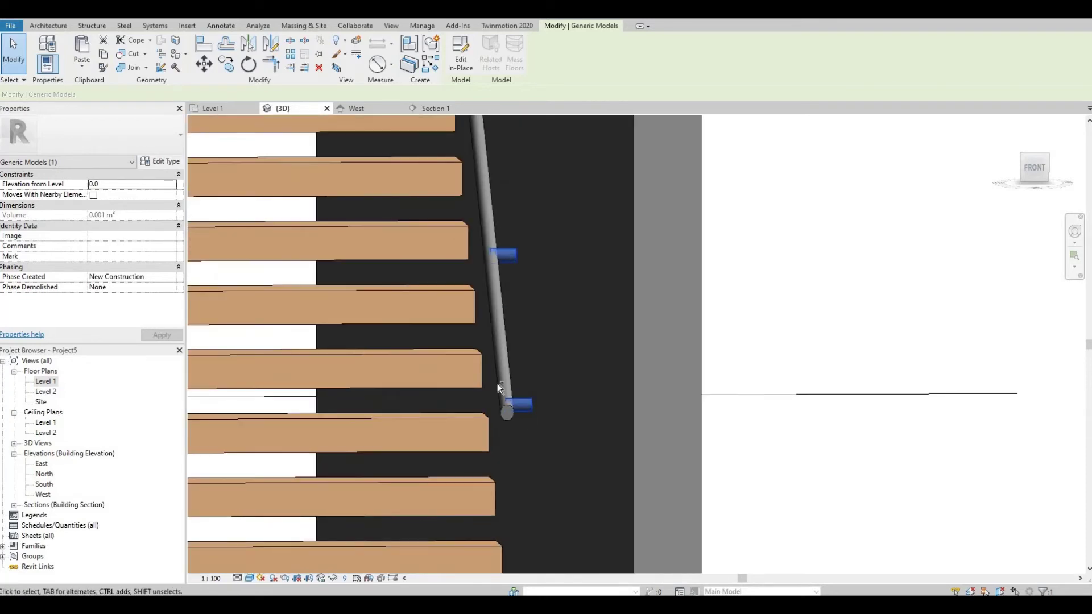
pyautogui.moveTo(497, 384)
pyautogui.keyDown('shift'); pyautogui.mouseDown(button='middle')
pyautogui.moveTo(540, 417)
pyautogui.moveTo(524, 432)
pyautogui.moveTo(446, 421)
pyautogui.moveTo(483, 421)
pyautogui.moveTo(515, 399)
pyautogui.mouseUp(button='middle'); pyautogui.keyUp('shift')
pyautogui.press('Escape')
pyautogui.moveTo(432, 363); pyautogui.dragTo(455, 458, button='middle')
pyautogui.scroll(-2, 456, 458)
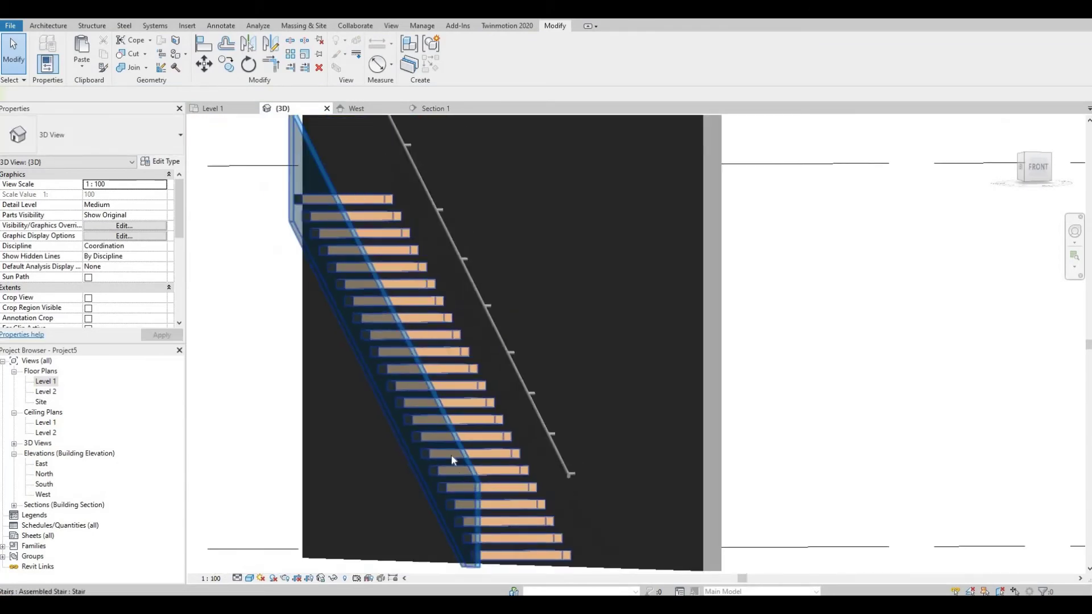
pyautogui.scroll(2, 476, 473)
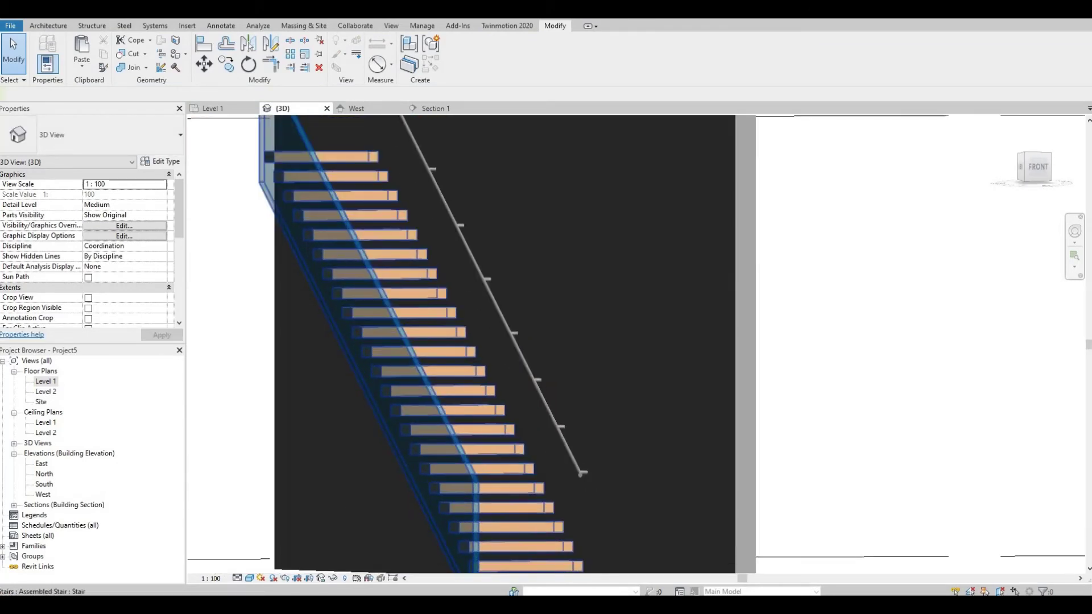
# - Set the 3D view to the Consistent Colors visual style and examine the stair, glass panel and handrail brackets
pyautogui.click(250, 578)
pyautogui.click(273, 545)
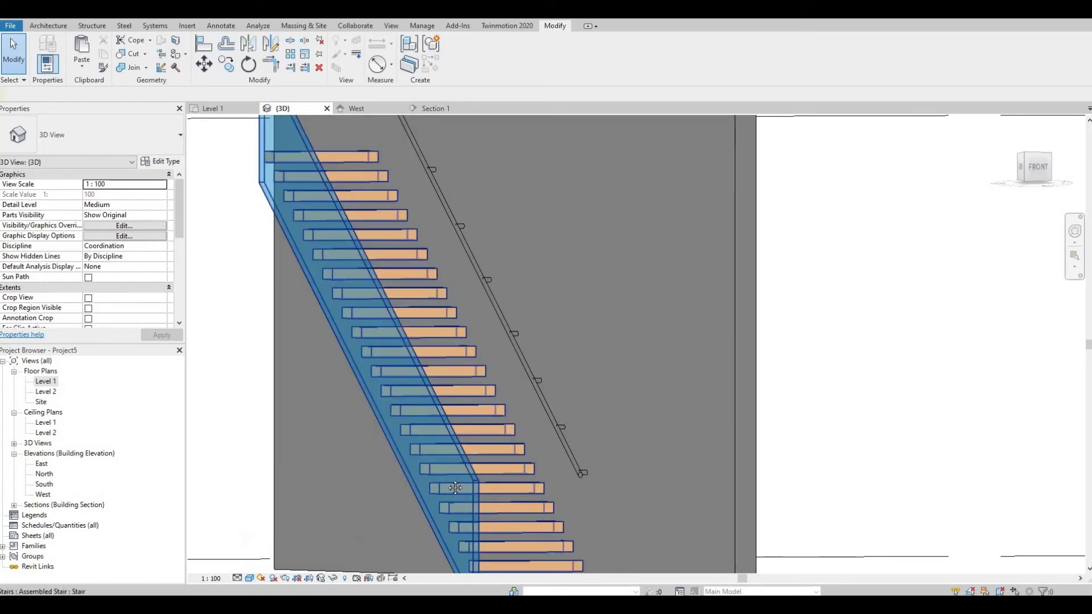
pyautogui.scroll(3, 575, 496)
pyautogui.scroll(-1, 546, 495)
pyautogui.keyDown('shift'); pyautogui.moveTo(545, 498); pyautogui.dragTo(503, 434, button='middle'); pyautogui.keyUp('shift')
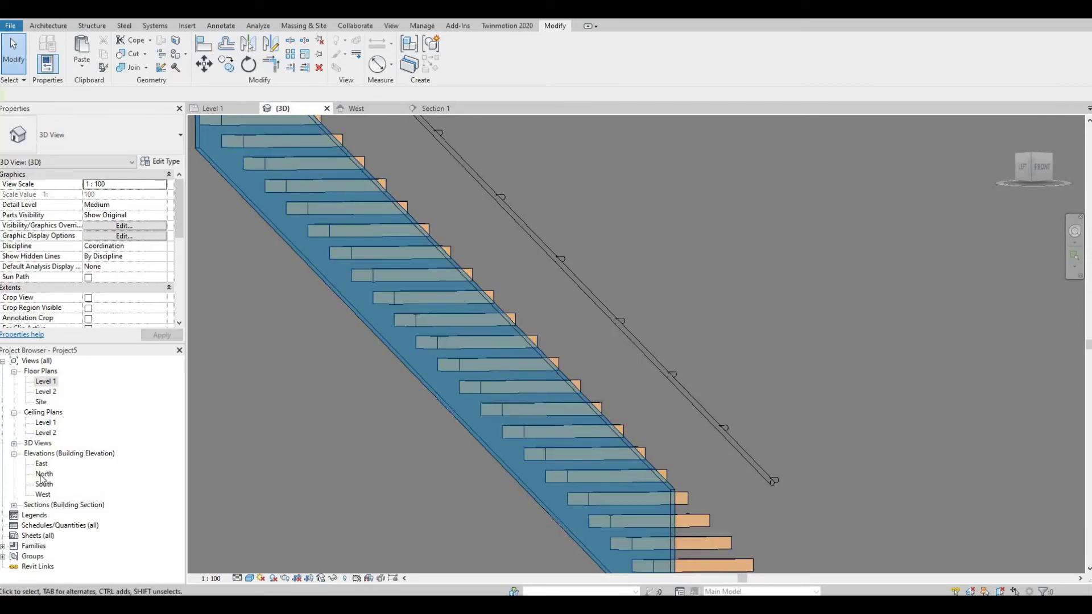
pyautogui.scroll(-3, 361, 482)
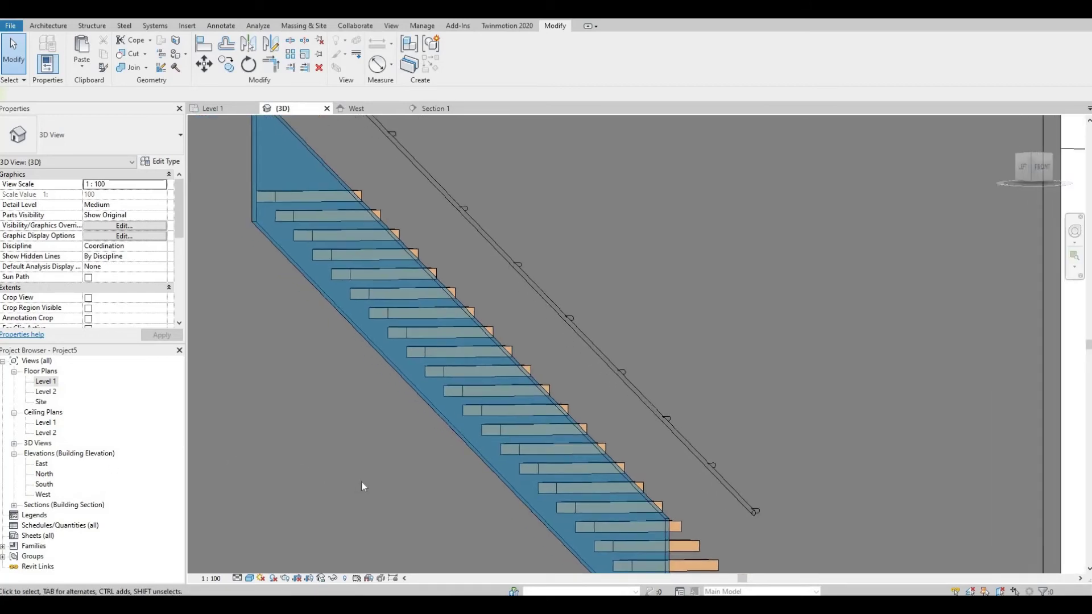
pyautogui.moveTo(361, 480); pyautogui.dragTo(531, 417, button='middle')
pyautogui.scroll(-1, 474, 447)
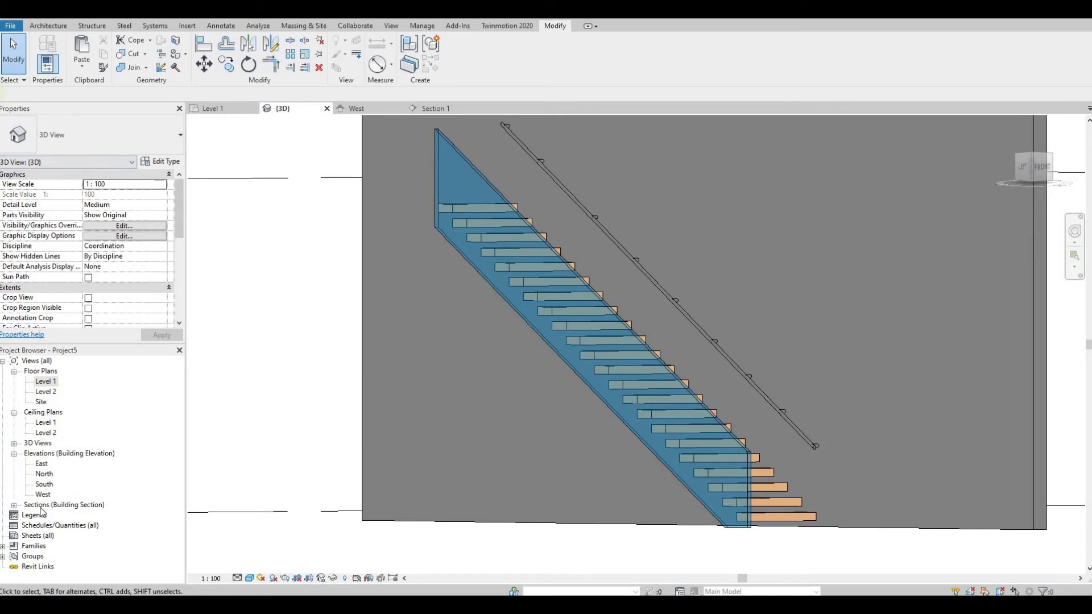
# - Open the Section 1 building section showing the stair side-on
pyautogui.click(14, 506)
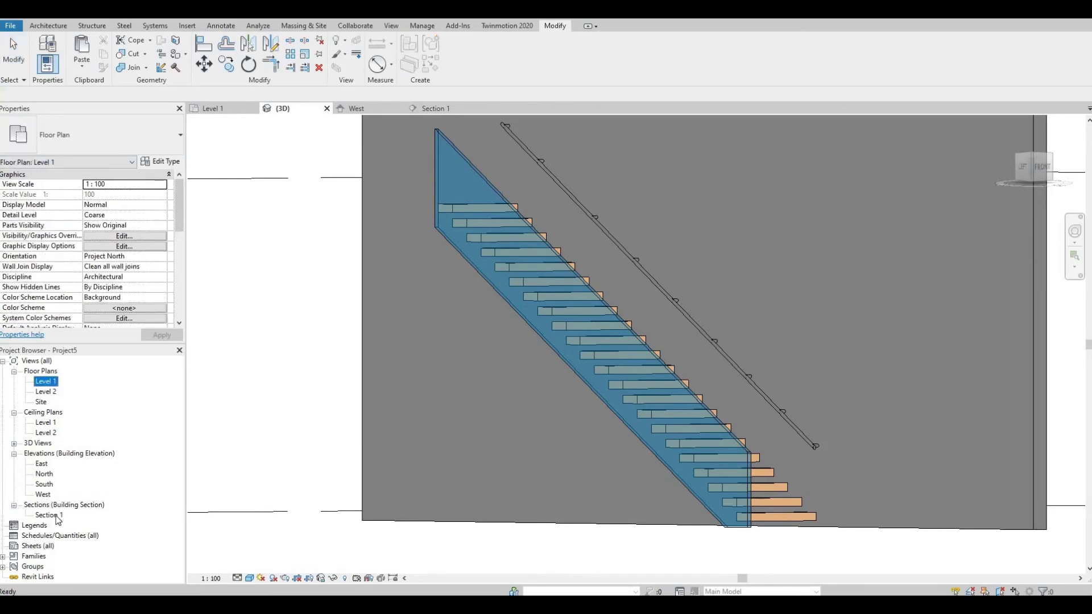
pyautogui.doubleClick(50, 515)
pyautogui.scroll(-5, 481, 365)
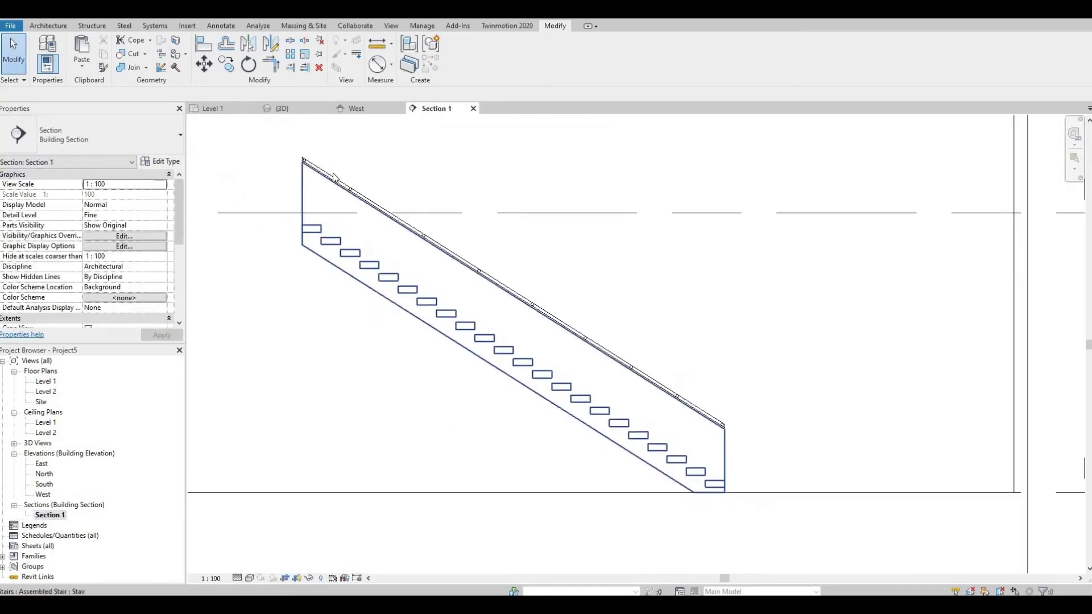
# - Create a new in-place model in the Generic Models category, keeping the suggested name
pyautogui.click(49, 26)
pyautogui.click(132, 60)
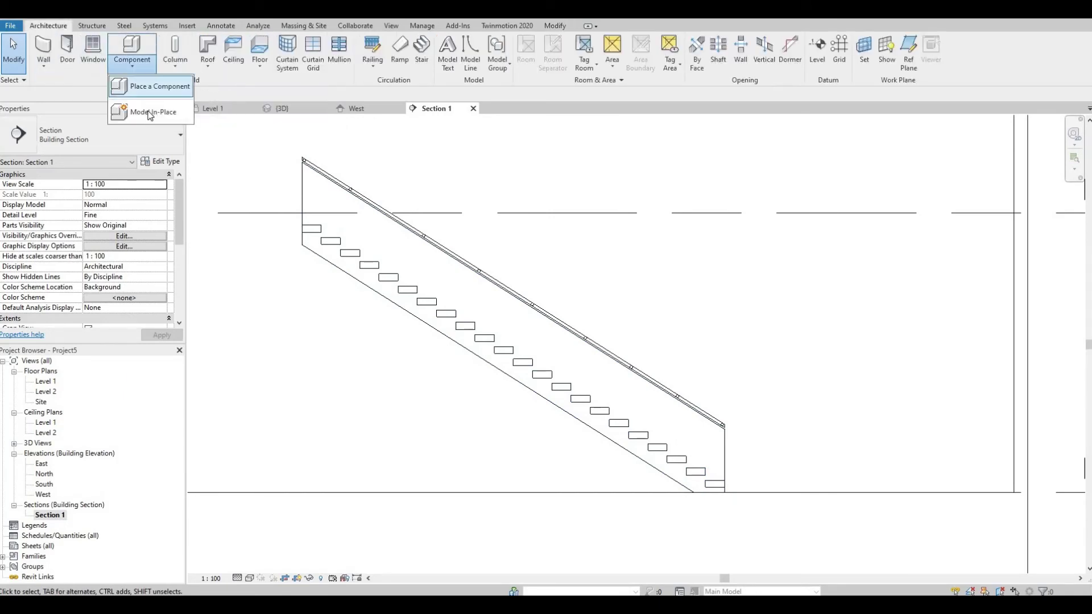
pyautogui.click(153, 112)
pyautogui.scroll(-3, 497, 307)
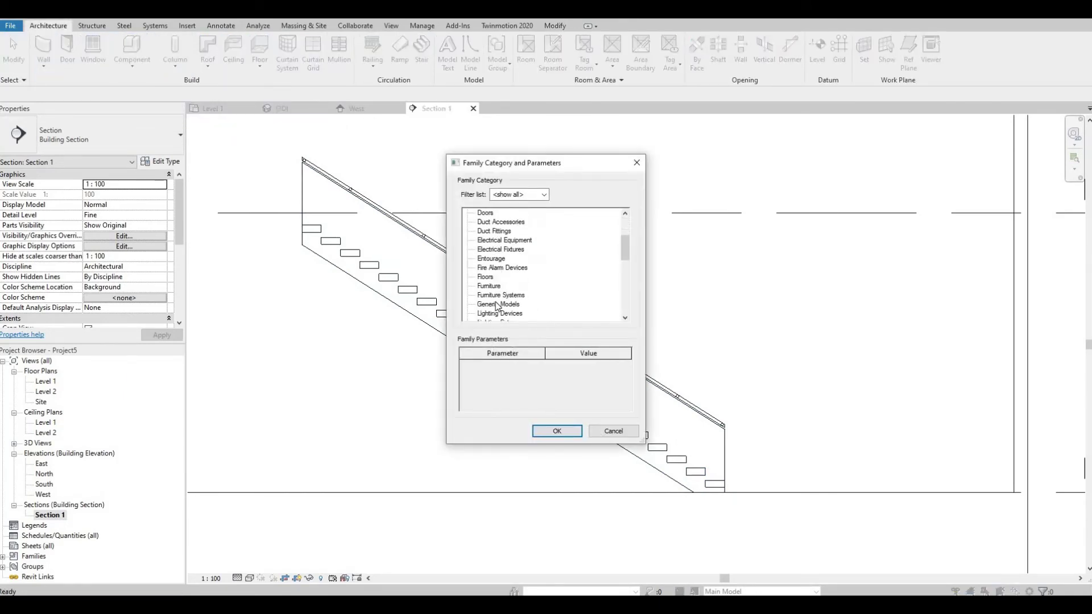
pyautogui.scroll(-1, 496, 303)
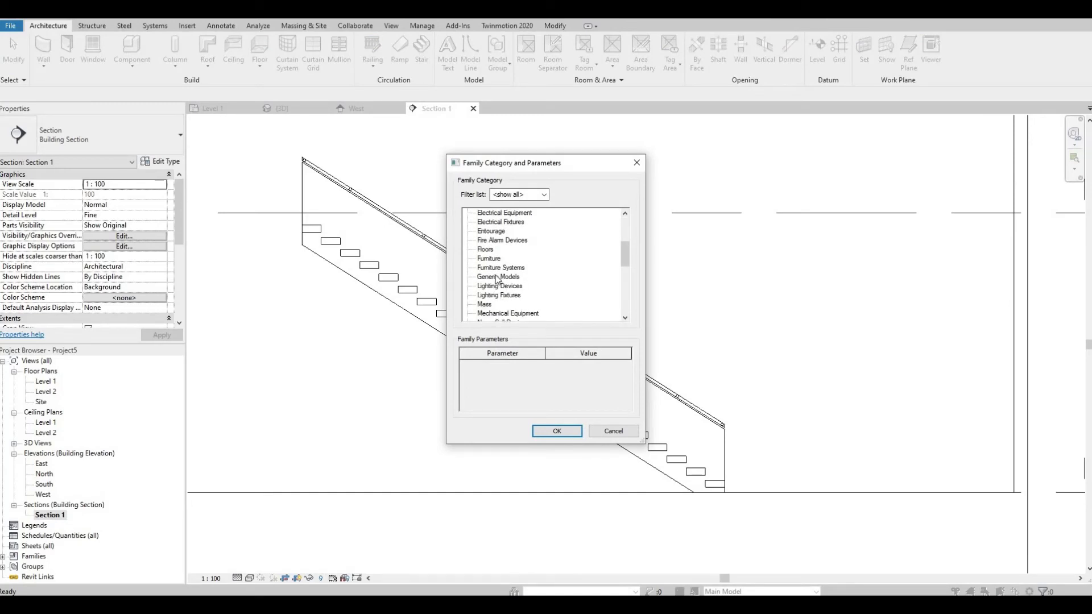
pyautogui.click(548, 432)
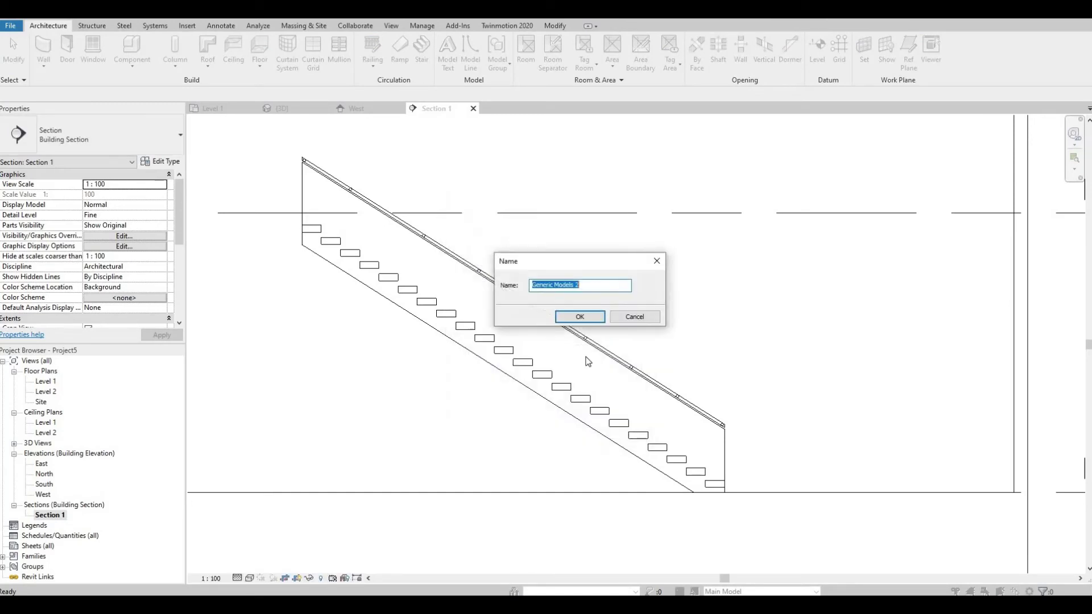
pyautogui.press('Return')
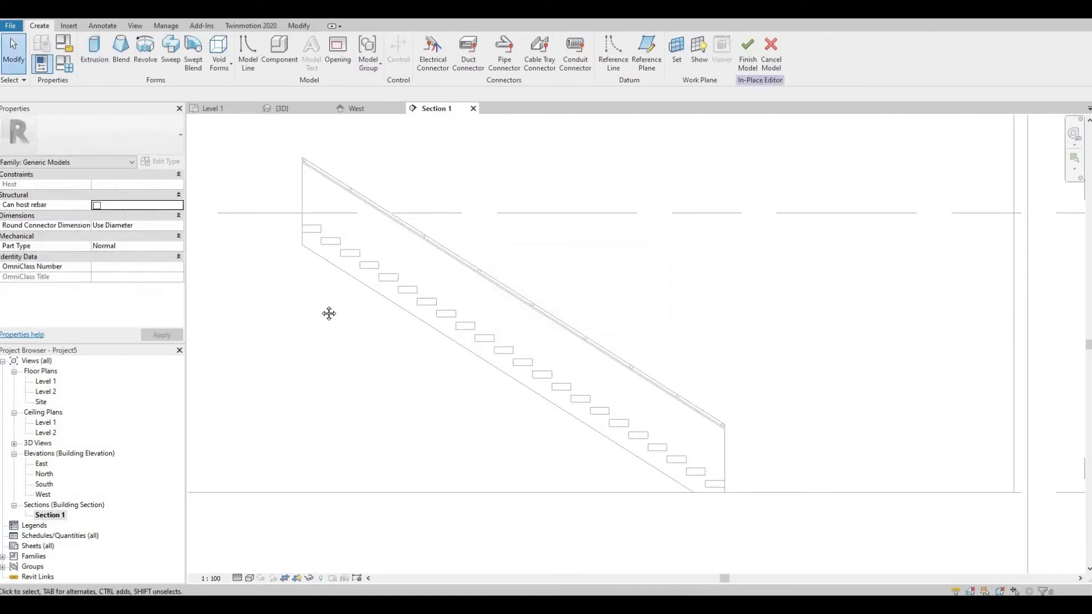
# - Start a solid extrusion sketch using the Generic - 200mm wall behind the stair as the work plane
pyautogui.scroll(-1, 265, 158)
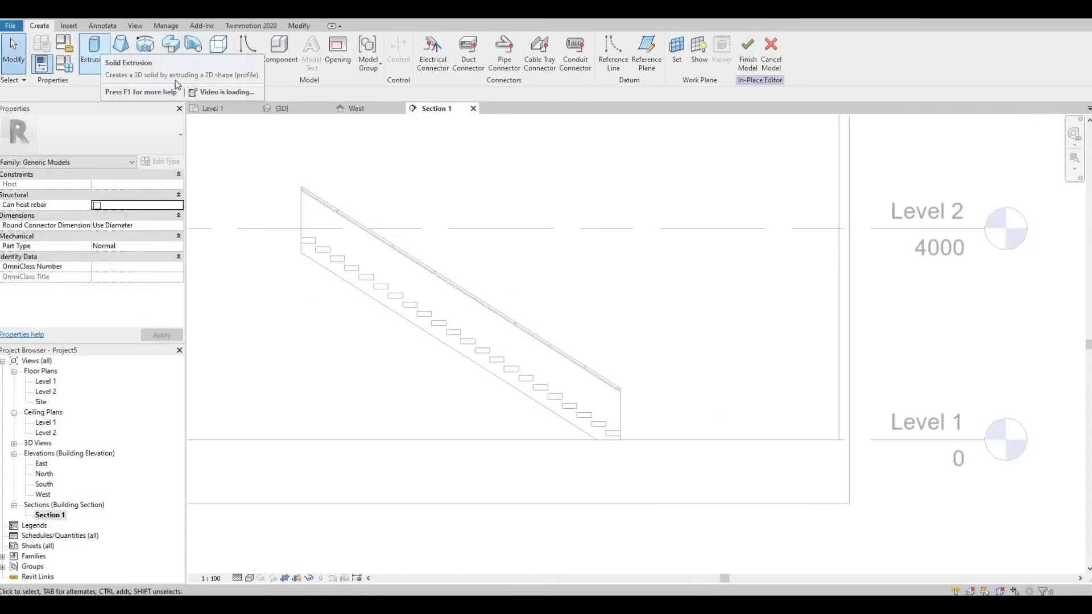
pyautogui.click(98, 52)
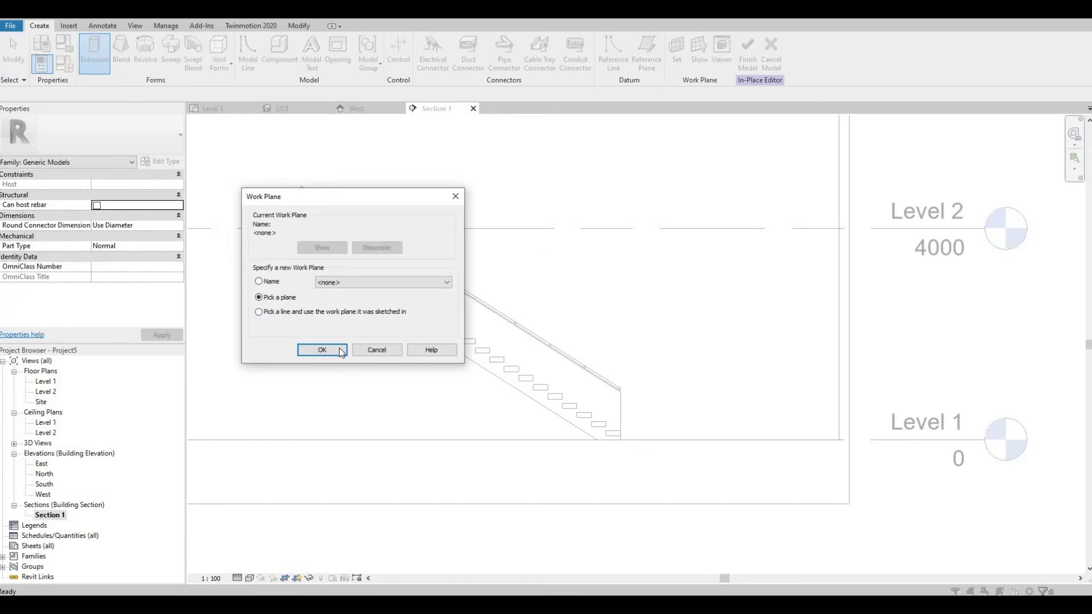
pyautogui.press('Return')
pyautogui.scroll(-2, 678, 211)
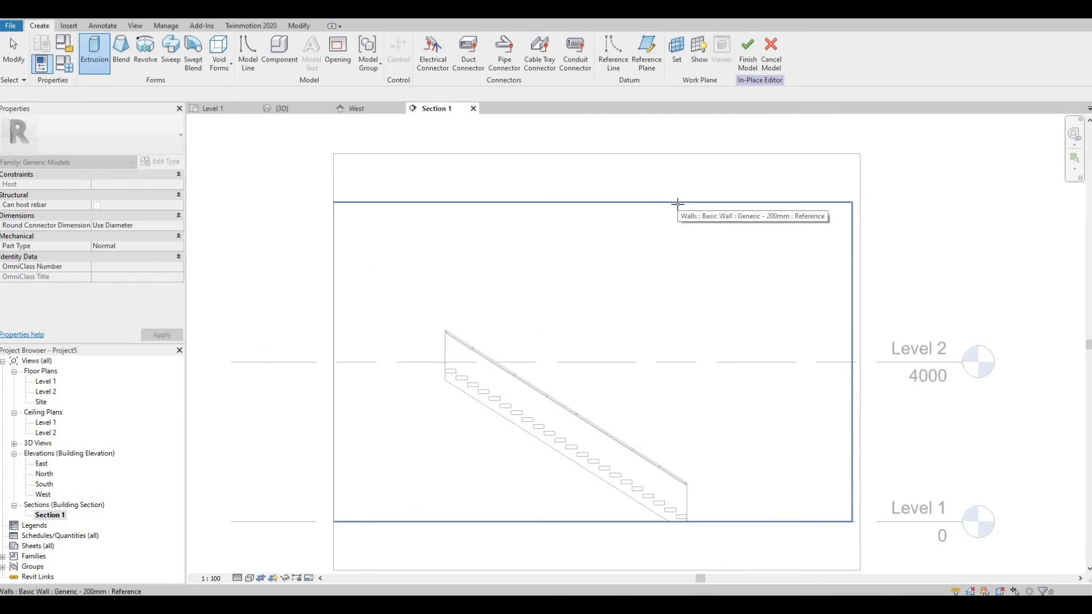
pyautogui.click(670, 213)
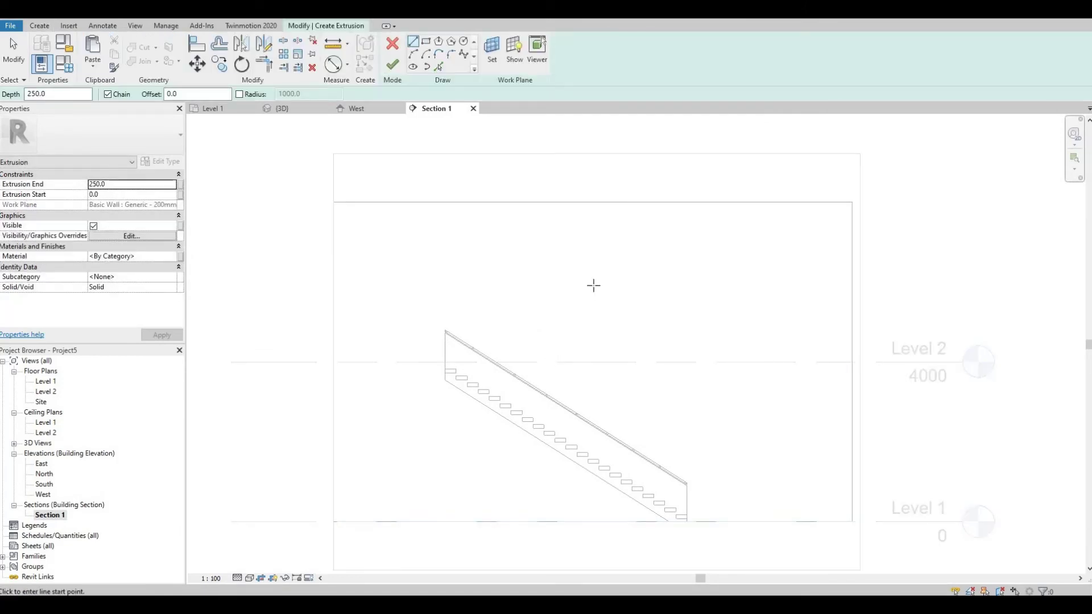
# - Sketch a circle of 25 mm radius at mid-height near the outer end of the topmost tread
pyautogui.moveTo(776, 416); pyautogui.dragTo(814, 353, button='middle')
pyautogui.moveTo(410, 237); pyautogui.dragTo(410, 230, button='middle')
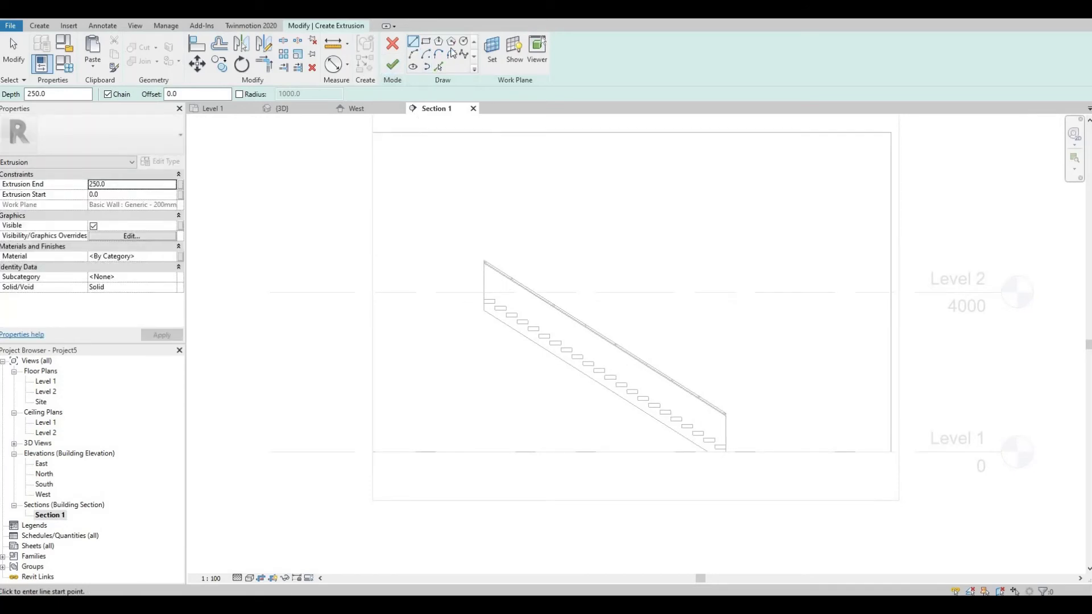
pyautogui.scroll(10, 484, 321)
pyautogui.scroll(3, 428, 346)
pyautogui.click(420, 349)
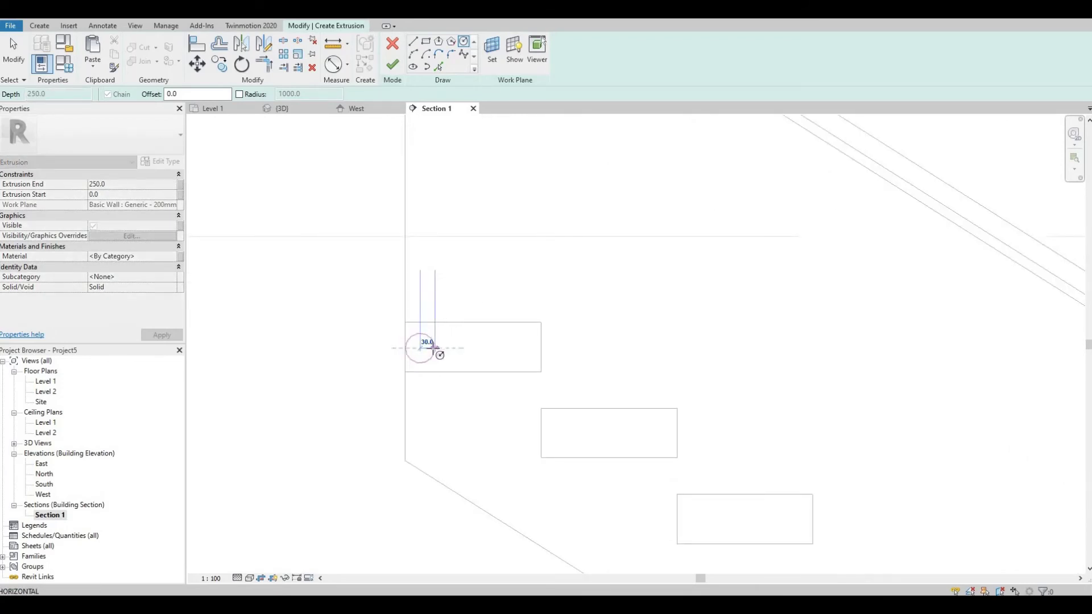
pyautogui.press('Return')
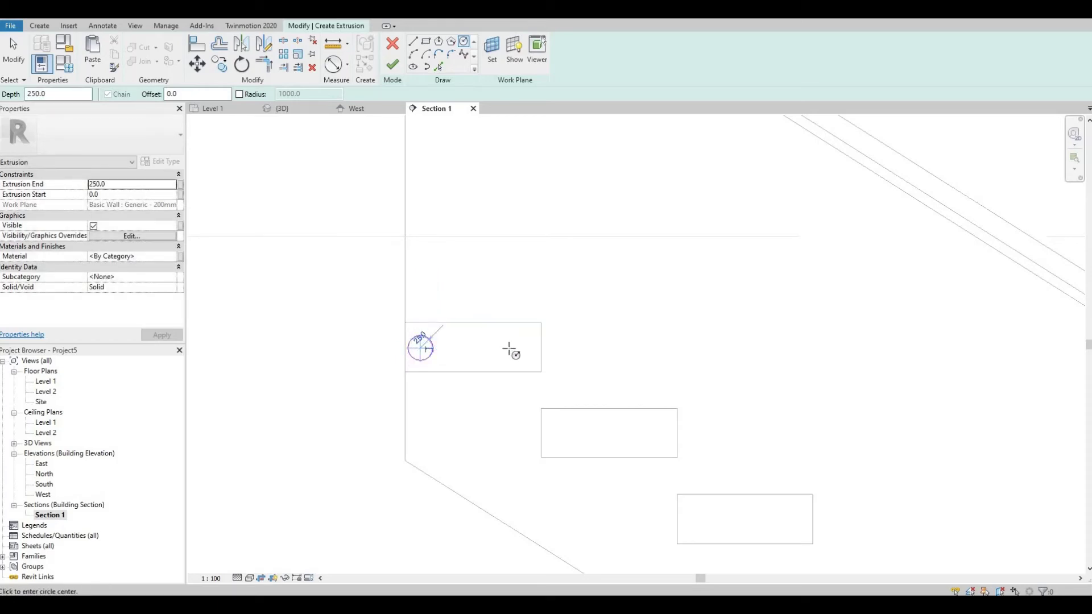
pyautogui.click(506, 348)
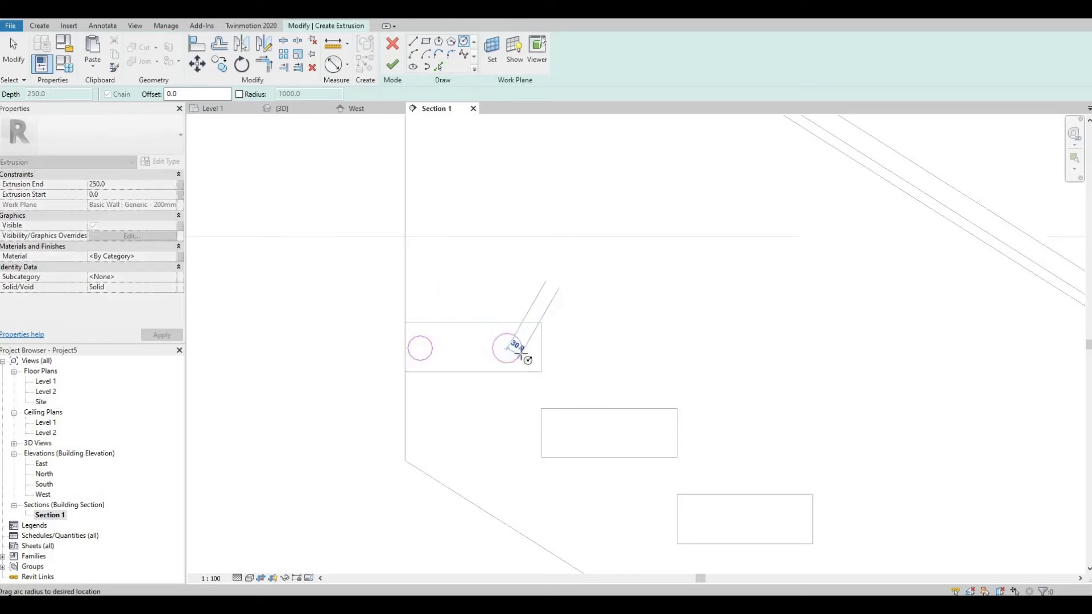
pyautogui.press('Escape')
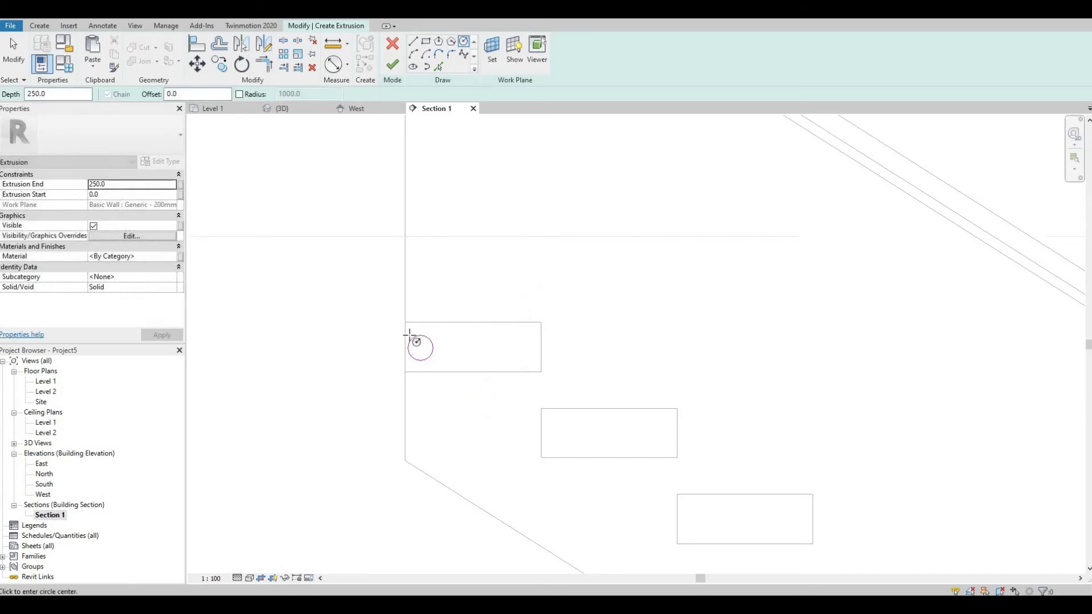
pyautogui.press('Escape')
# - Shift the circle slightly inward from the tread's outer end and copy it 145 mm horizontally along the topmost tread
pyautogui.moveTo(378, 307); pyautogui.dragTo(446, 372)
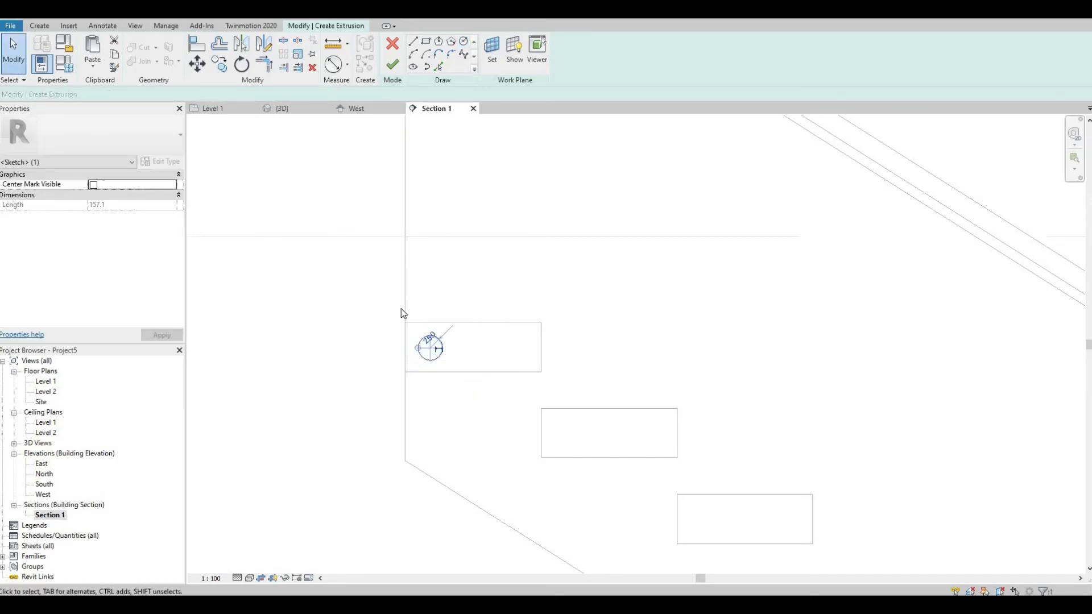
pyautogui.moveTo(394, 303); pyautogui.dragTo(459, 386)
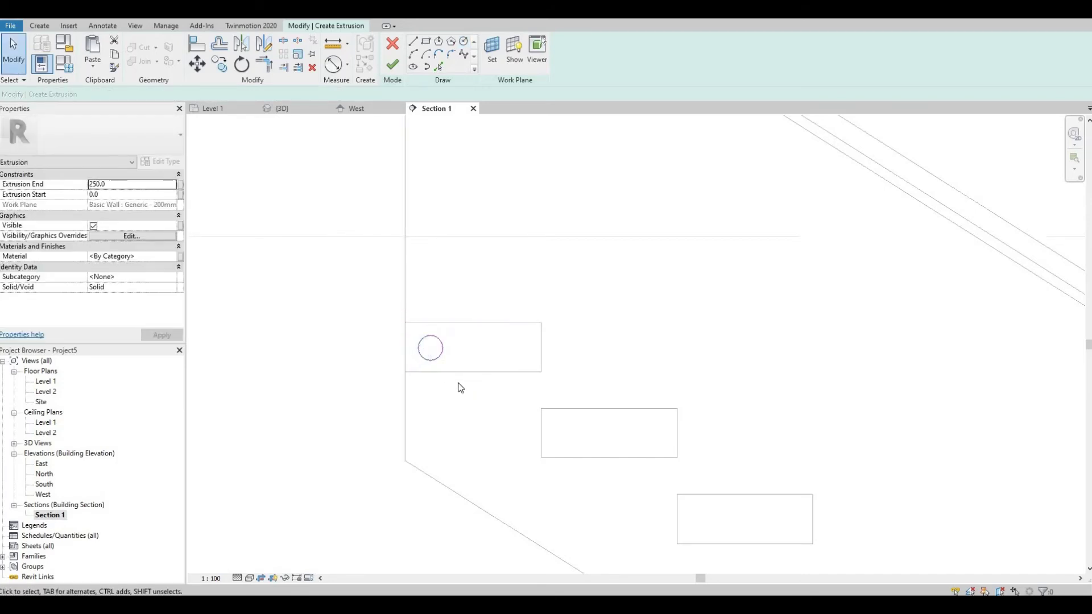
pyautogui.click(221, 70)
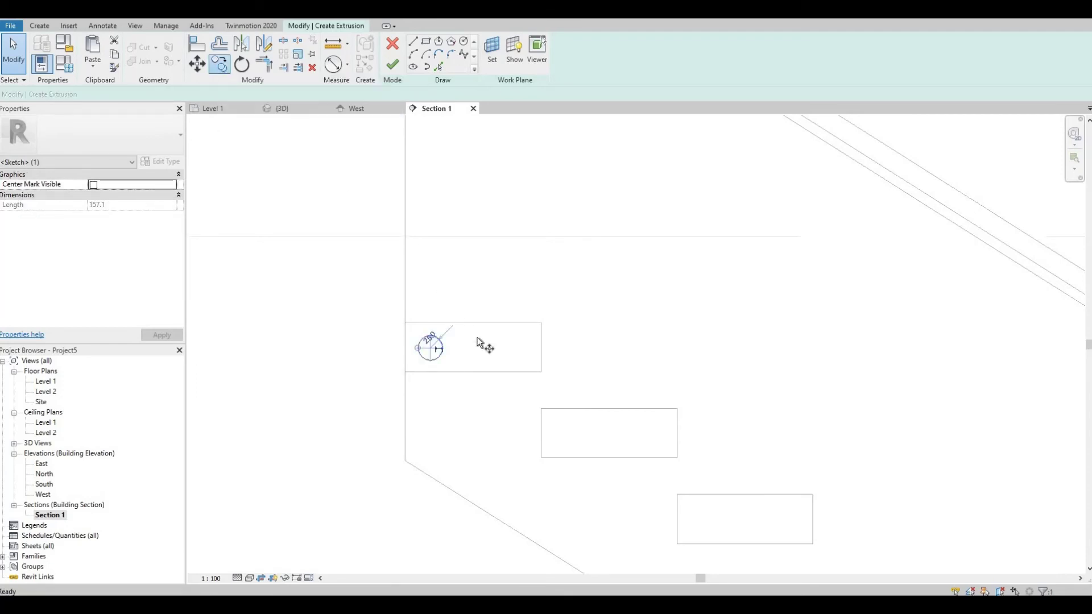
pyautogui.click(432, 334)
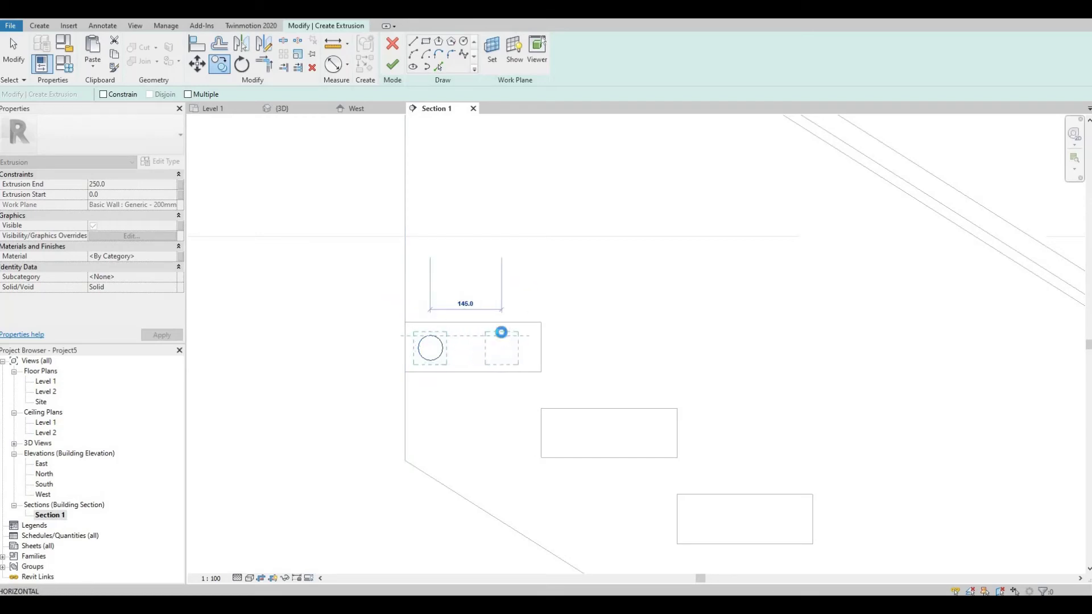
pyautogui.click(503, 336)
# - Copy both circles with multiple copying enabled, from the topmost tread's upper outer corner to the matching corners of the next few treads below
pyautogui.moveTo(339, 278); pyautogui.dragTo(548, 387)
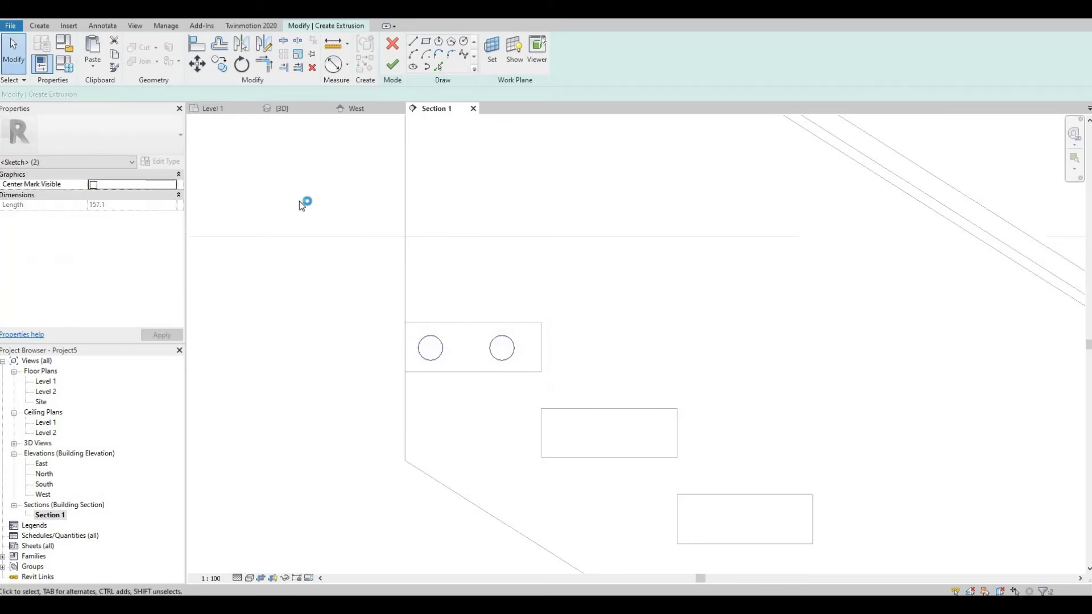
pyautogui.click(220, 64)
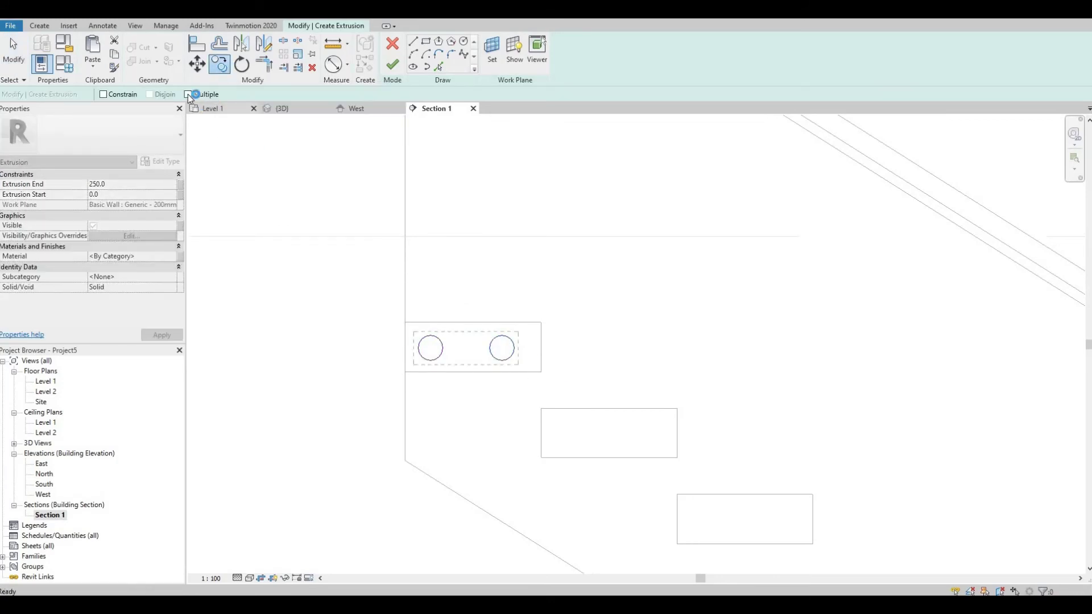
pyautogui.click(406, 323)
pyautogui.click(545, 408)
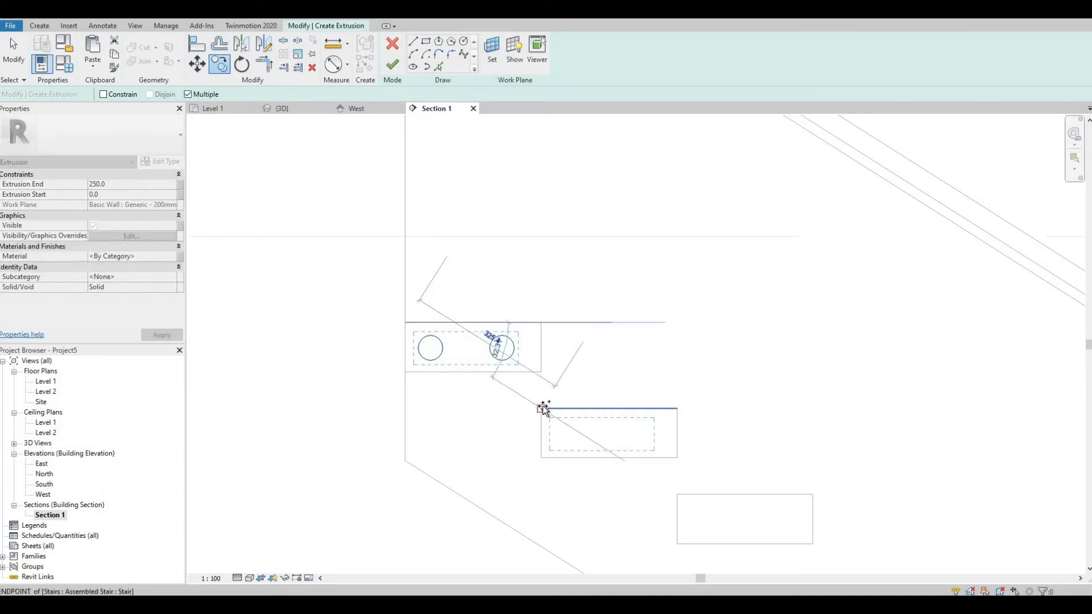
pyautogui.moveTo(674, 495); pyautogui.dragTo(567, 383, button='middle')
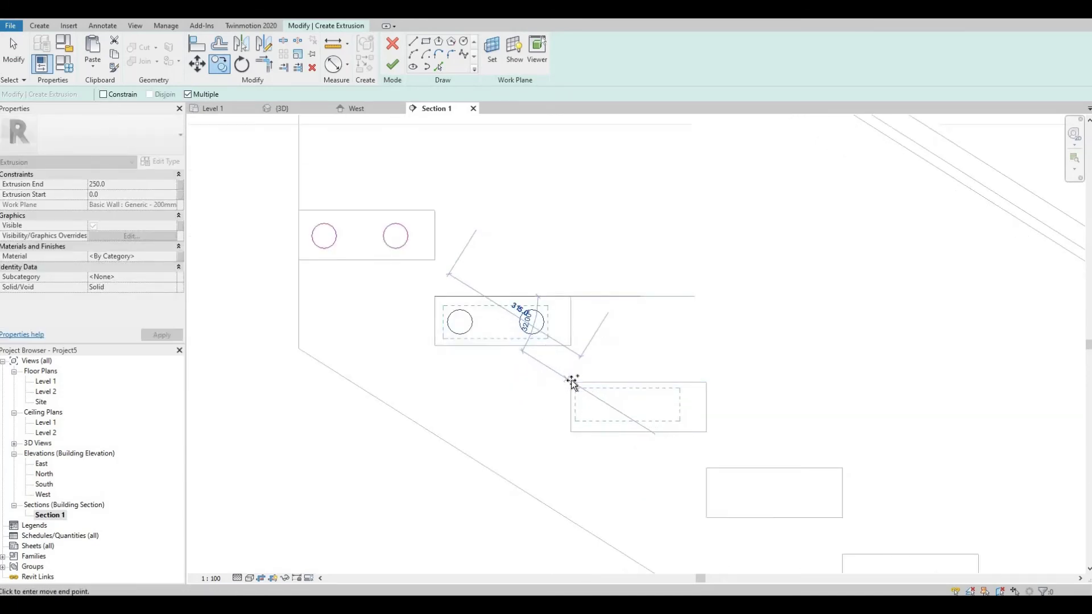
pyautogui.click(572, 383)
pyautogui.moveTo(744, 471); pyautogui.dragTo(539, 298, button='middle')
pyautogui.click(542, 305)
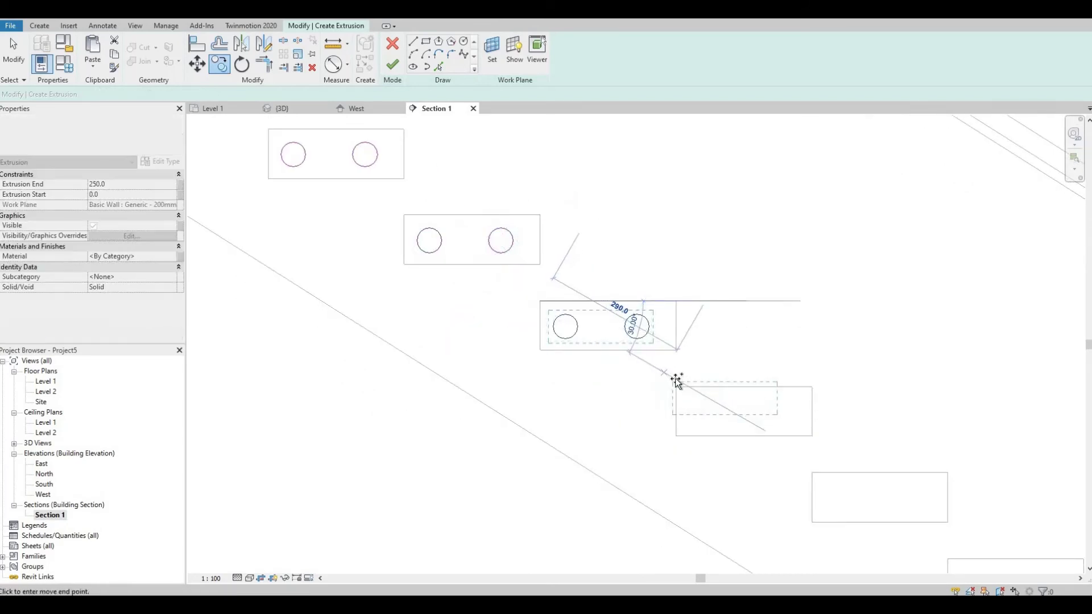
pyautogui.click(685, 389)
# - Place further copies of the circle pair at the matching corner of each remaining tread down to the lowest one, and finish the extrusion sketch
pyautogui.moveTo(525, 299); pyautogui.dragTo(504, 284, button='middle')
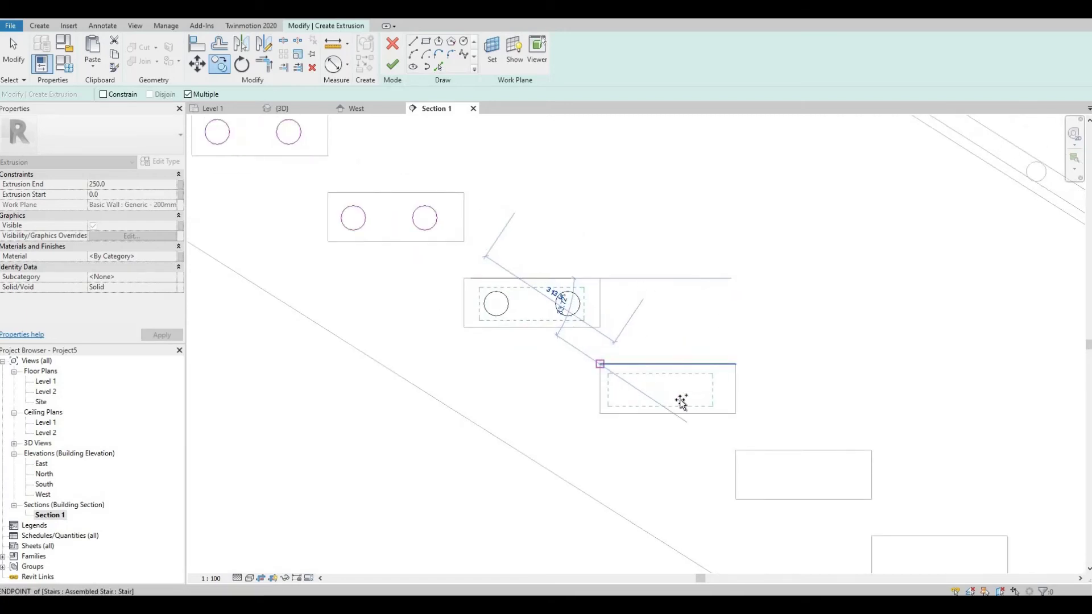
pyautogui.click(602, 365)
pyautogui.moveTo(541, 351); pyautogui.dragTo(456, 293, button='middle')
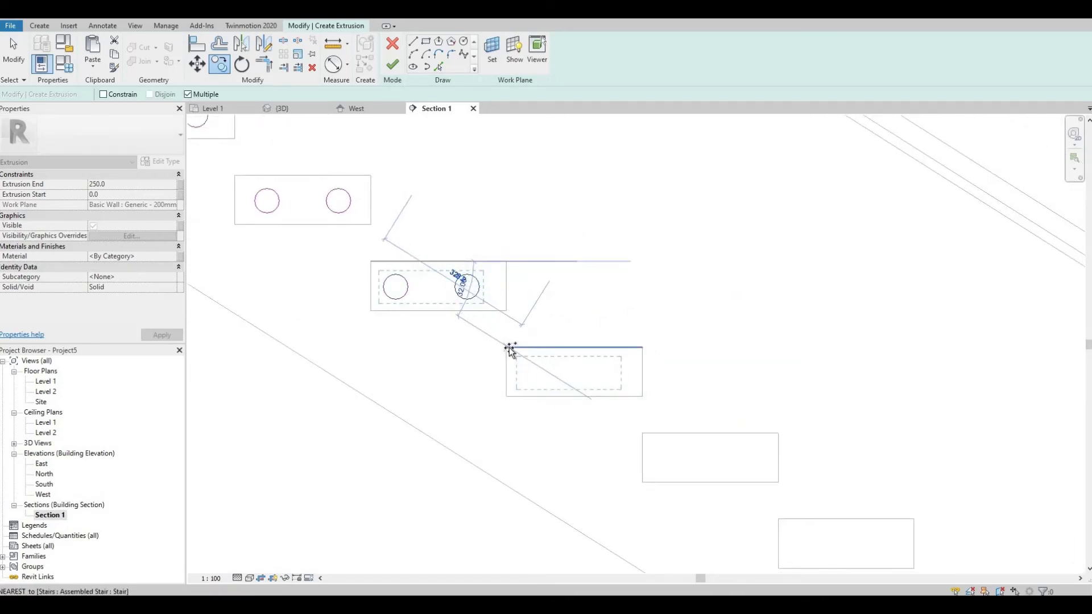
pyautogui.moveTo(615, 414); pyautogui.dragTo(564, 389, button='middle')
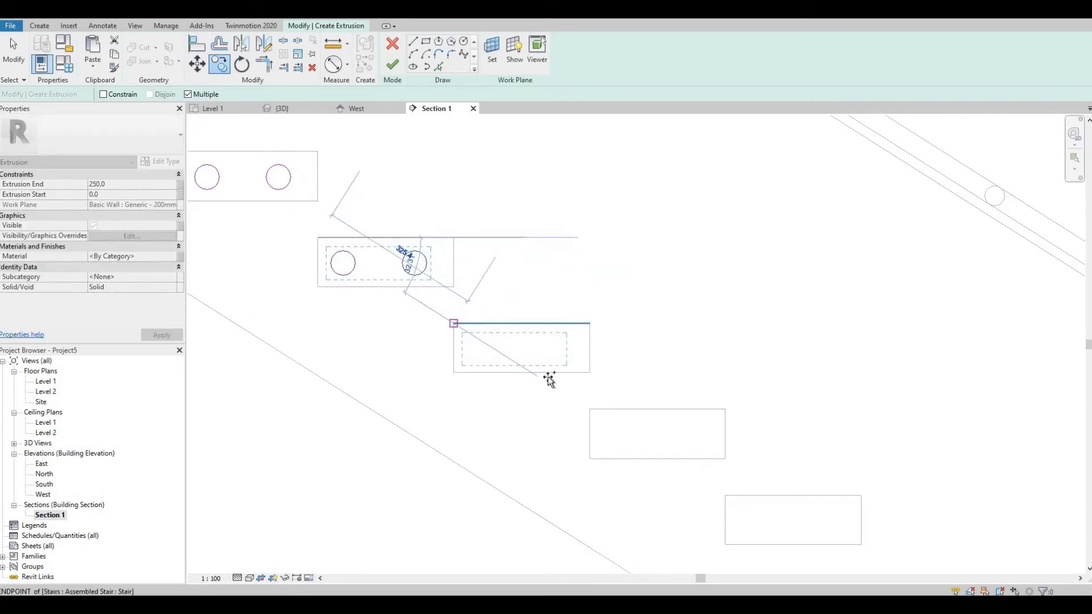
pyautogui.click(563, 389)
pyautogui.click(590, 409)
pyautogui.moveTo(734, 470); pyautogui.dragTo(581, 354, button='middle')
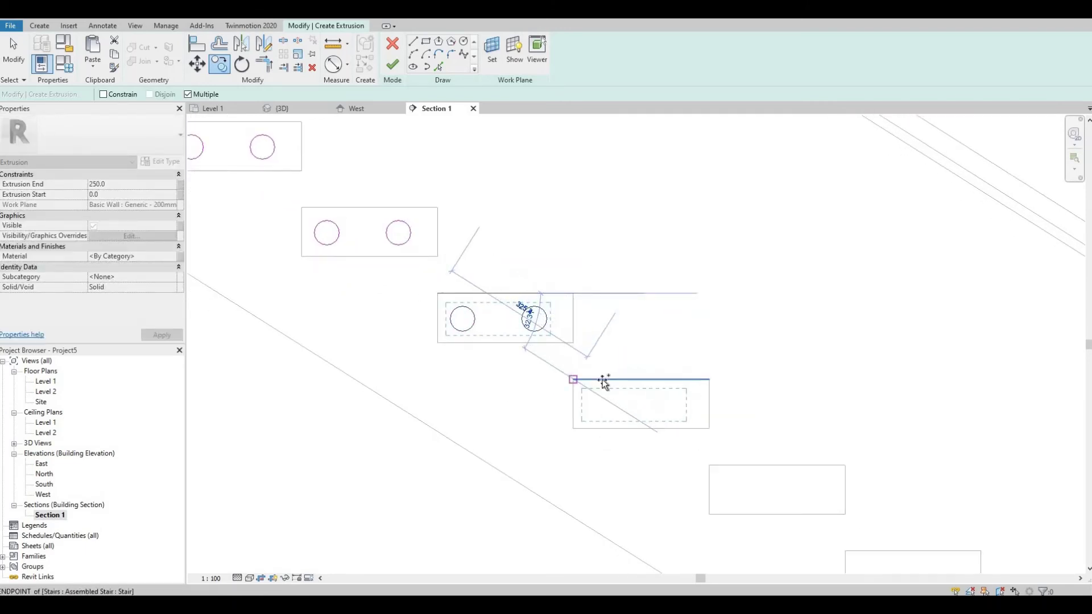
pyautogui.click(573, 379)
pyautogui.moveTo(691, 409); pyautogui.dragTo(576, 342, button='middle')
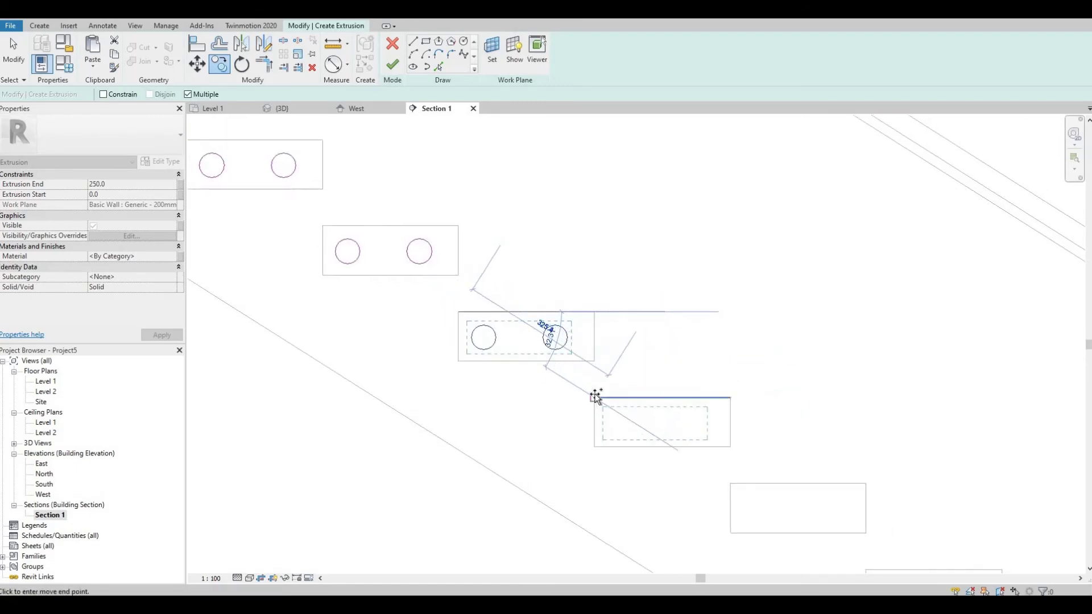
pyautogui.moveTo(597, 399); pyautogui.dragTo(559, 402, button='middle')
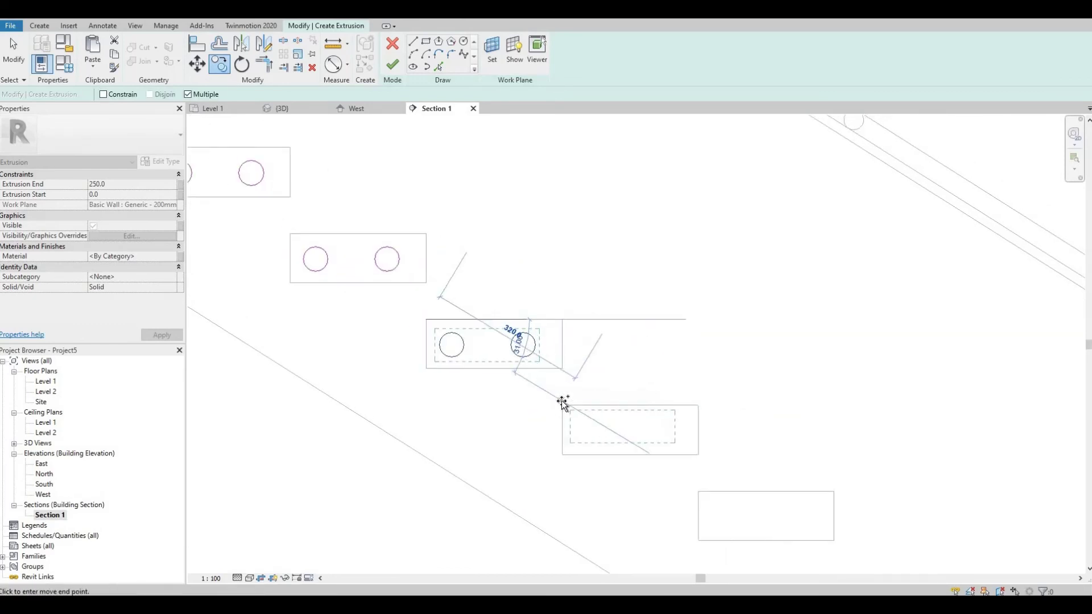
pyautogui.click(562, 405)
pyautogui.moveTo(682, 414); pyautogui.dragTo(461, 310, button='middle')
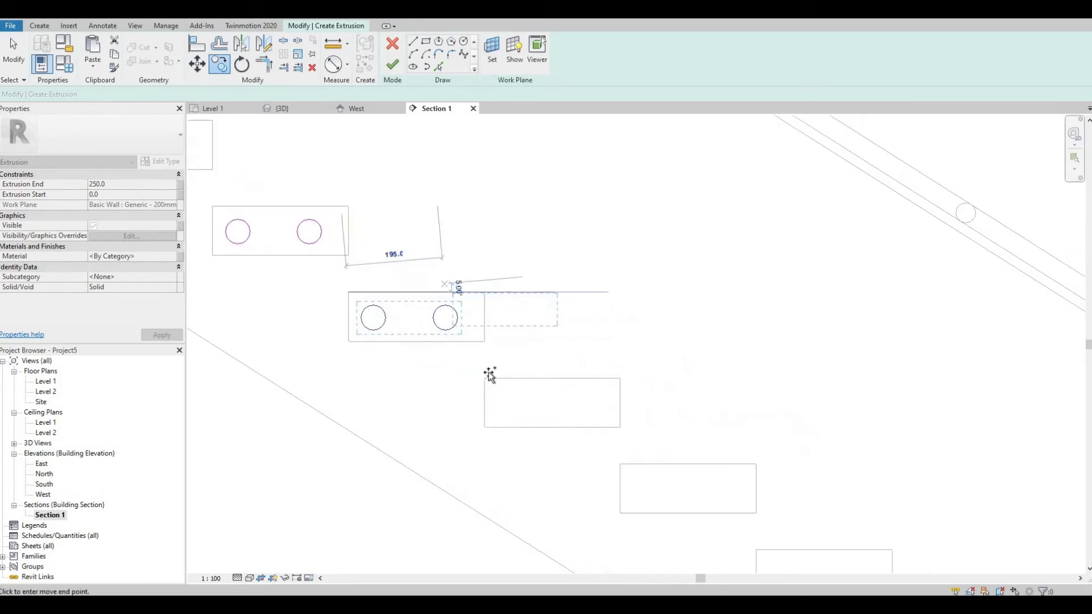
pyautogui.moveTo(486, 379); pyautogui.dragTo(327, 281, button='middle')
pyautogui.click(442, 331)
pyautogui.scroll(1, 342, 282)
pyautogui.scroll(-1, 341, 283)
pyautogui.click(328, 281)
pyautogui.moveTo(402, 309); pyautogui.dragTo(360, 251, button='middle')
pyautogui.scroll(1, 360, 251)
pyautogui.scroll(-1, 360, 252)
pyautogui.click(436, 314)
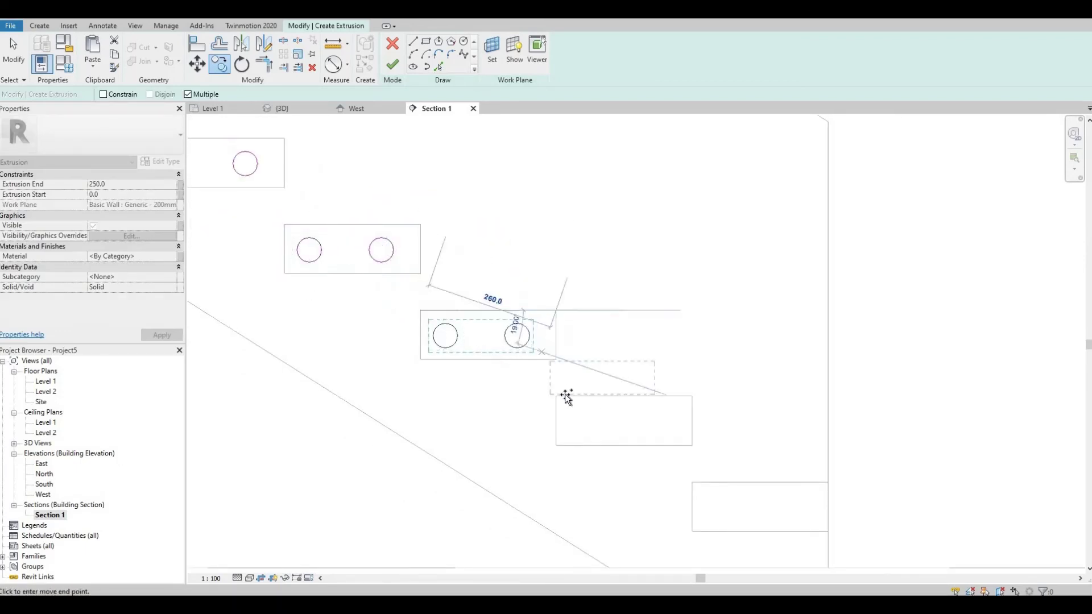
pyautogui.moveTo(541, 341); pyautogui.dragTo(522, 358, button='middle')
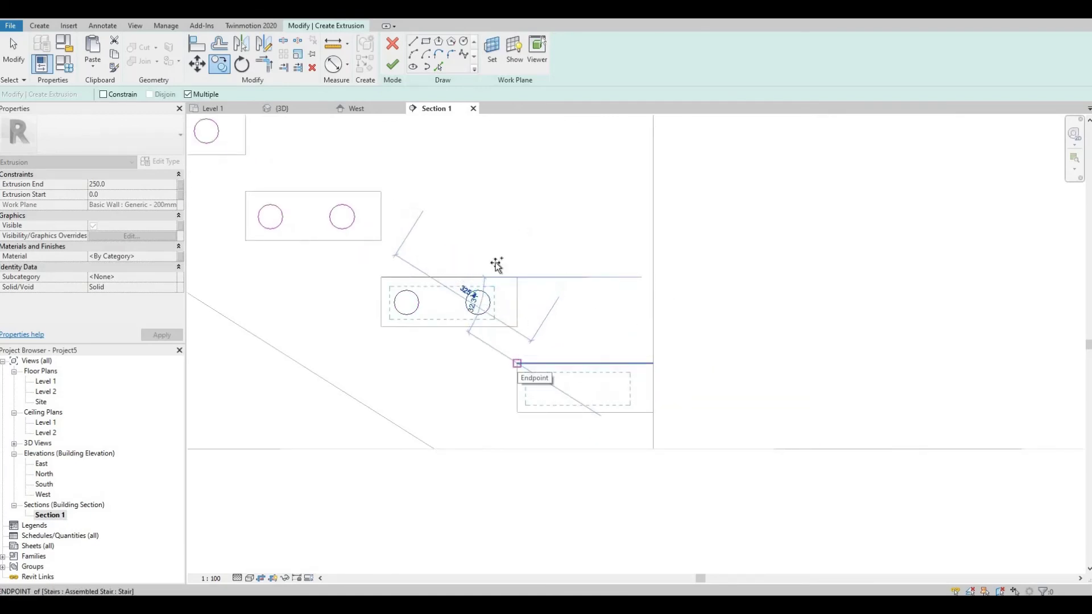
pyautogui.click(517, 363)
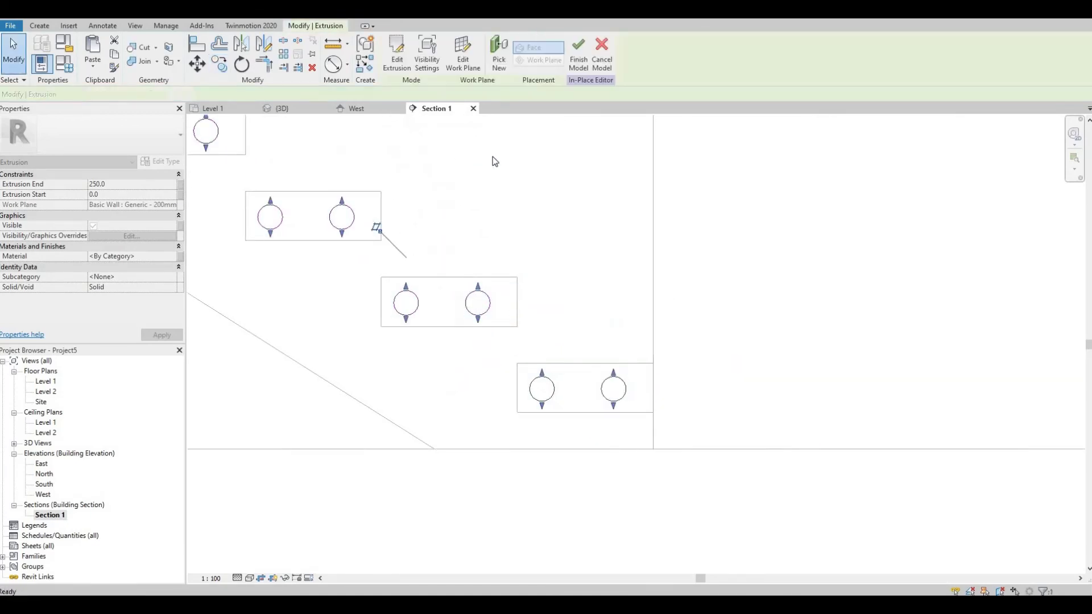
# - In the 3D view, stretch the rod extrusion from the wall to the glass side, starting at 1050 mm and ending at about 1158 mm, and finish the model
pyautogui.scroll(-4, 512, 214)
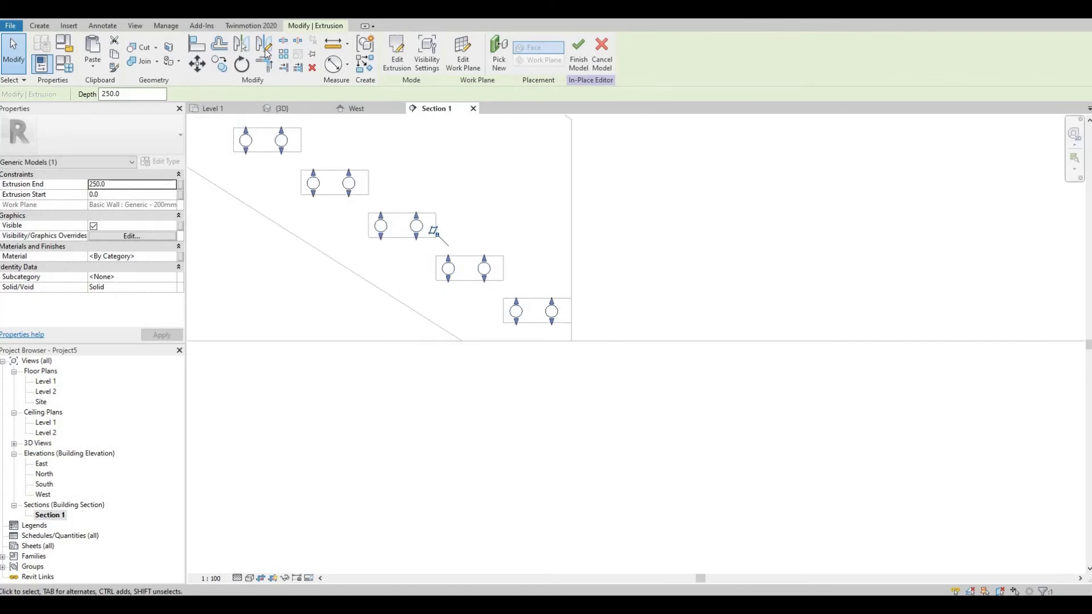
pyautogui.click(293, 108)
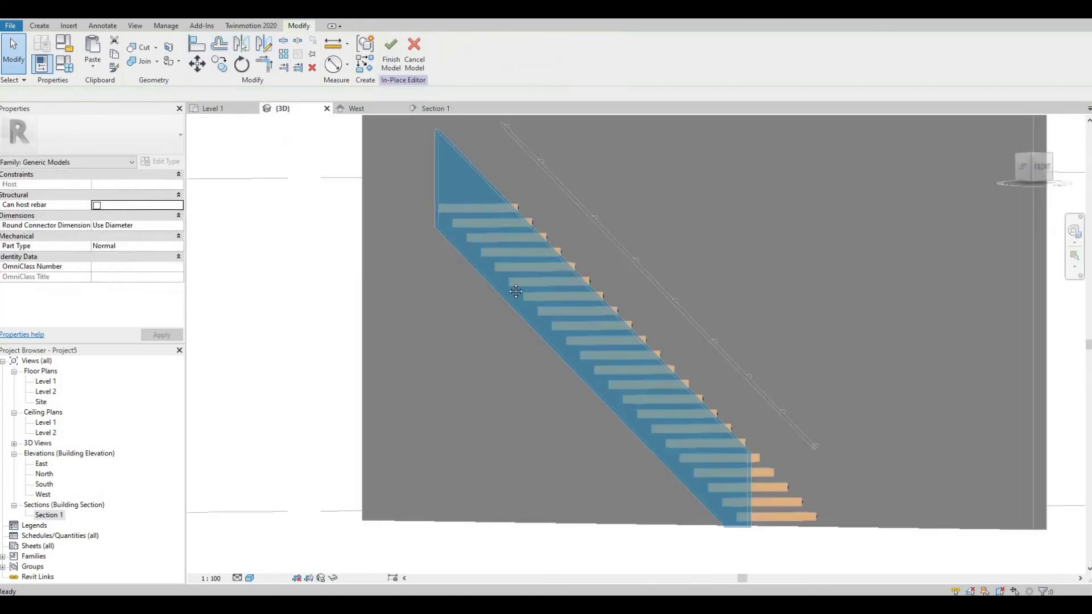
pyautogui.moveTo(528, 403); pyautogui.dragTo(558, 398, button='middle')
pyautogui.scroll(2, 558, 398)
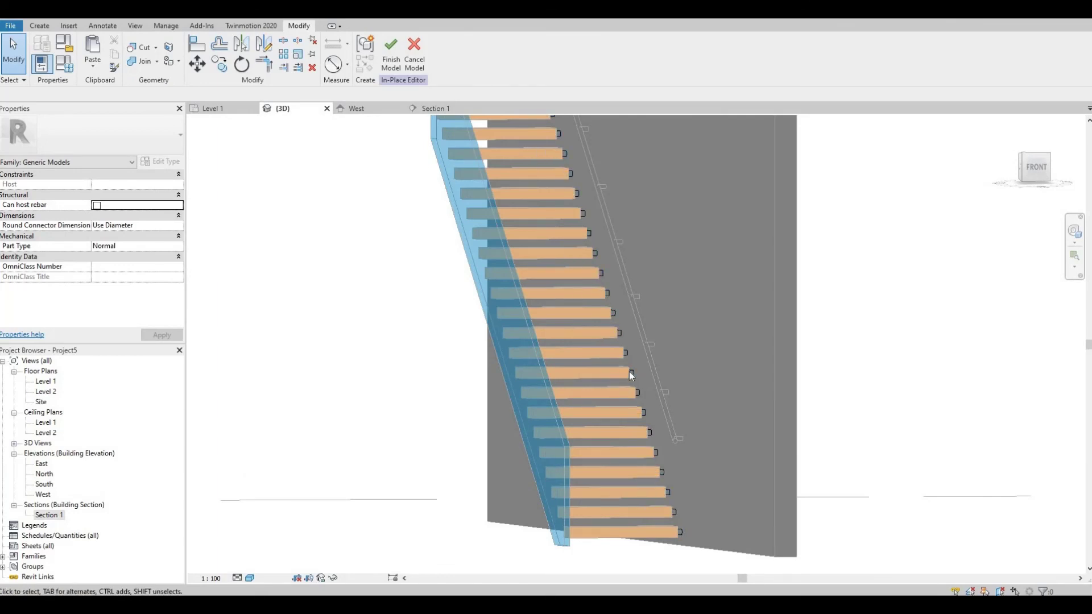
pyautogui.click(617, 341)
pyautogui.moveTo(591, 327); pyautogui.dragTo(502, 340)
pyautogui.moveTo(620, 322); pyautogui.dragTo(499, 325)
pyautogui.scroll(3, 542, 477)
pyautogui.moveTo(543, 476); pyautogui.dragTo(502, 462, button='middle')
pyautogui.scroll(-1, 531, 422)
pyautogui.moveTo(563, 569); pyautogui.dragTo(537, 438, button='middle')
pyautogui.scroll(4, 535, 449)
pyautogui.keyDown('shift'); pyautogui.moveTo(489, 472); pyautogui.dragTo(572, 424, button='middle'); pyautogui.keyUp('shift')
pyautogui.scroll(5, 484, 432)
pyautogui.scroll(-1, 572, 424)
pyautogui.moveTo(1011, 327); pyautogui.dragTo(729, 377, button='middle')
pyautogui.scroll(1, 861, 361)
pyautogui.scroll(-3, 623, 340)
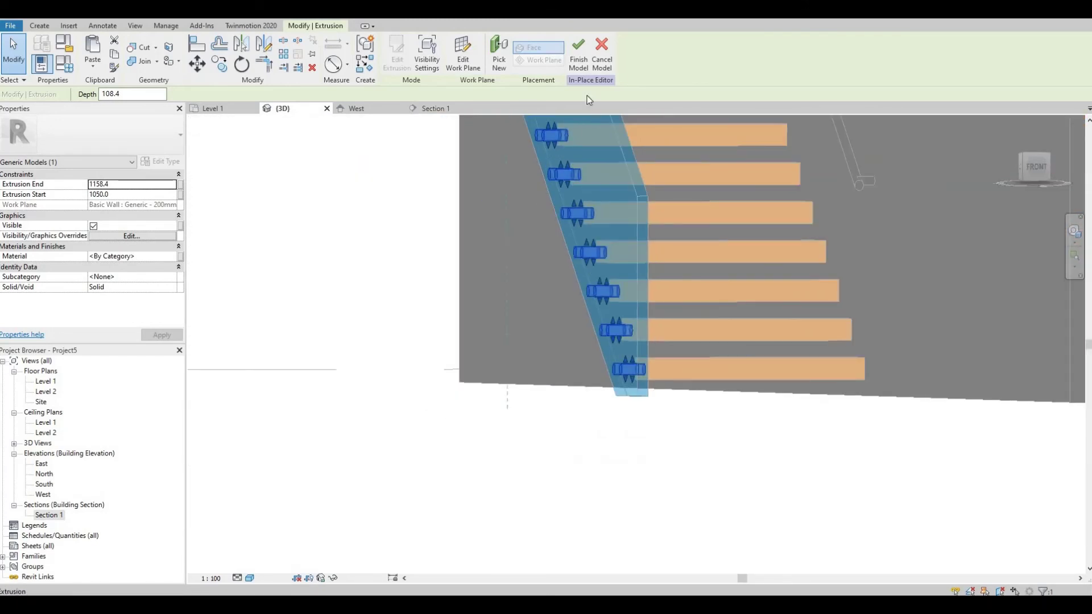
pyautogui.click(579, 63)
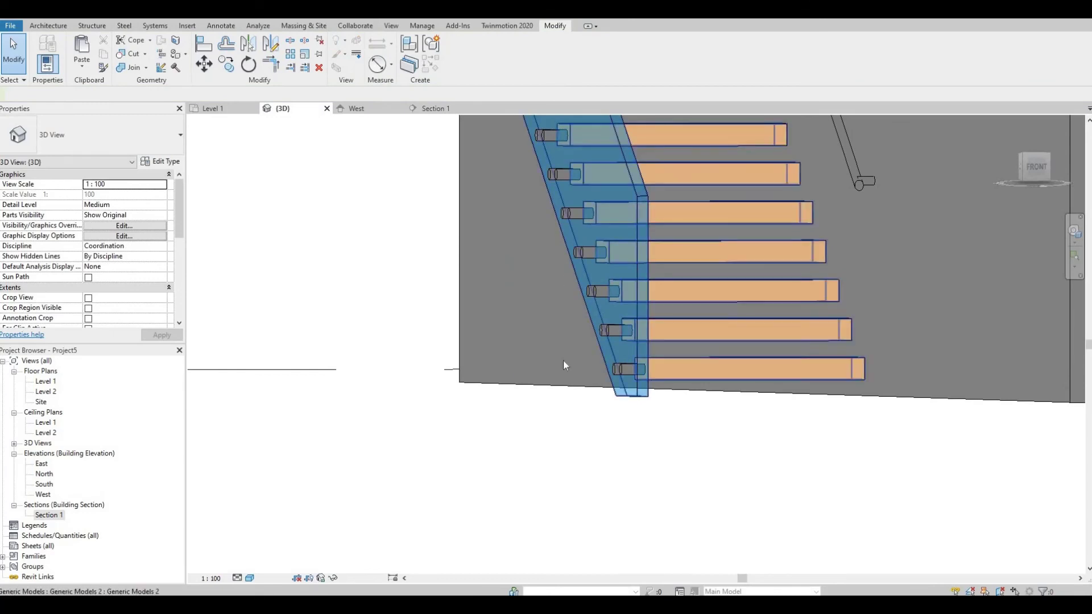
# - Select the rod model and, in the Level 1 plan, pull the rods' outer ends slightly inward toward the glass panel
pyautogui.scroll(-2, 563, 363)
pyautogui.moveTo(570, 394); pyautogui.dragTo(634, 556, button='middle')
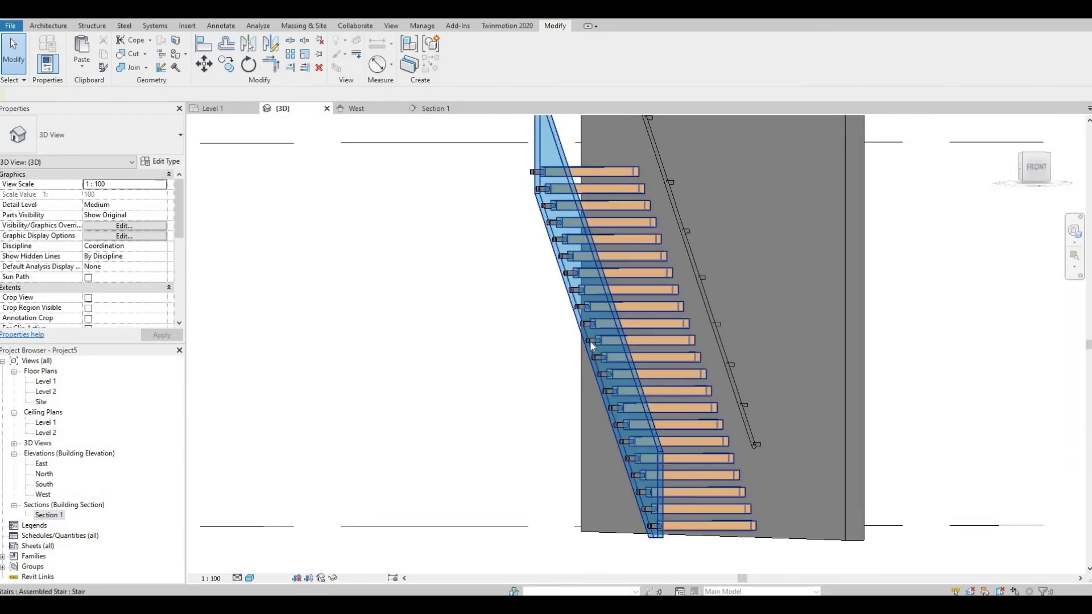
pyautogui.click(591, 344)
pyautogui.scroll(5, 592, 342)
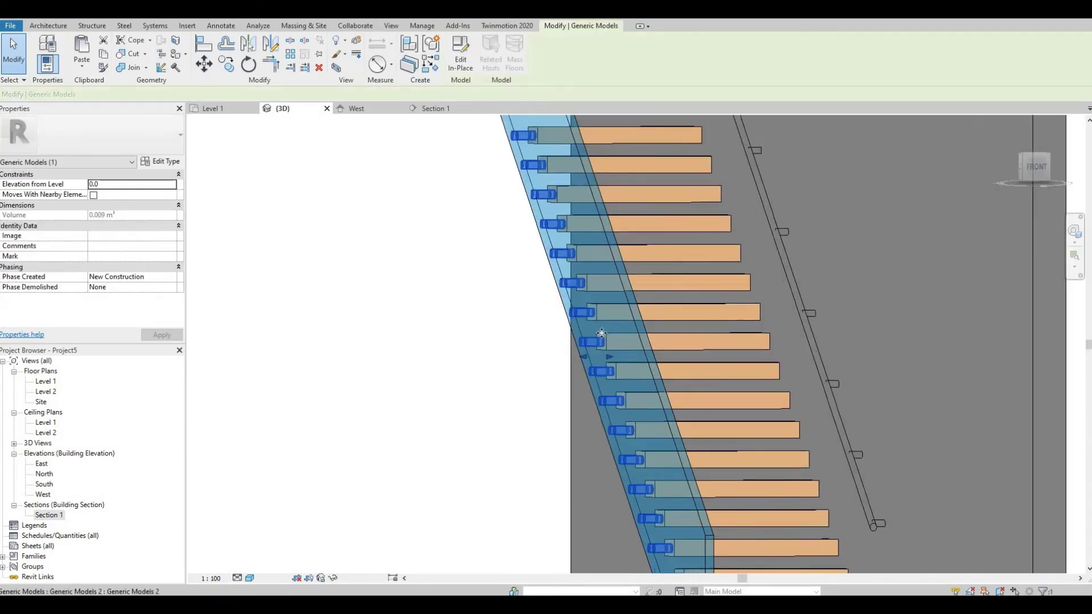
pyautogui.moveTo(565, 400); pyautogui.dragTo(577, 399)
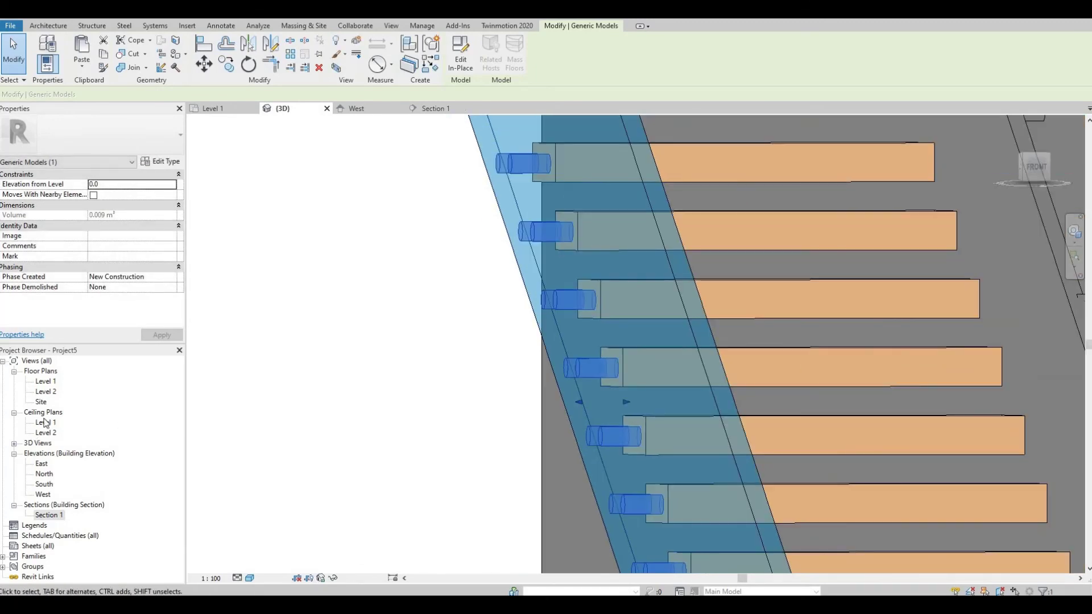
pyautogui.doubleClick(45, 383)
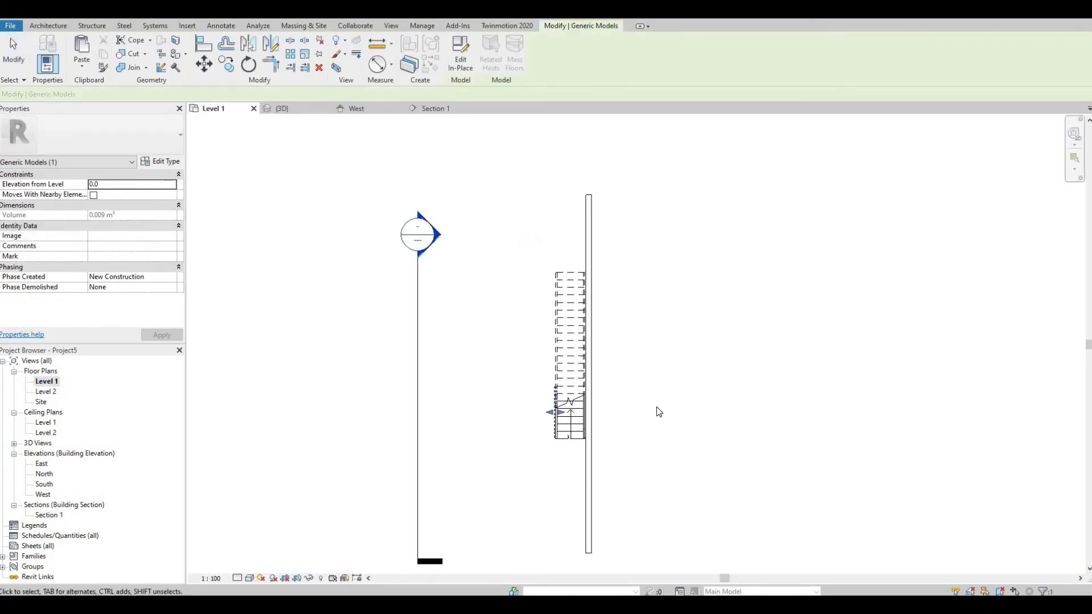
pyautogui.scroll(10, 502, 424)
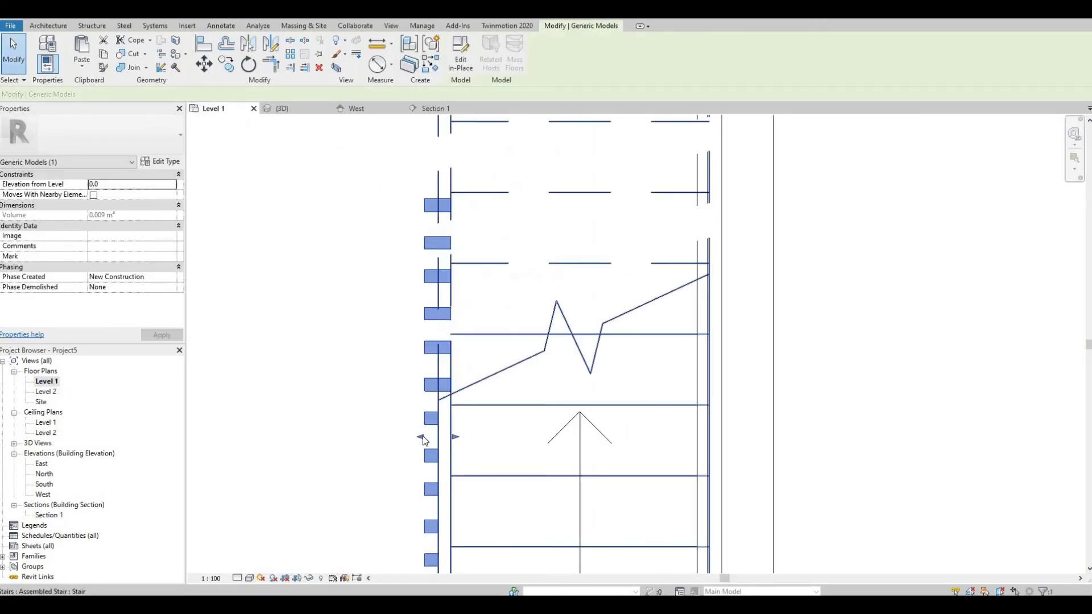
pyautogui.moveTo(423, 438); pyautogui.dragTo(432, 437)
pyautogui.scroll(-4, 473, 363)
pyautogui.click(399, 353)
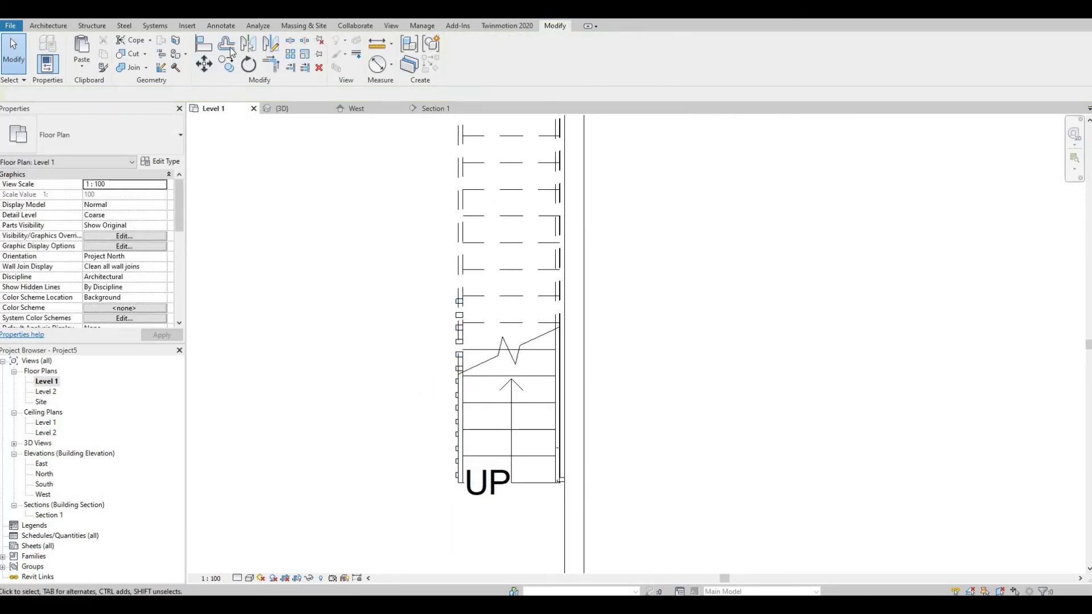
# - Return to the 3D view and inspect the shortened rods along the glass panel
pyautogui.click(282, 108)
pyautogui.scroll(-4, 623, 385)
pyautogui.keyDown('shift'); pyautogui.moveTo(626, 426); pyautogui.dragTo(647, 464, button='middle'); pyautogui.keyUp('shift')
pyautogui.scroll(1, 670, 378)
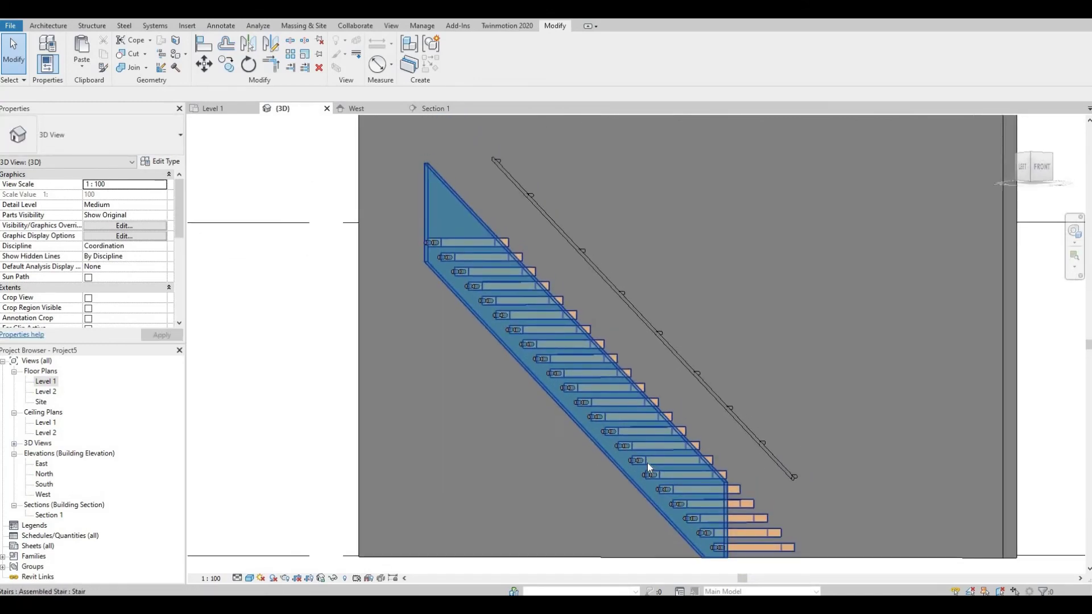